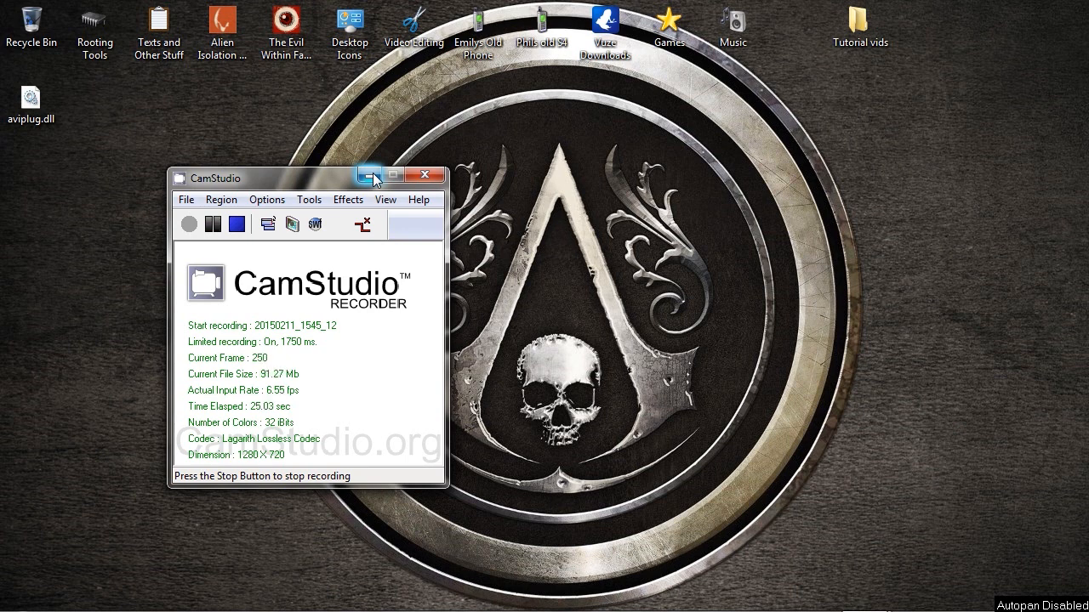
Minimize the CamStudio recorder and launch Photoshop from the taskbar
{"action": "left_click", "coordinate": [373, 175]}
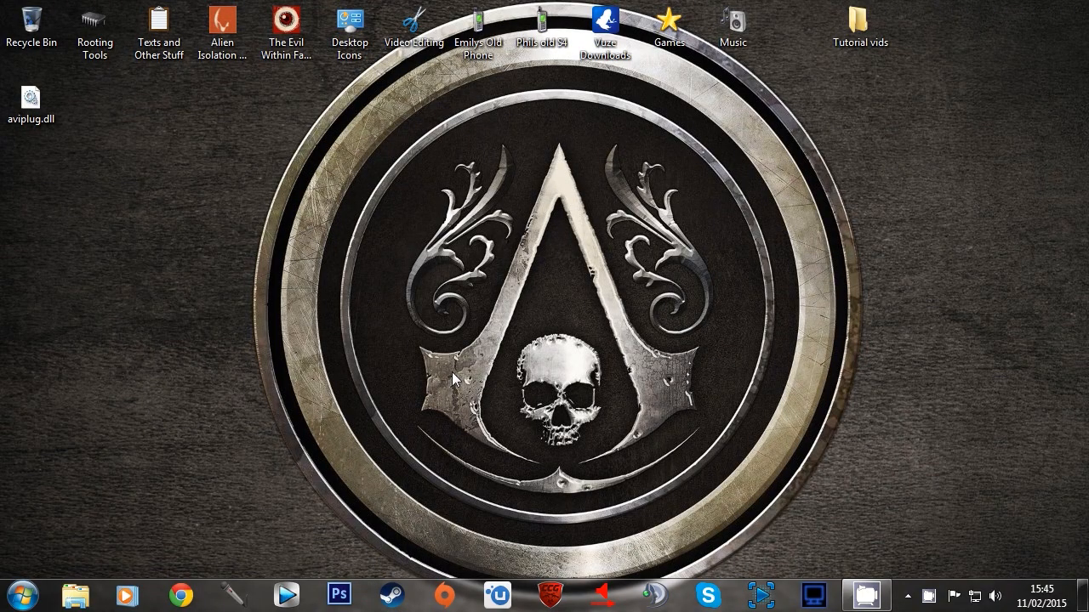
{"action": "left_click", "coordinate": [342, 597]}
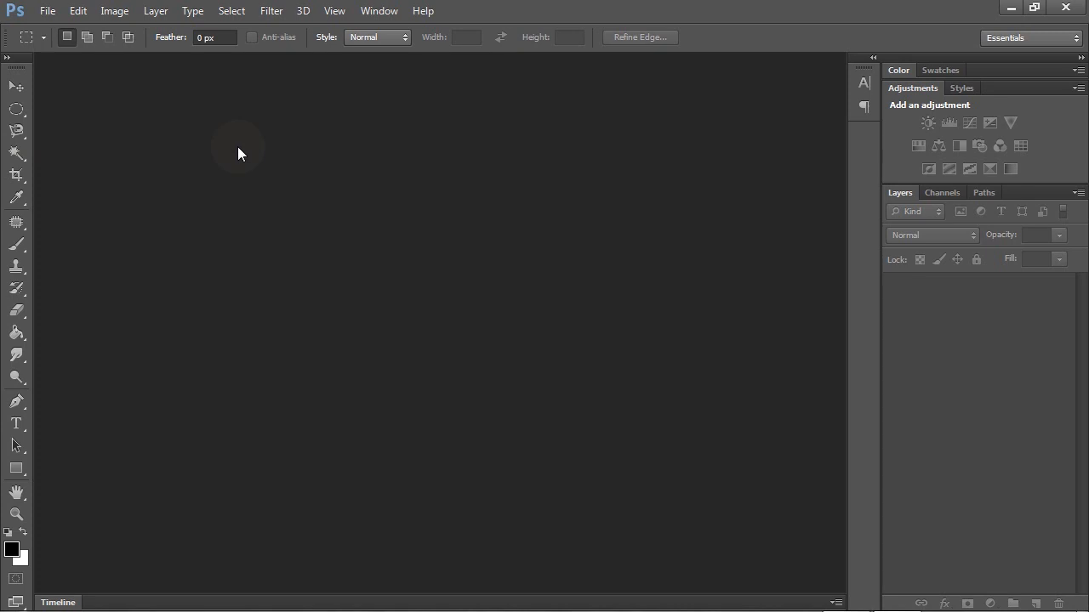
Select the Move tool once Photoshop has finished loading
{"action": "left_click", "coordinate": [16, 88]}
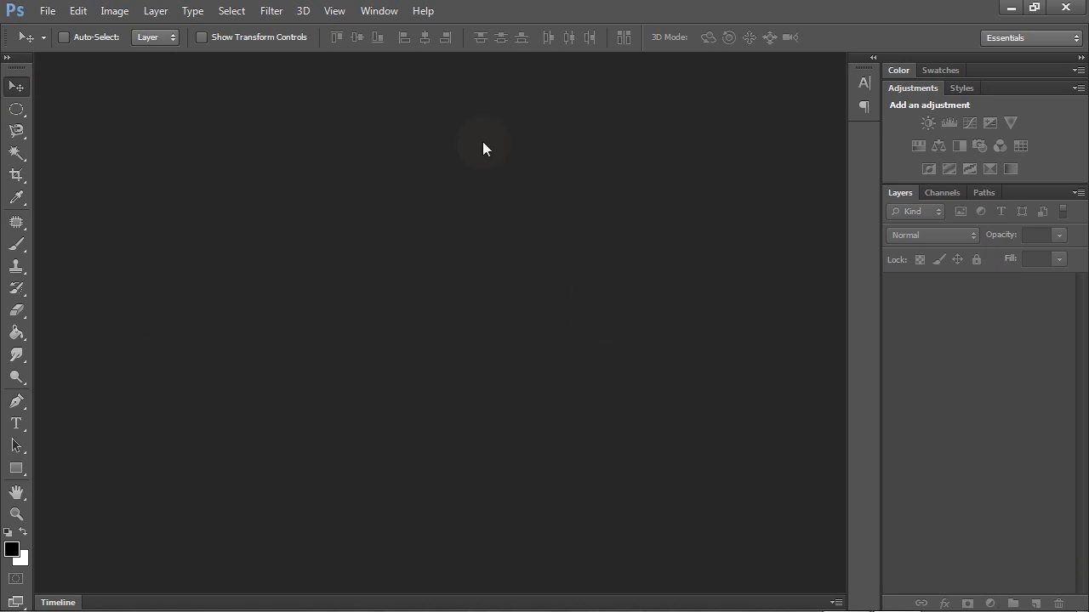
Start a new document, check the 1280×720 px, 72 ppi preset values, and expand Advanced
{"action": "left_click", "coordinate": [46, 11]}
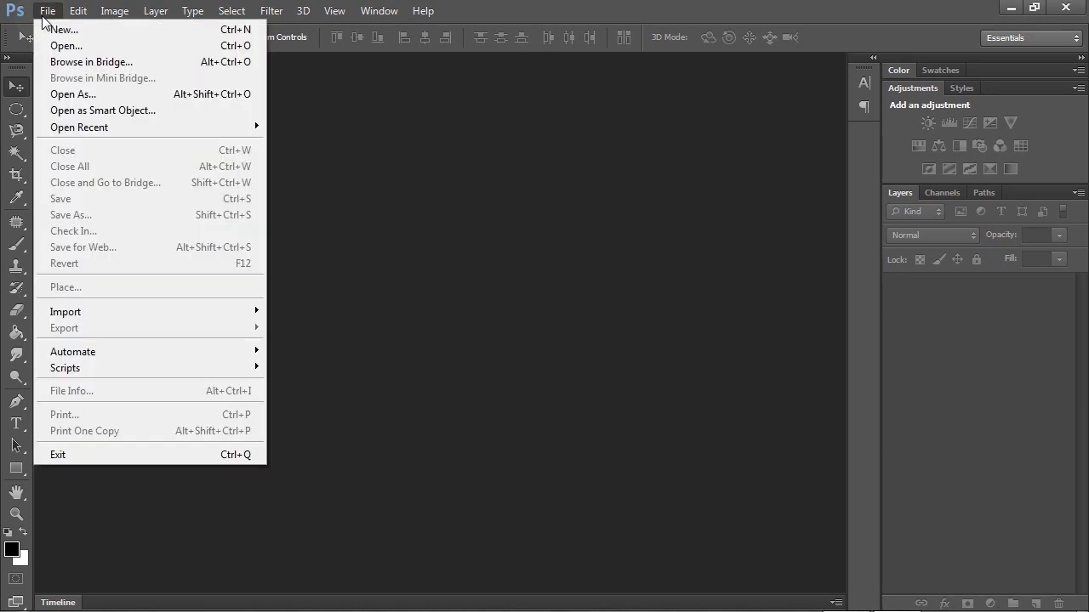
{"action": "left_click", "coordinate": [65, 30]}
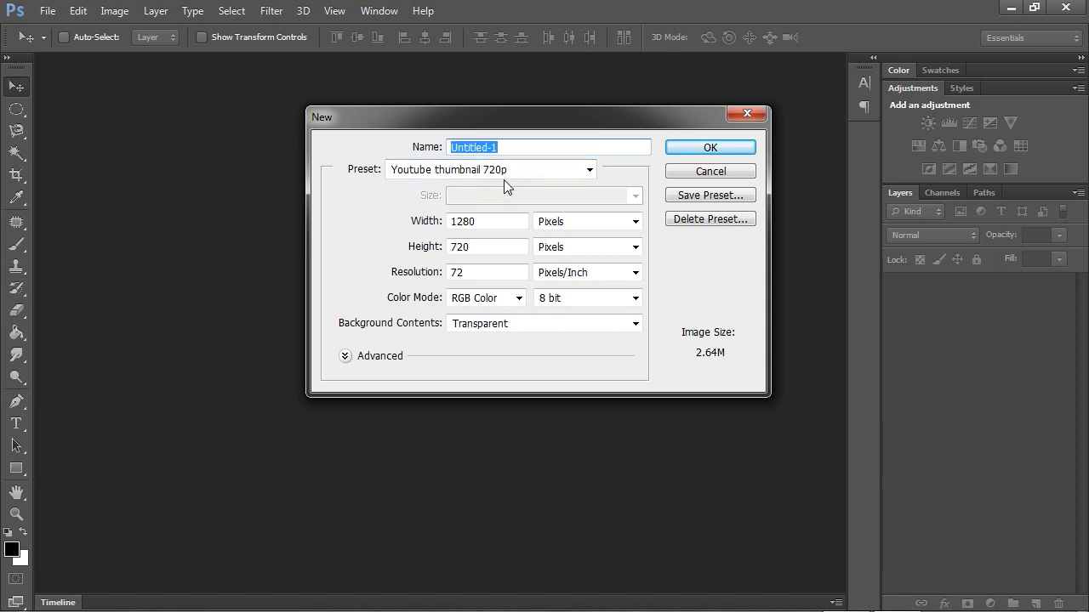
{"action": "key", "text": "Tab"}
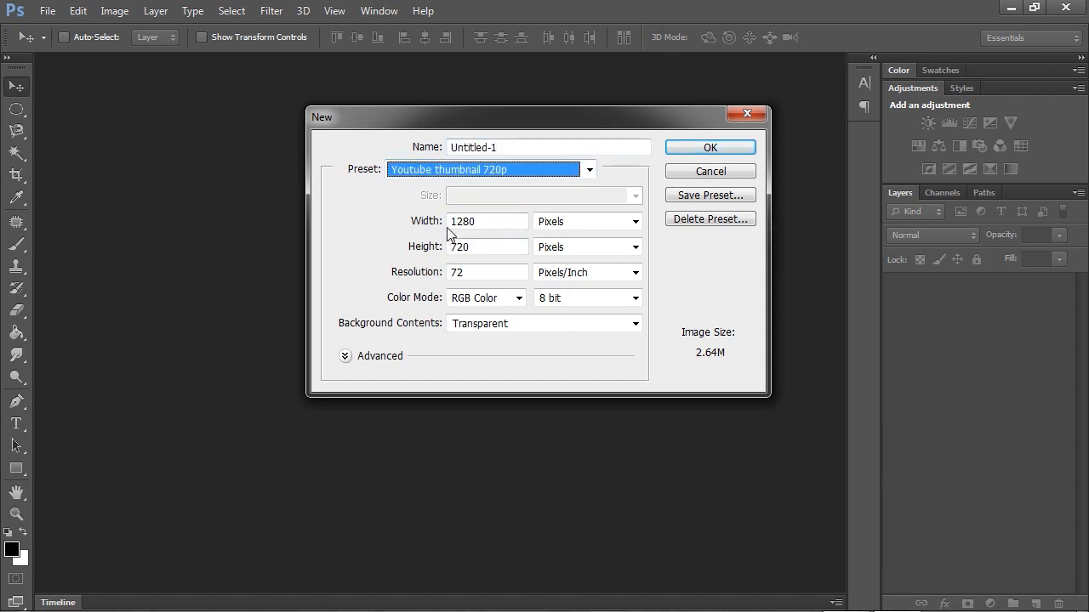
{"action": "double_click", "coordinate": [488, 219]}
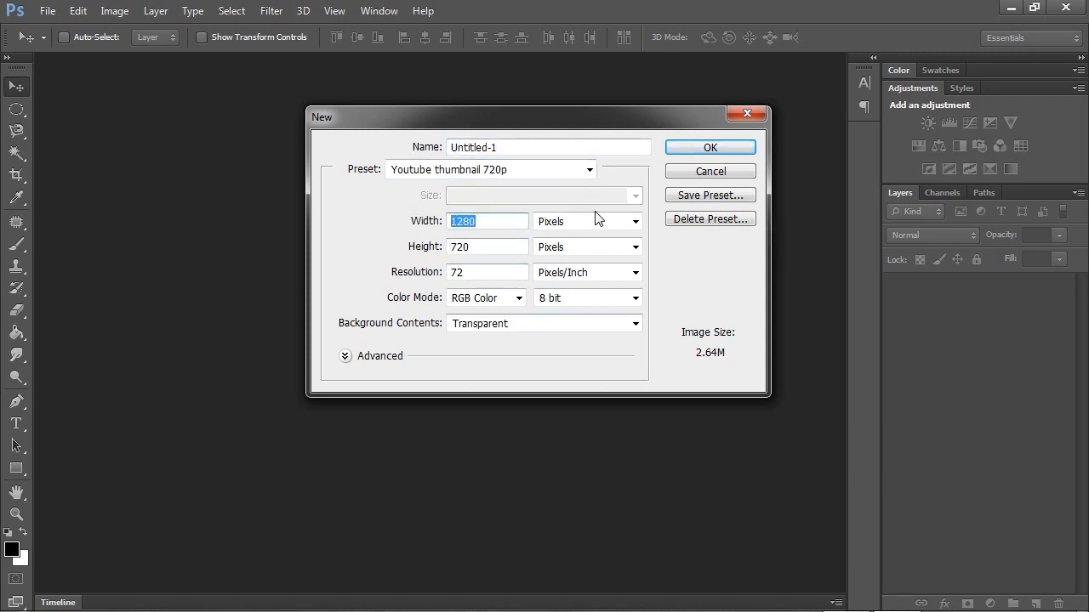
{"action": "left_click", "coordinate": [477, 247]}
{"action": "left_click_drag", "start_coordinate": [477, 247], "coordinate": [439, 248]}
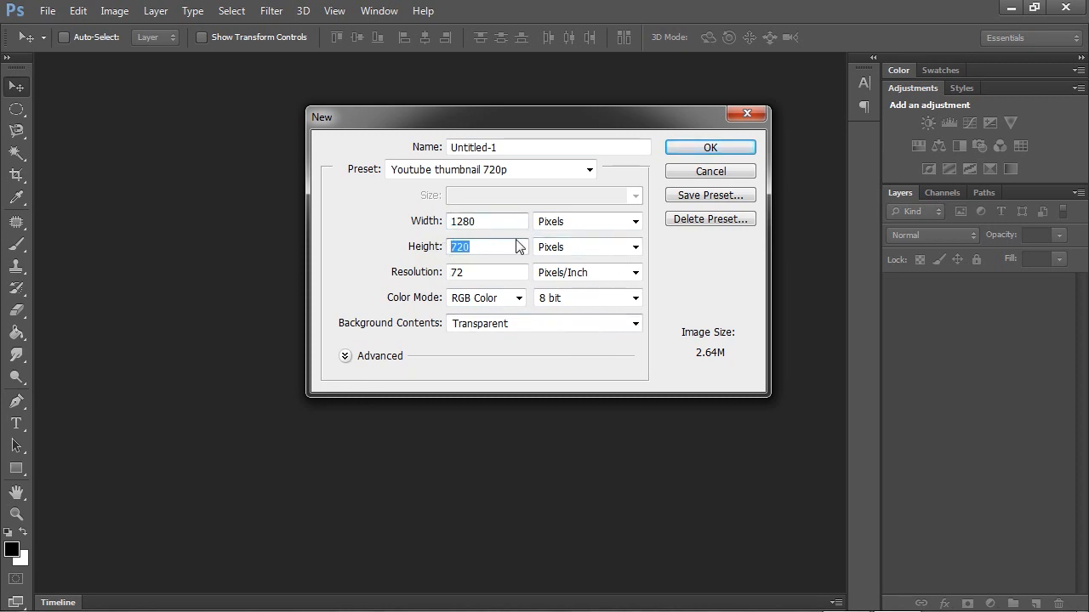
{"action": "left_click_drag", "start_coordinate": [503, 221], "coordinate": [397, 220]}
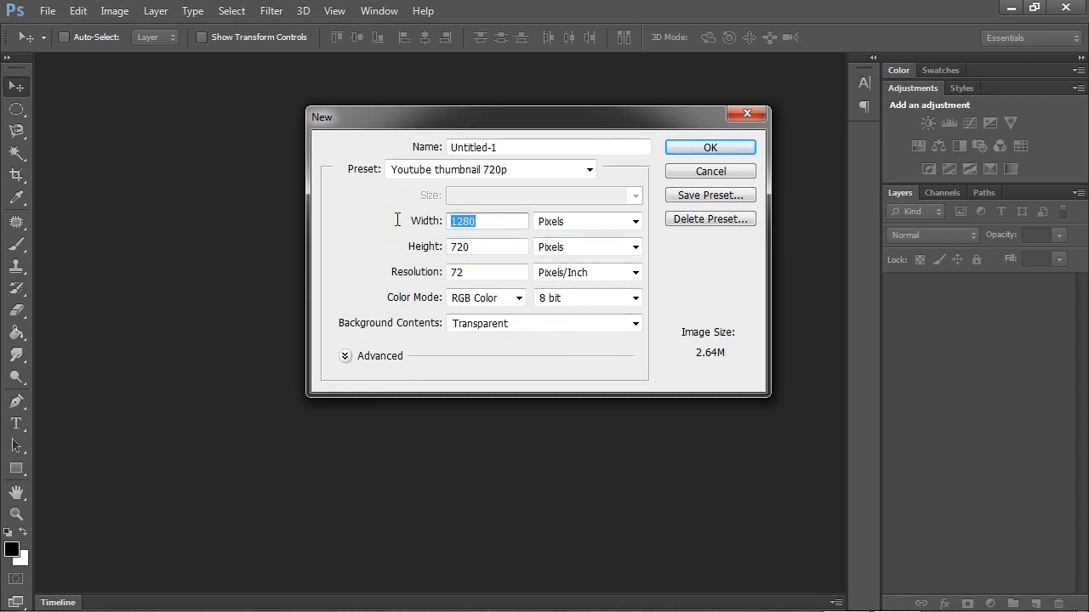
{"action": "left_click", "coordinate": [505, 247]}
{"action": "left_click_drag", "start_coordinate": [505, 246], "coordinate": [428, 249]}
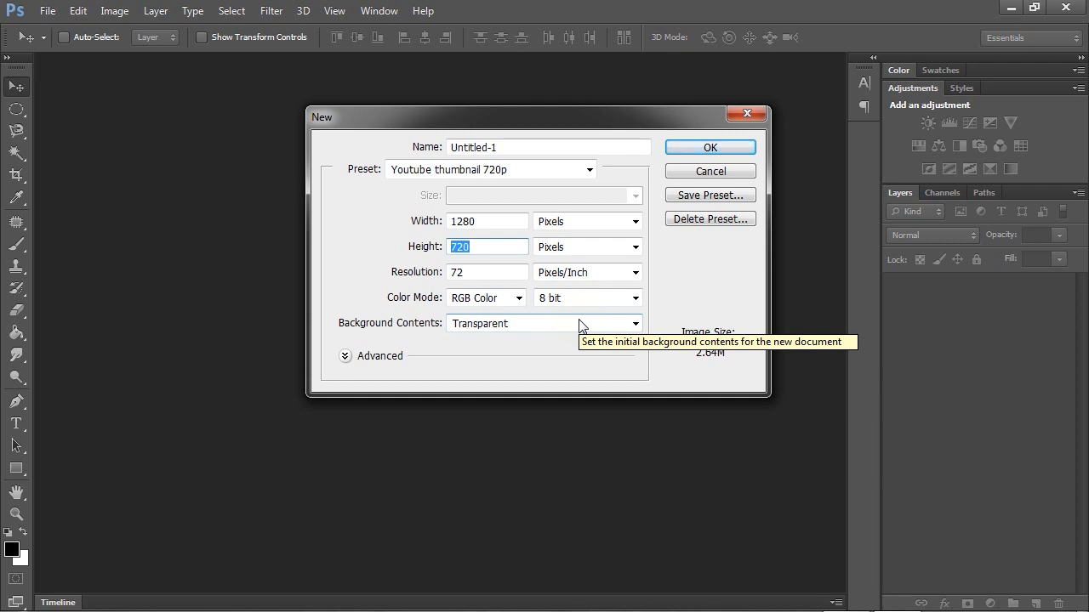
{"action": "left_click", "coordinate": [486, 271]}
{"action": "left_click_drag", "start_coordinate": [506, 278], "coordinate": [439, 280]}
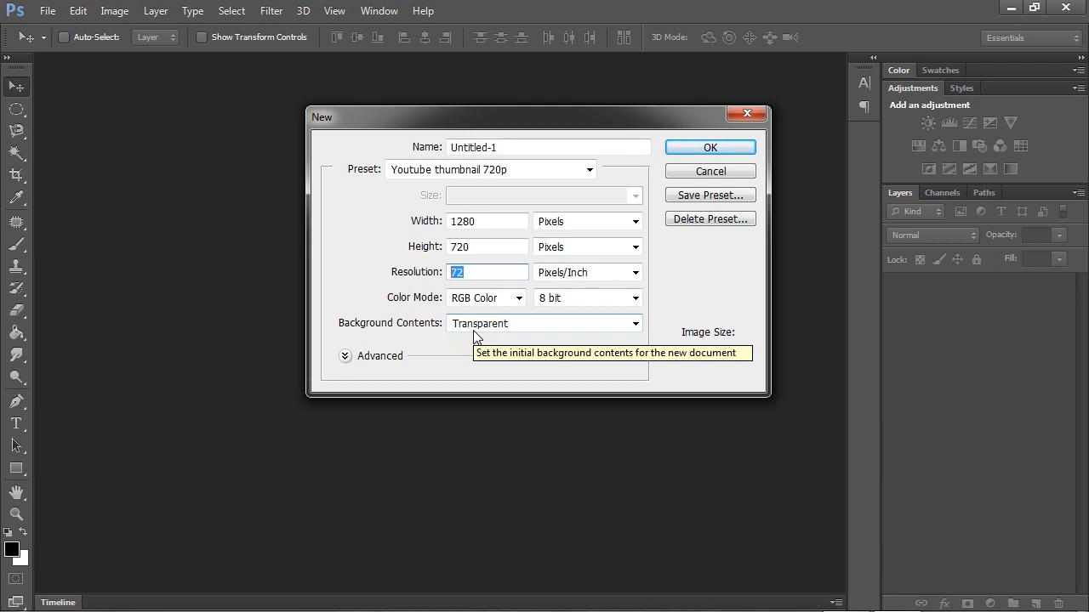
{"action": "left_click", "coordinate": [346, 357]}
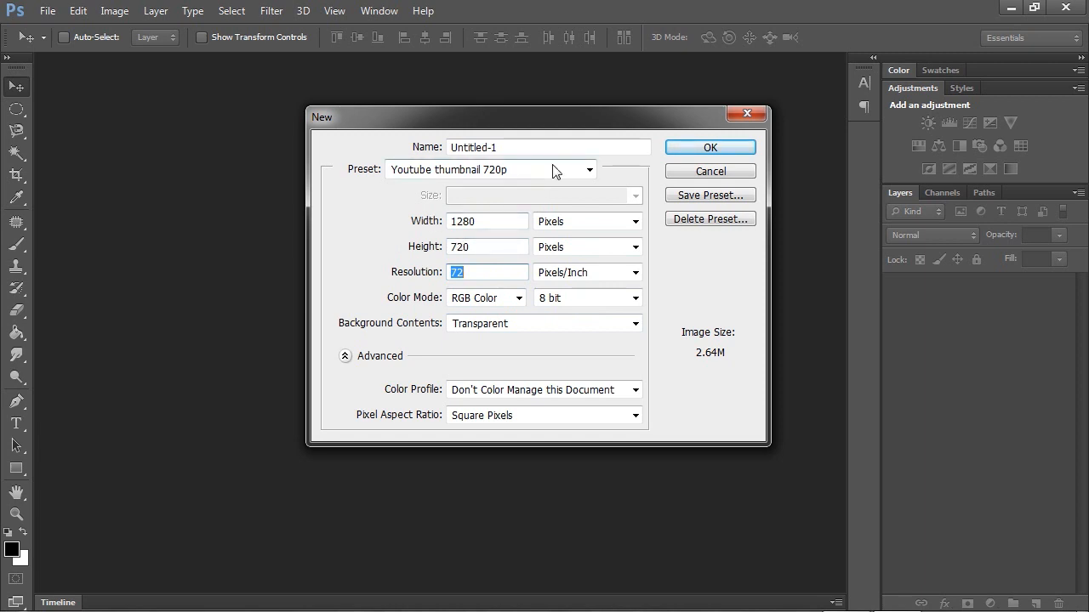
Begin saving the settings as a preset named '1280 px X 720 px', then cancel it
{"action": "left_click", "coordinate": [683, 201]}
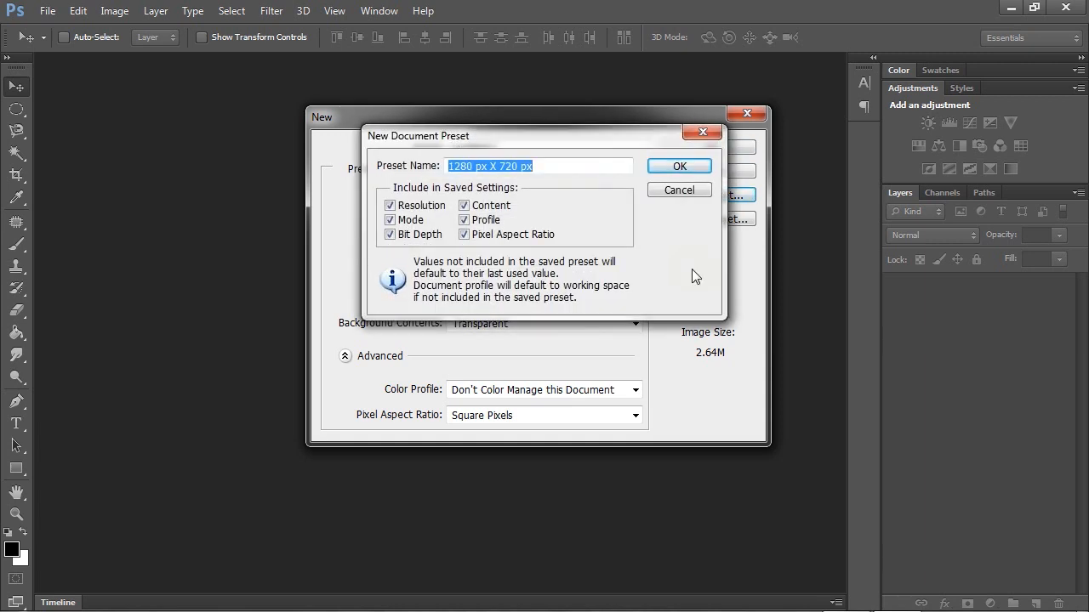
{"action": "left_click", "coordinate": [571, 166]}
{"action": "left_click_drag", "start_coordinate": [571, 166], "coordinate": [438, 170]}
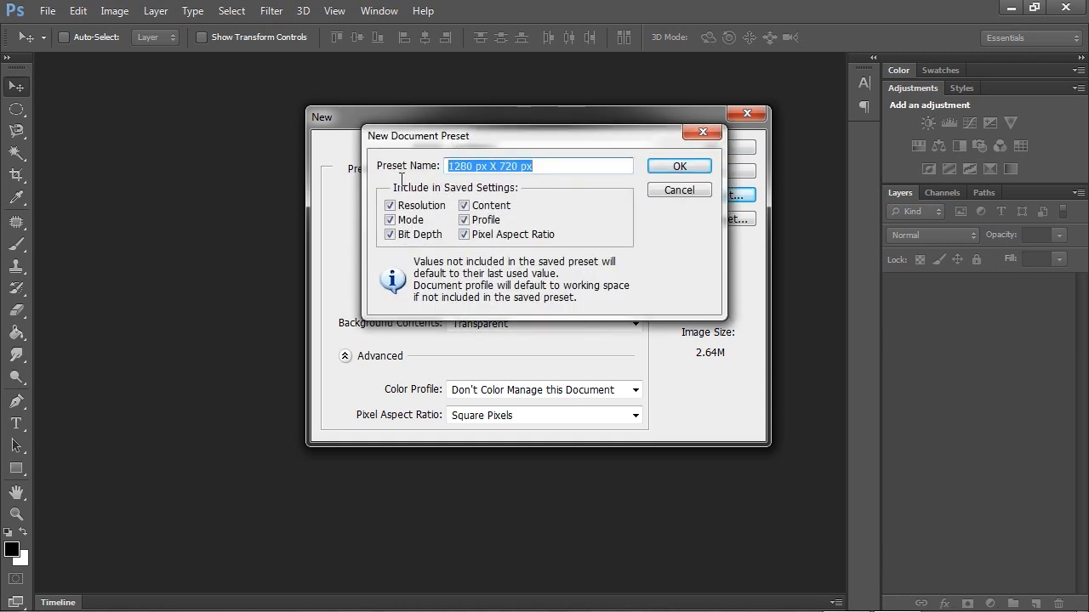
{"action": "left_click_drag", "start_coordinate": [521, 134], "coordinate": [525, 199]}
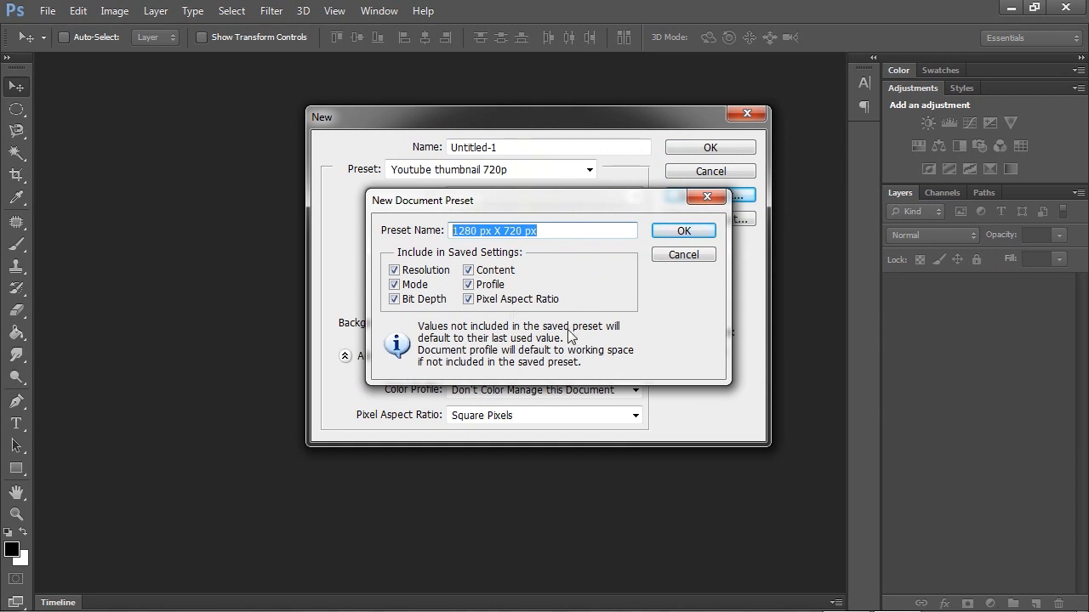
{"action": "left_click", "coordinate": [684, 255]}
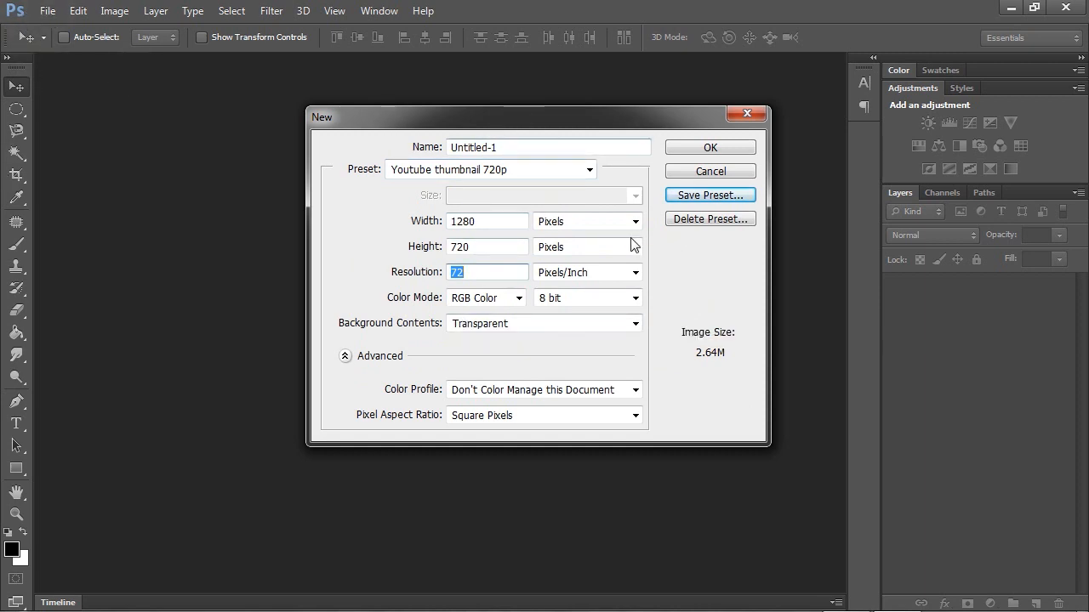
Keep the Youtube thumbnail 720p preset and create the transparent 1280×720 Untitled-1 document
{"action": "left_click", "coordinate": [545, 174]}
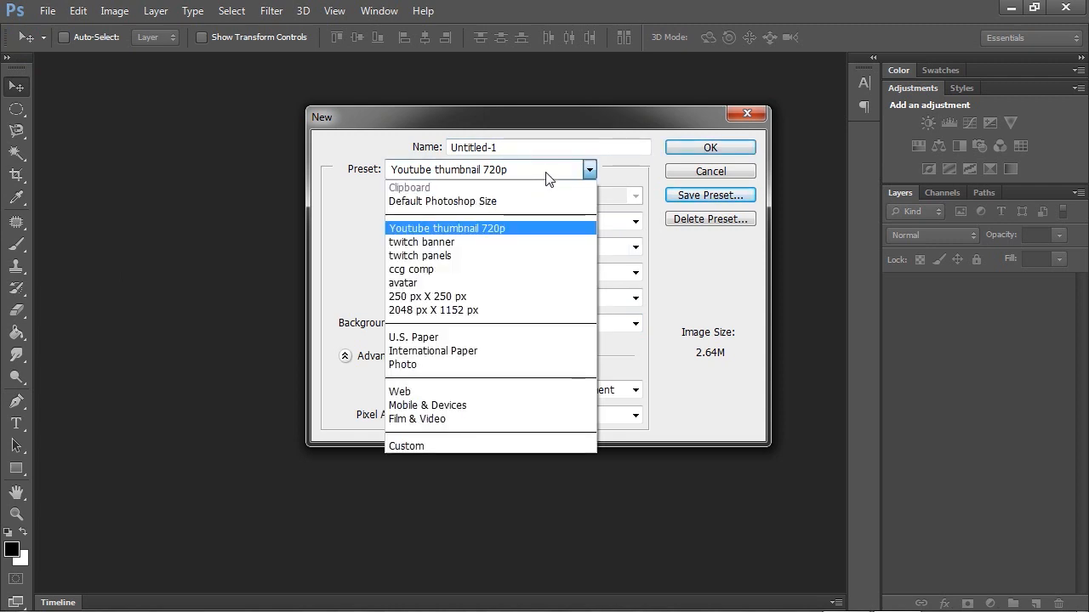
{"action": "left_click", "coordinate": [522, 239]}
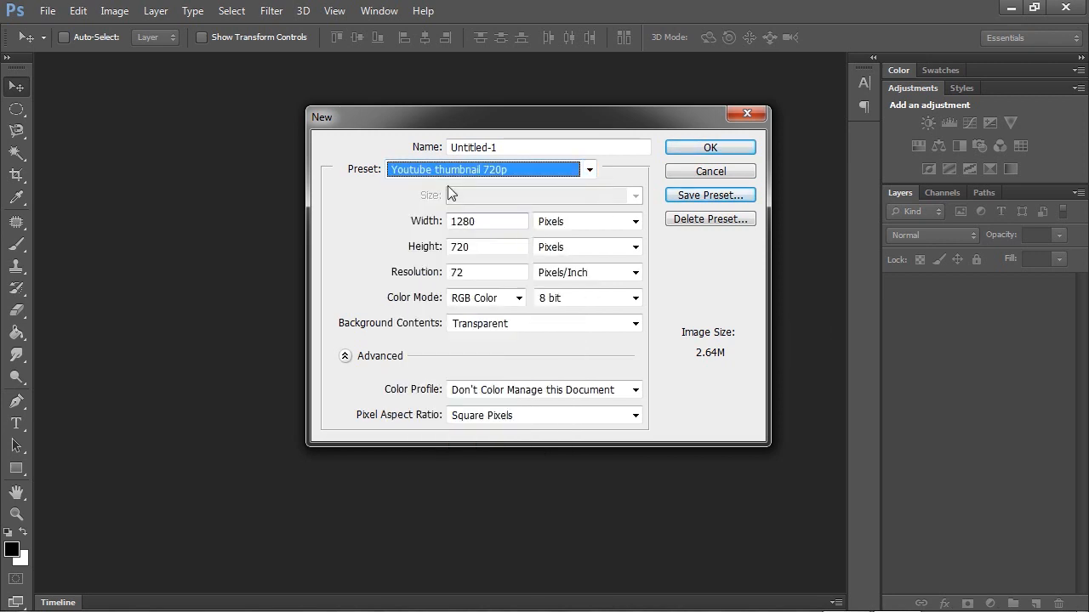
{"action": "left_click", "coordinate": [571, 170]}
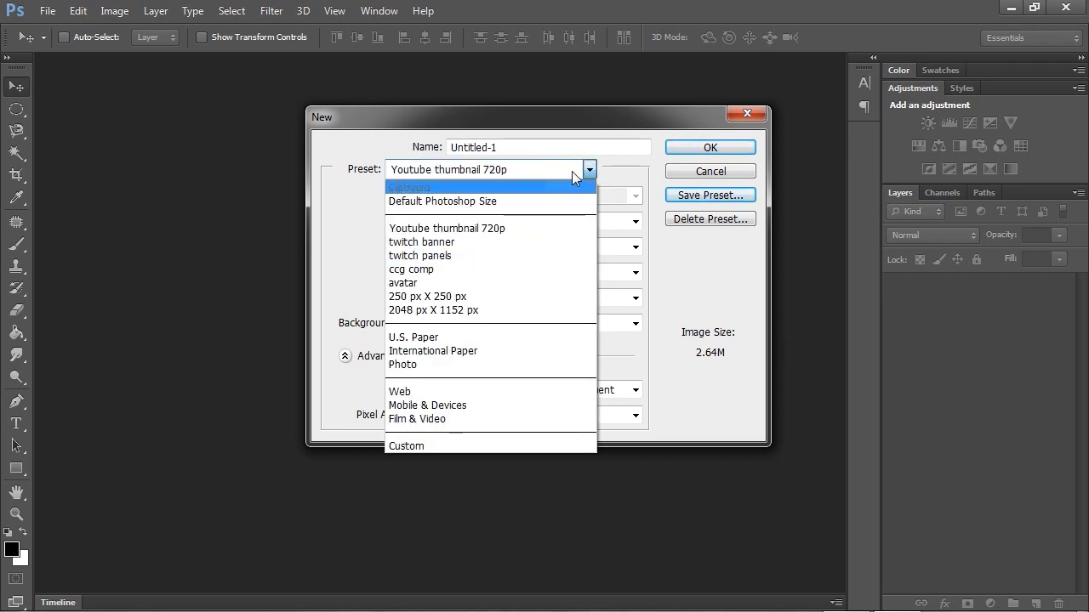
{"action": "left_click", "coordinate": [534, 231]}
{"action": "left_click", "coordinate": [723, 148]}
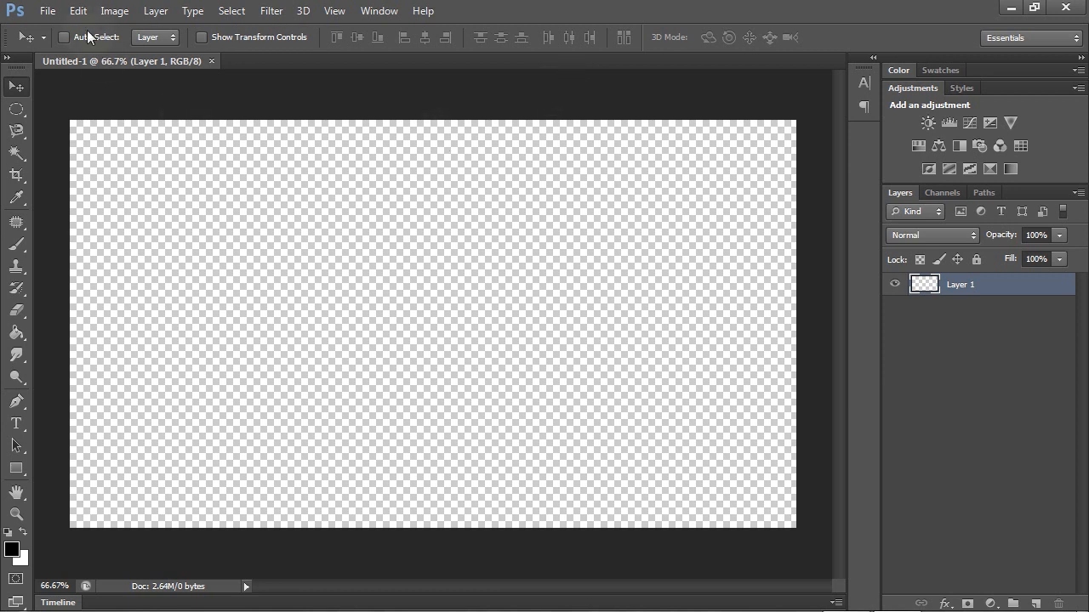
Open Hex-hexagons-gaming-wallpaper-08748662f0.jpg from Pictures > Backgrounds
{"action": "left_click", "coordinate": [46, 10]}
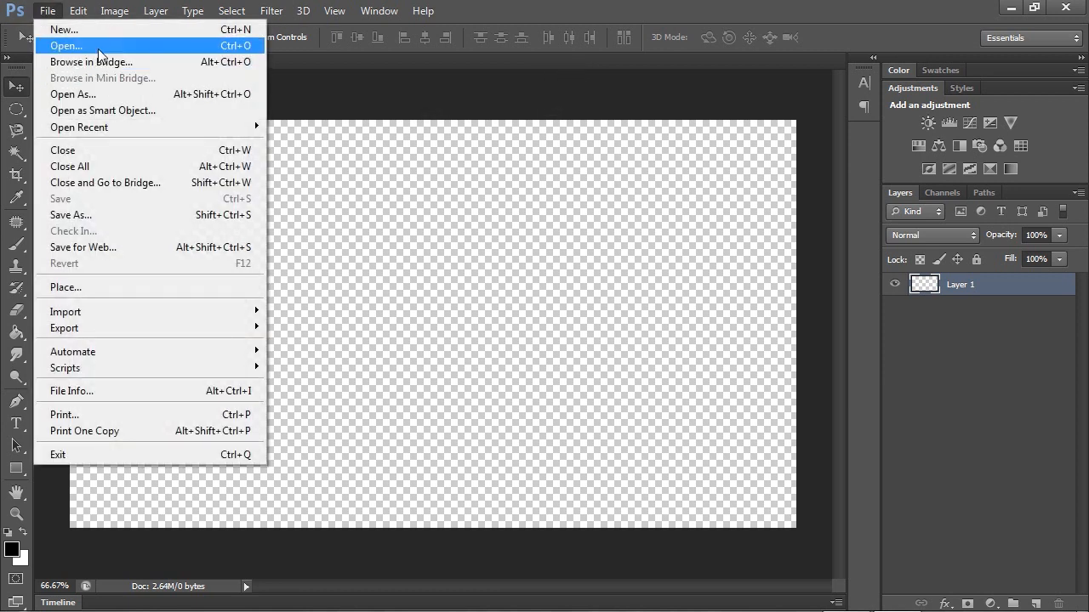
{"action": "left_click", "coordinate": [98, 48]}
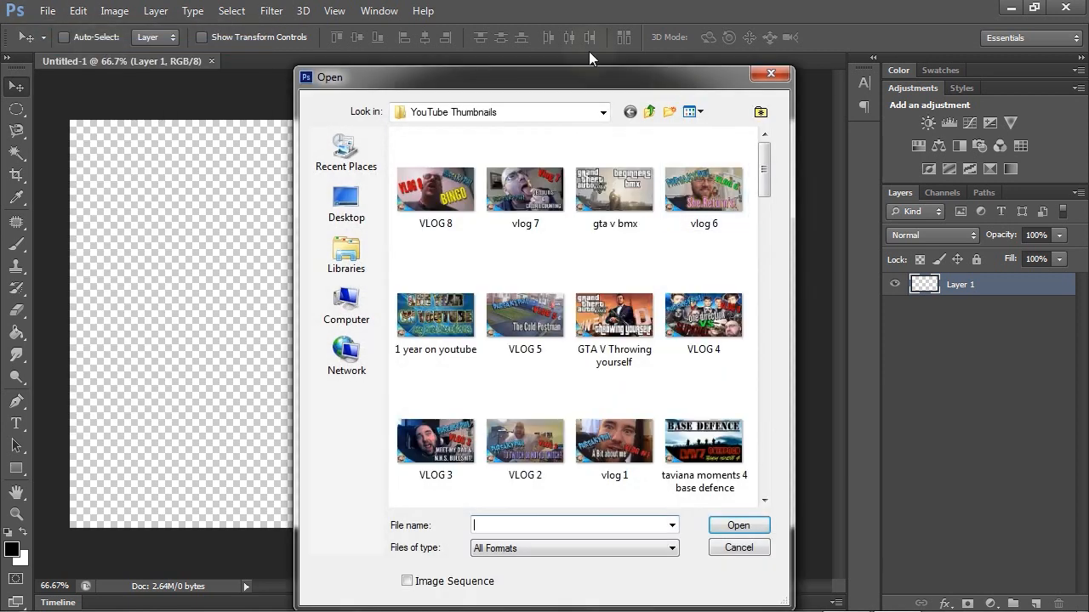
{"action": "left_click", "coordinate": [655, 114]}
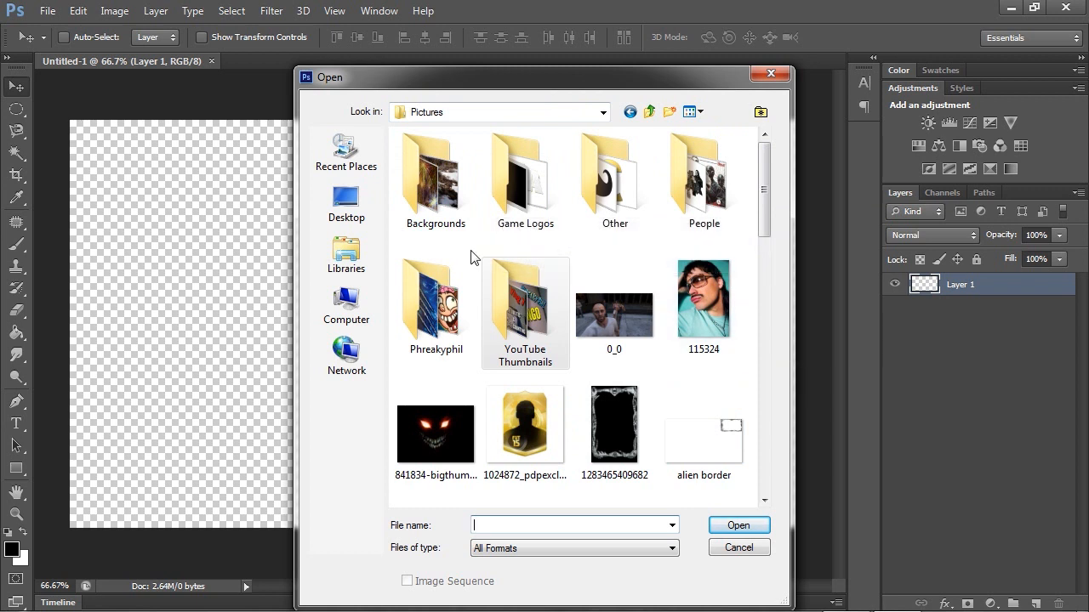
{"action": "double_click", "coordinate": [441, 204]}
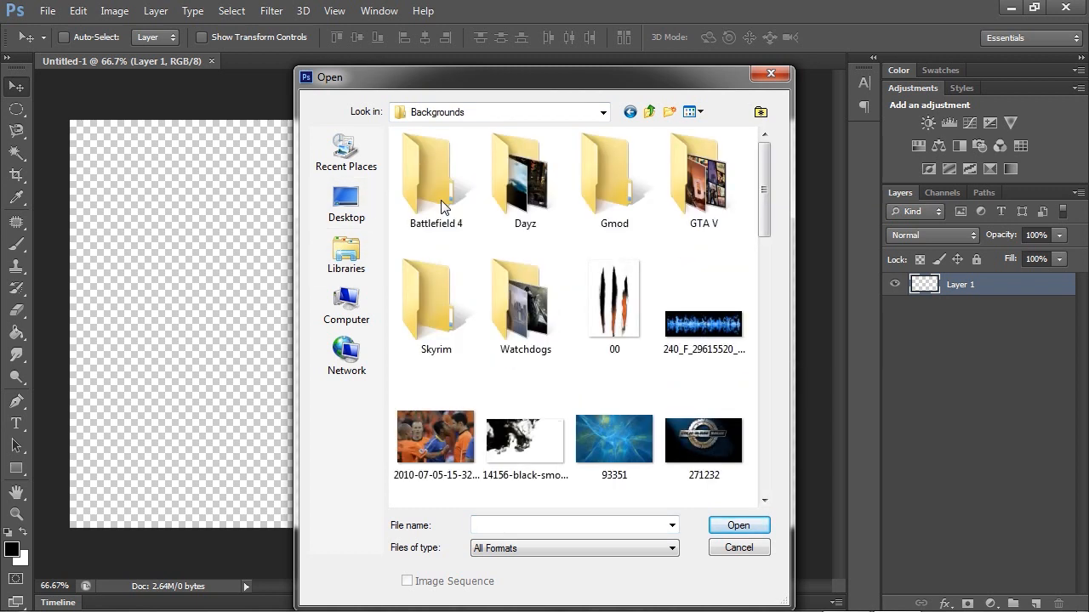
{"action": "left_click_drag", "start_coordinate": [767, 230], "coordinate": [774, 425]}
{"action": "left_click", "coordinate": [603, 280]}
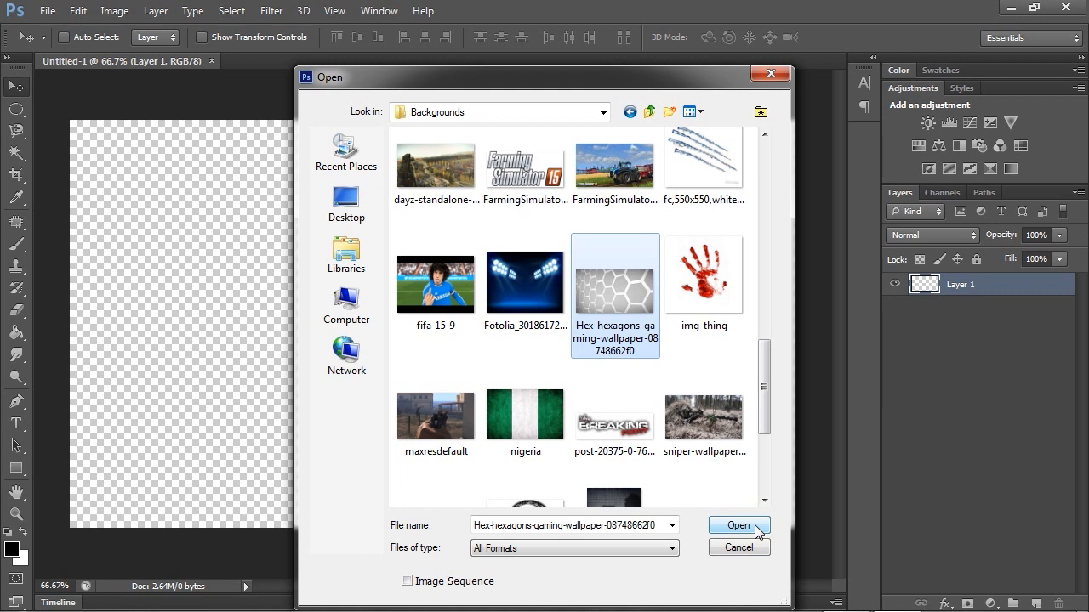
{"action": "left_click", "coordinate": [738, 525]}
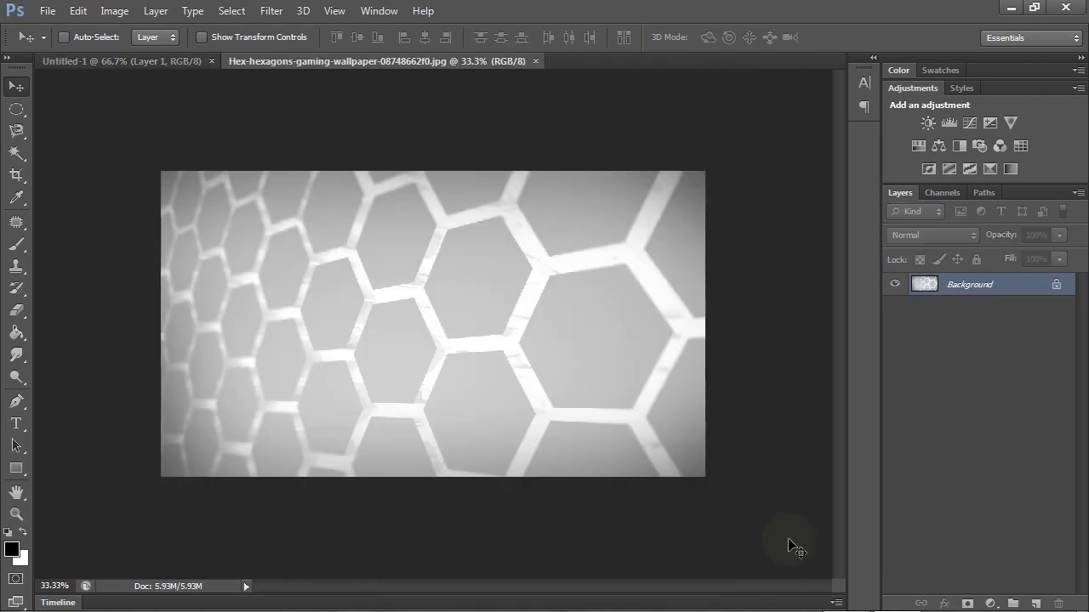
Float the hexagon wallpaper window and drag it onto Untitled-1 as a new layer
{"action": "left_click", "coordinate": [155, 66]}
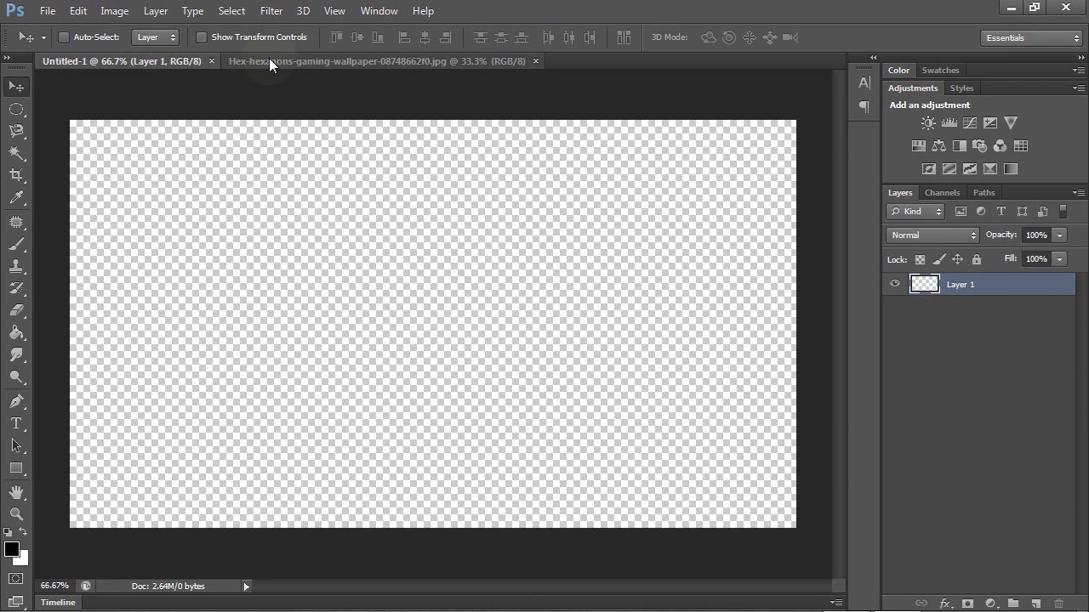
{"action": "left_click", "coordinate": [295, 62]}
{"action": "left_click", "coordinate": [135, 61]}
{"action": "left_click", "coordinate": [276, 61]}
{"action": "left_click", "coordinate": [175, 62]}
{"action": "left_click", "coordinate": [273, 67]}
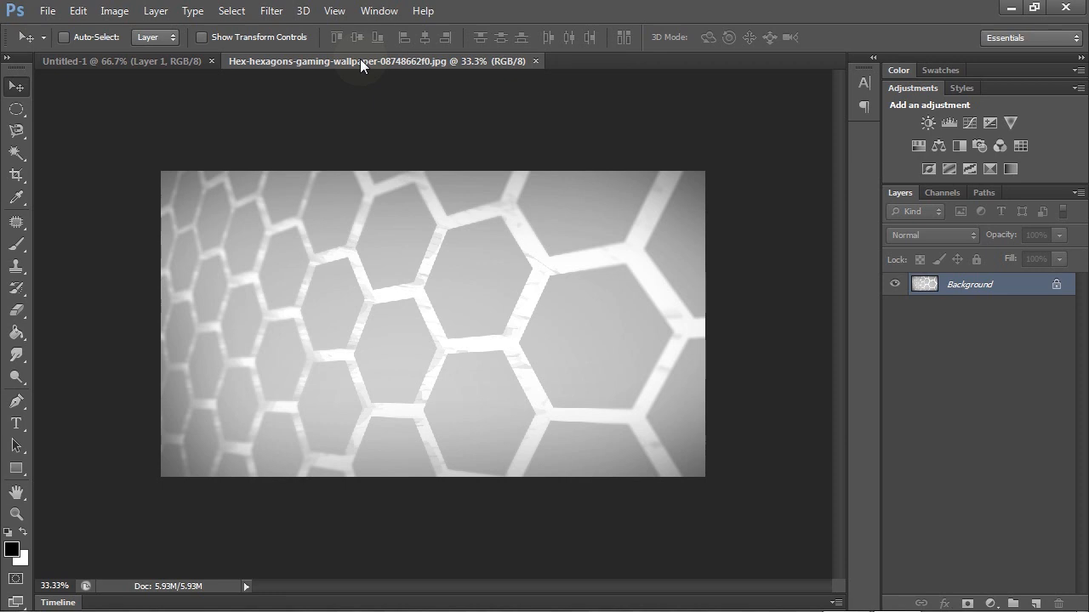
{"action": "left_click_drag", "start_coordinate": [360, 58], "coordinate": [758, 120]}
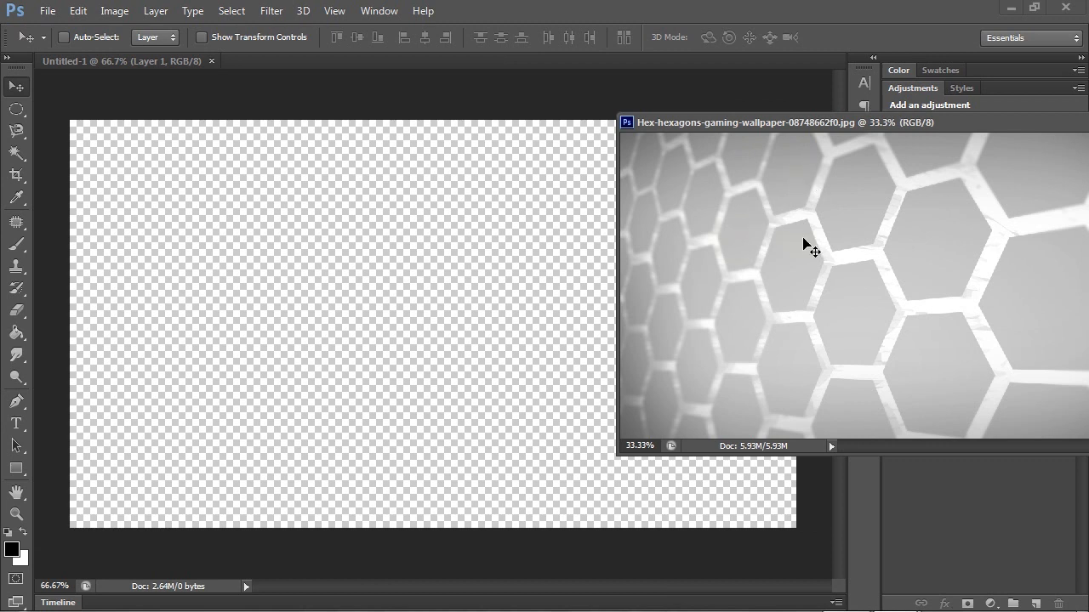
{"action": "left_click_drag", "start_coordinate": [804, 241], "coordinate": [344, 304]}
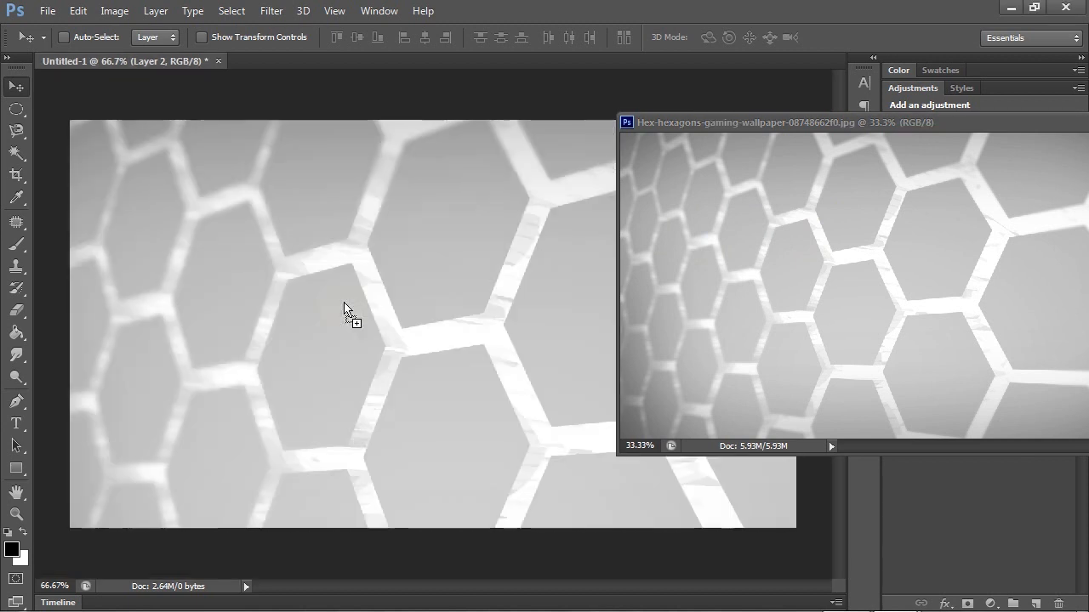
Close the wallpaper document and shift the hexagon layer on the canvas
{"action": "left_click_drag", "start_coordinate": [962, 124], "coordinate": [521, 155]}
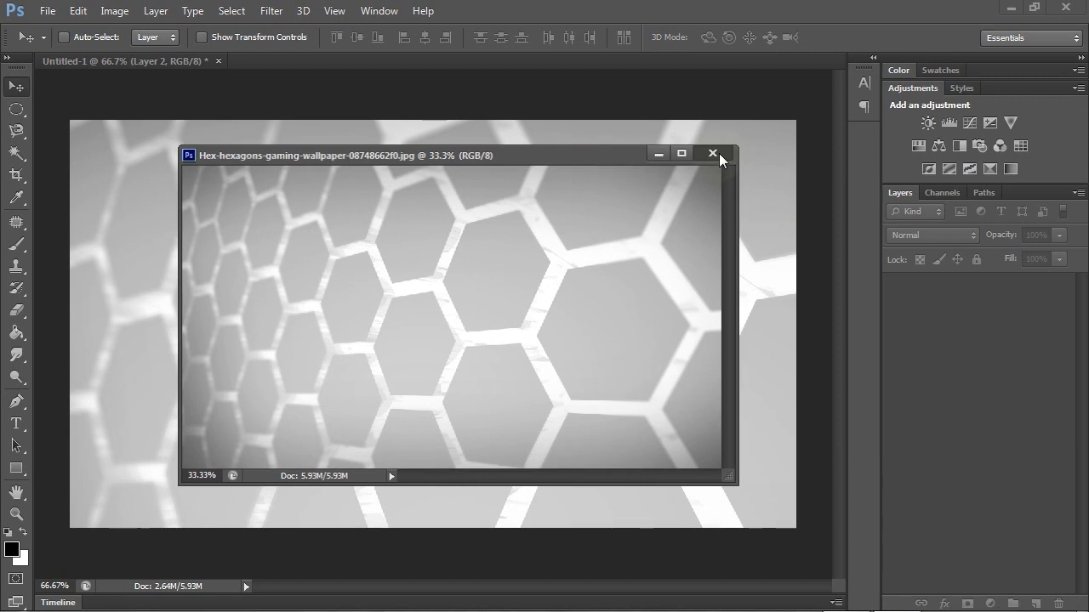
{"action": "left_click", "coordinate": [715, 152]}
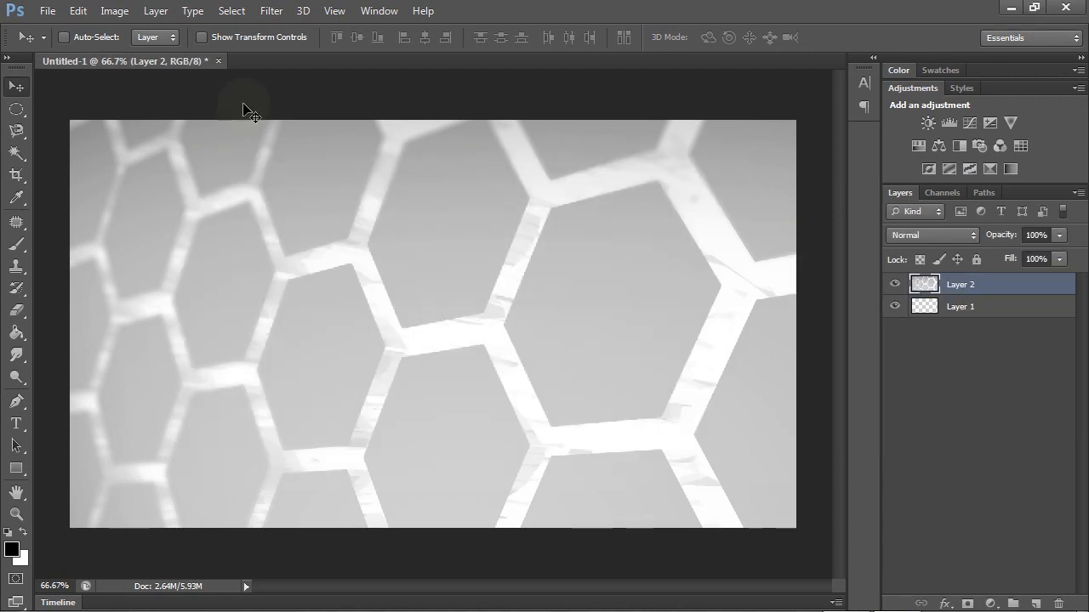
{"action": "left_click_drag", "start_coordinate": [354, 260], "coordinate": [433, 246]}
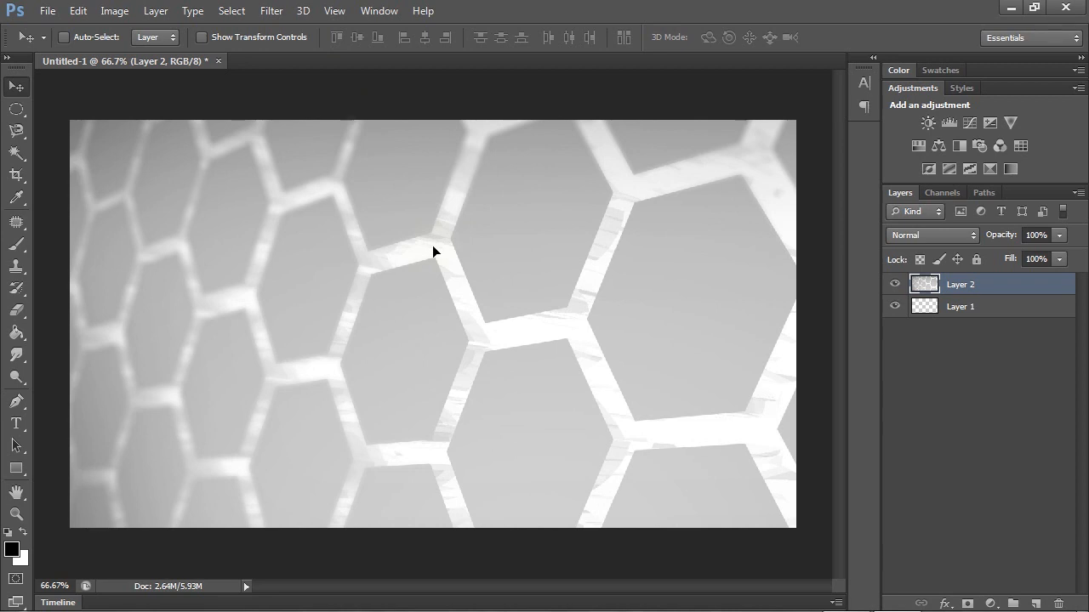
{"action": "key", "text": "ctrl+t"}
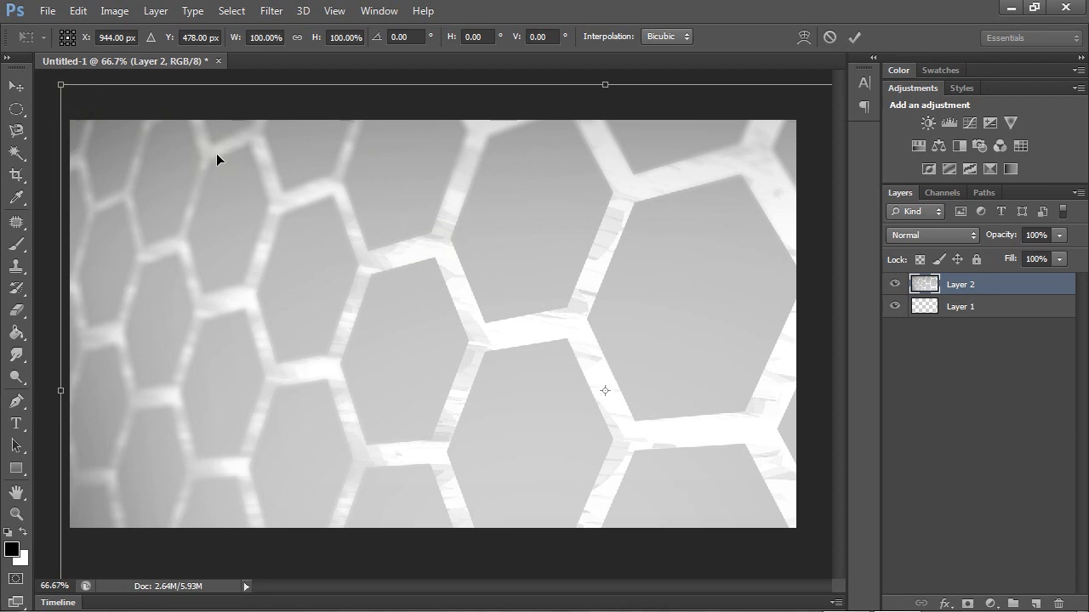
Scale the hexagon layer to 66.67% so it fills the 1280×720 canvas, and apply
{"action": "left_click_drag", "start_coordinate": [530, 253], "coordinate": [644, 264]}
{"action": "left_click_drag", "start_coordinate": [167, 113], "coordinate": [729, 485]}
{"action": "left_click_drag", "start_coordinate": [789, 512], "coordinate": [250, 204]}
{"action": "left_click_drag", "start_coordinate": [191, 297], "coordinate": [422, 294]}
{"action": "left_click_drag", "start_coordinate": [523, 304], "coordinate": [417, 269]}
{"action": "left_click_drag", "start_coordinate": [522, 431], "coordinate": [556, 398]}
{"action": "left_click_drag", "start_coordinate": [223, 189], "coordinate": [69, 120]}
{"action": "left_click_drag", "start_coordinate": [557, 399], "coordinate": [795, 528]}
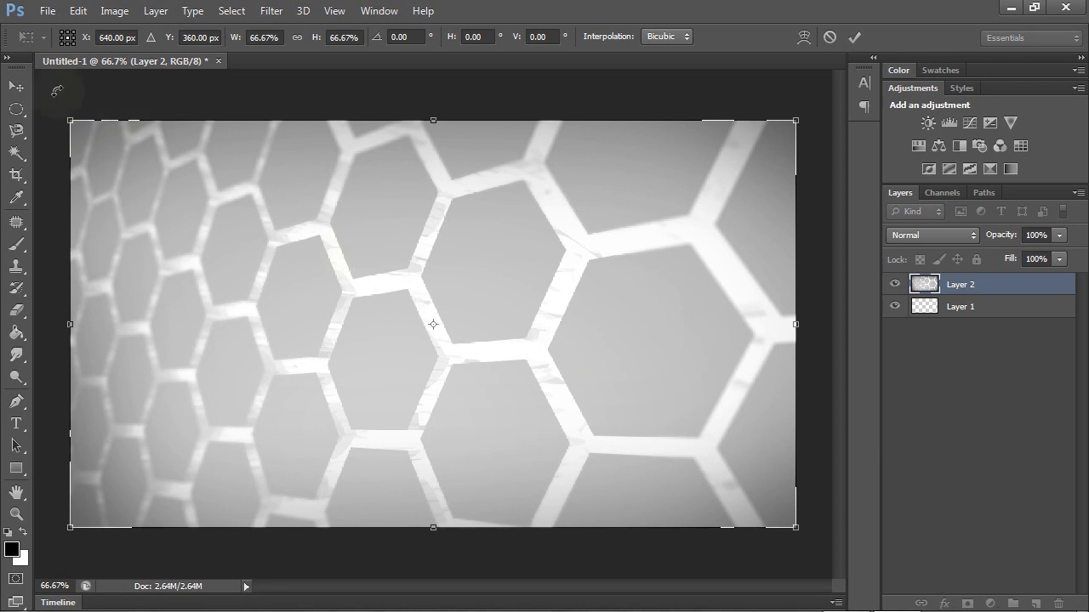
{"action": "left_click", "coordinate": [16, 88]}
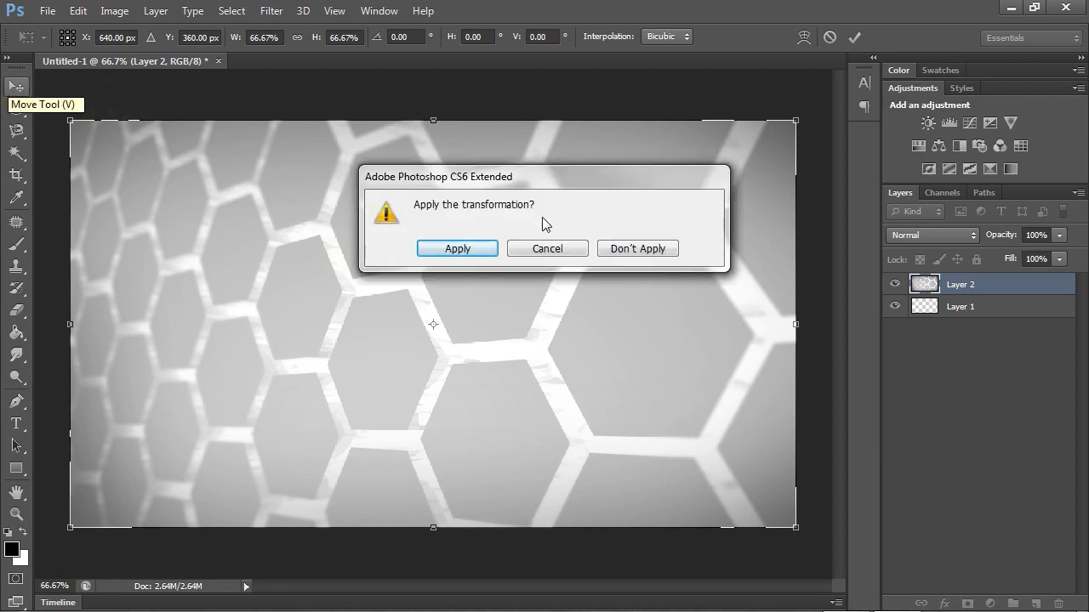
{"action": "left_click", "coordinate": [477, 248]}
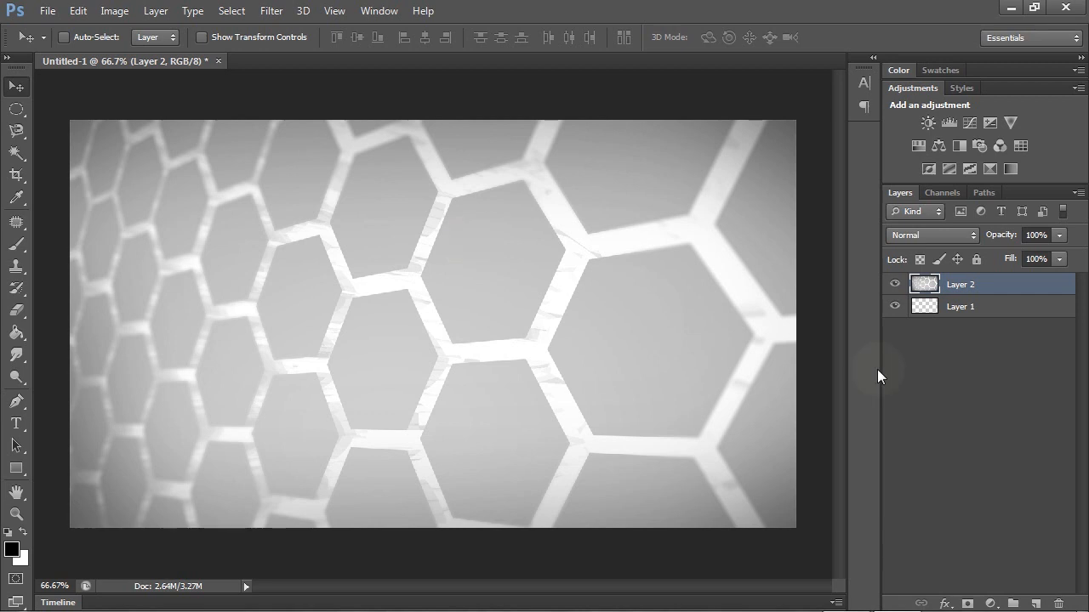
Open youtube corner brand.png from Pictures > Phreakyphil
{"action": "left_click", "coordinate": [48, 11]}
{"action": "left_click", "coordinate": [57, 45]}
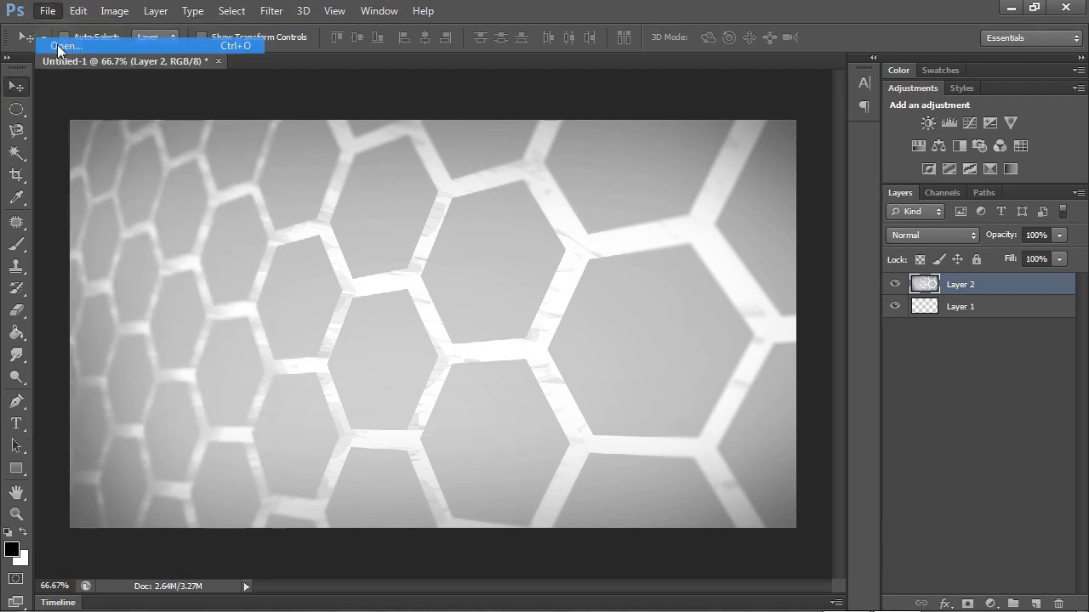
{"action": "mouse_move", "coordinate": [763, 176]}
{"action": "left_mouse_down"}
{"action": "mouse_move", "coordinate": [775, 309]}
{"action": "mouse_move", "coordinate": [764, 176]}
{"action": "left_mouse_up"}
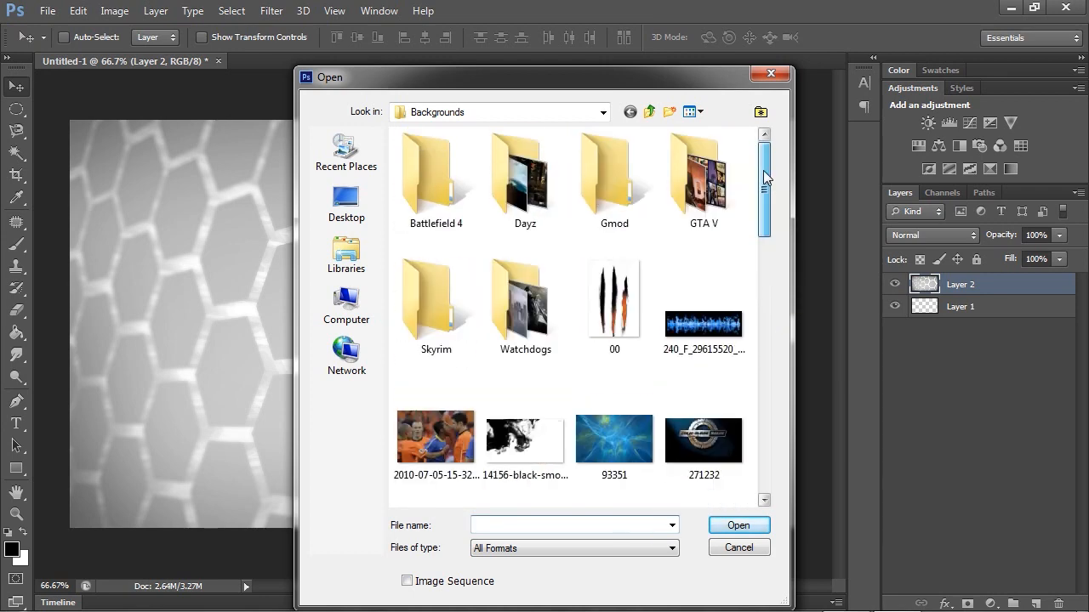
{"action": "left_click", "coordinate": [650, 112]}
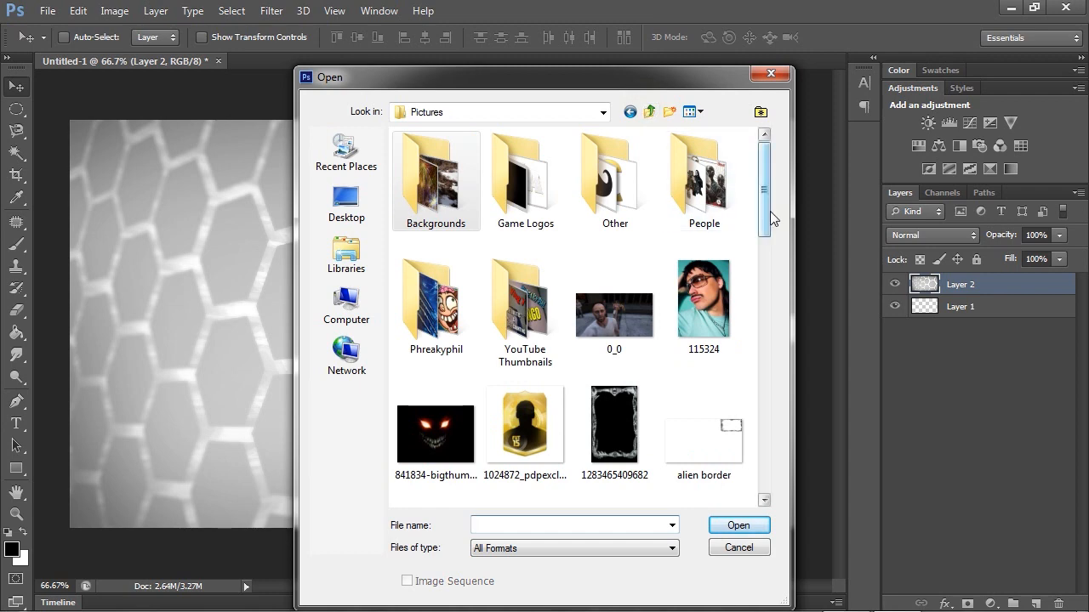
{"action": "double_click", "coordinate": [466, 327]}
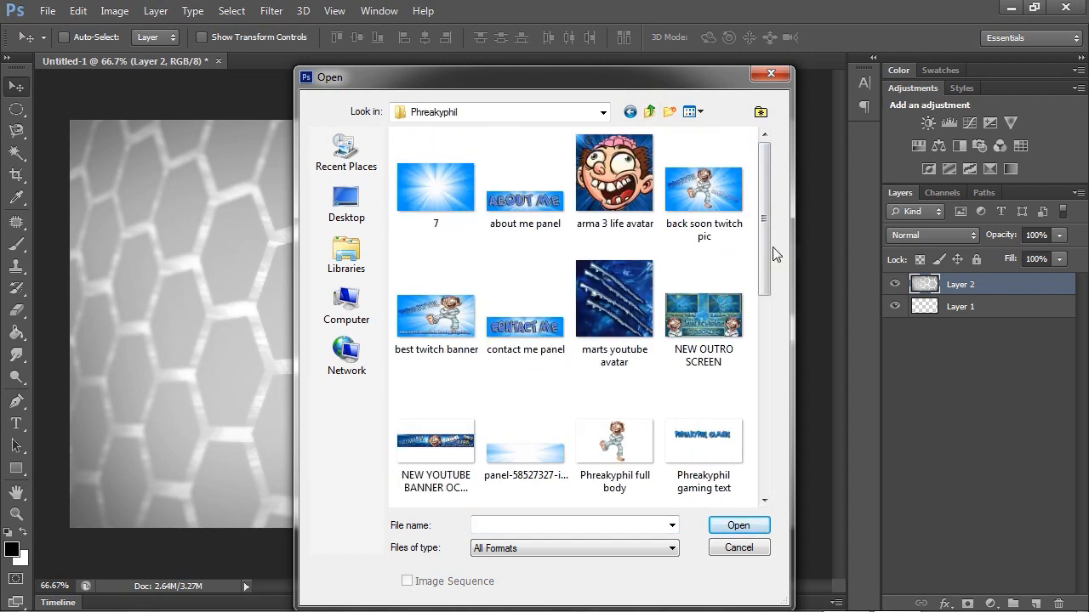
{"action": "left_click_drag", "start_coordinate": [766, 236], "coordinate": [766, 434]}
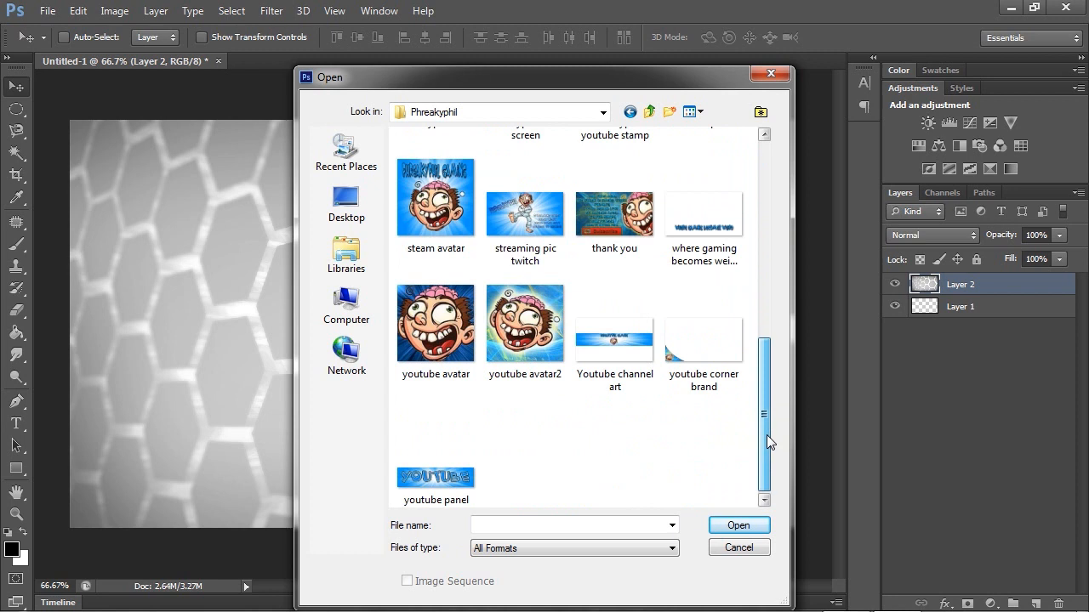
{"action": "left_click", "coordinate": [702, 353]}
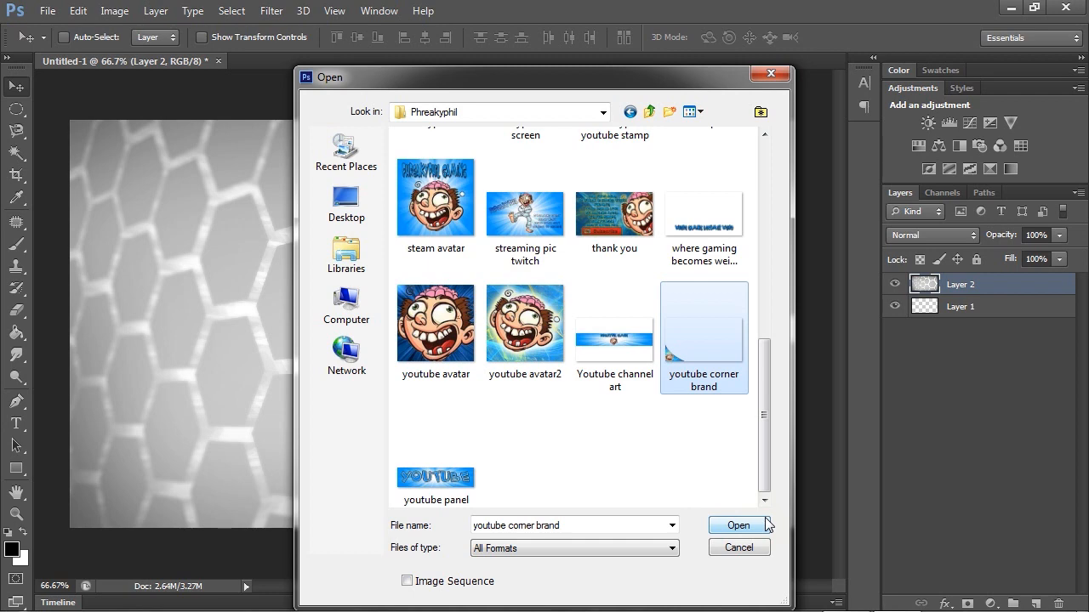
{"action": "left_click", "coordinate": [737, 526]}
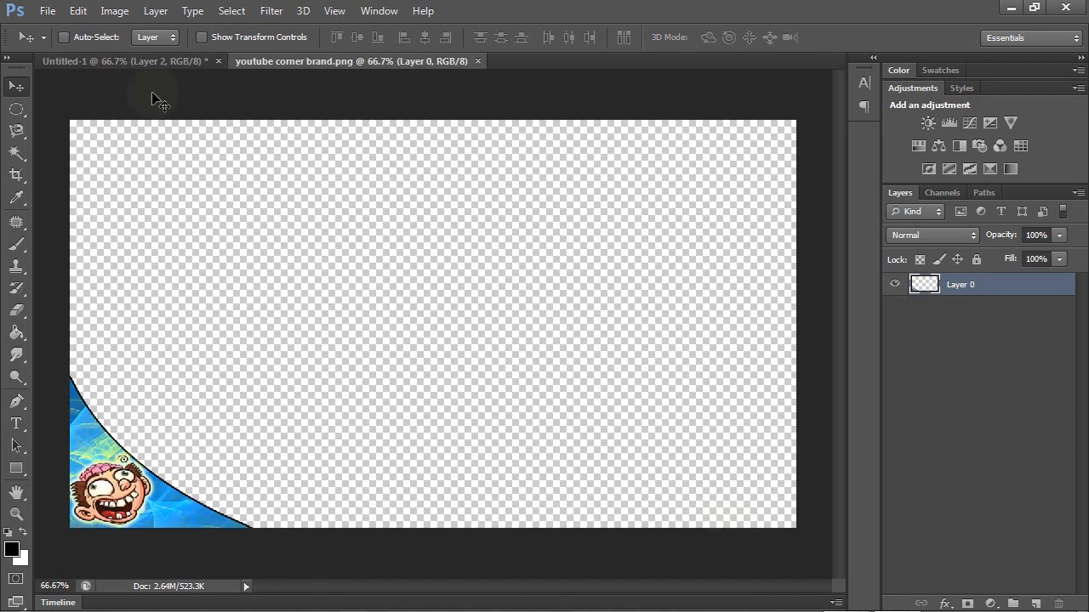
Copy the corner brand artwork onto Untitled-1 and position it in the bottom-left corner
{"action": "left_click_drag", "start_coordinate": [272, 62], "coordinate": [760, 161]}
{"action": "left_click_drag", "start_coordinate": [891, 407], "coordinate": [369, 365]}
{"action": "left_click_drag", "start_coordinate": [861, 170], "coordinate": [308, 154]}
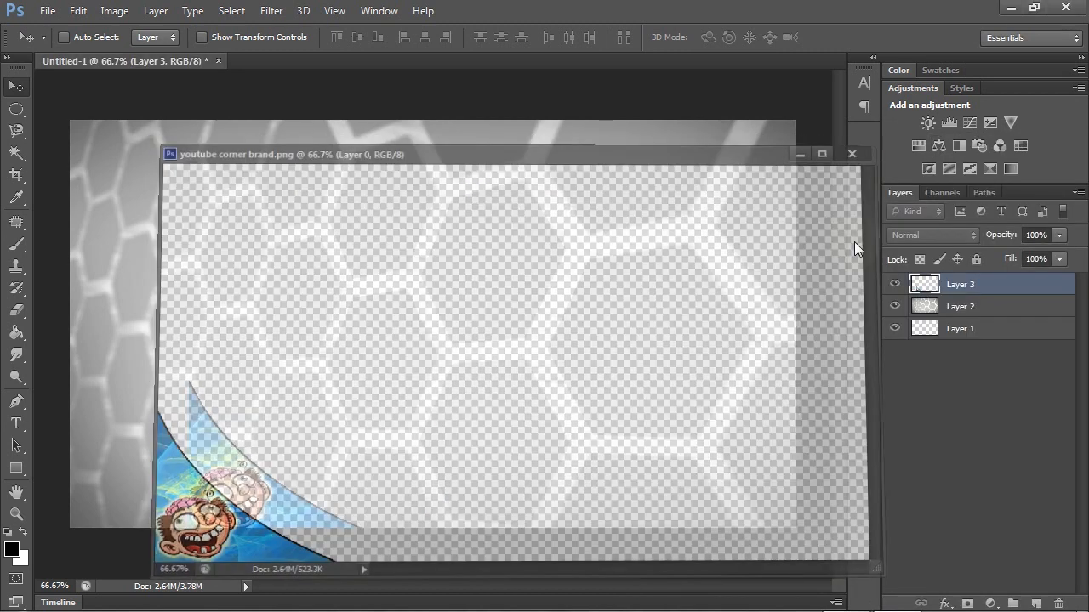
{"action": "left_click_drag", "start_coordinate": [228, 498], "coordinate": [113, 504]}
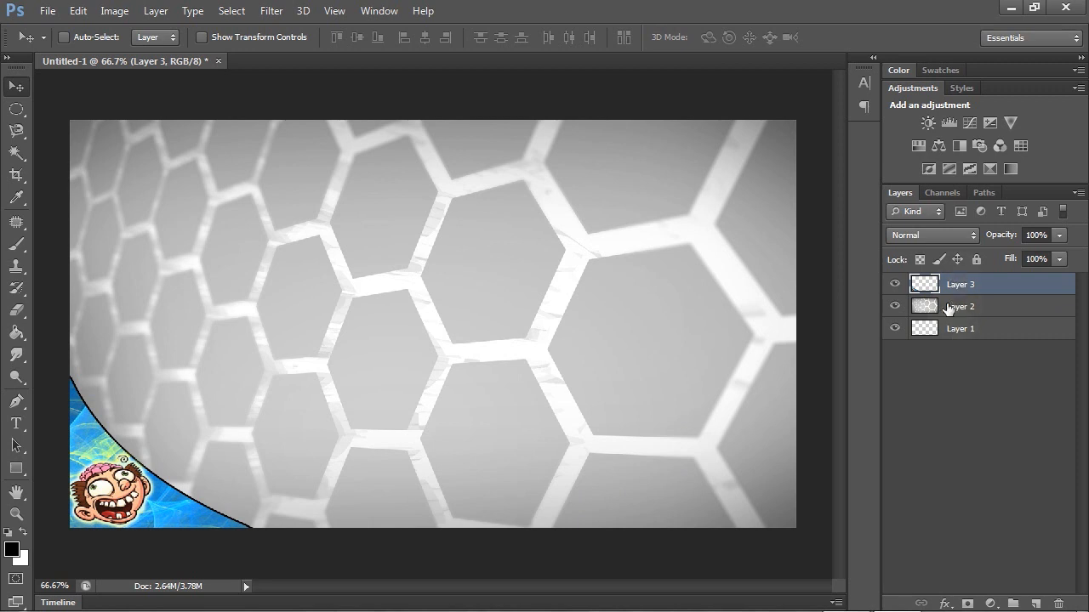
Open GTA_V_Logo_Transparent from Pictures > Game Logos > GTA V
{"action": "left_click", "coordinate": [47, 11]}
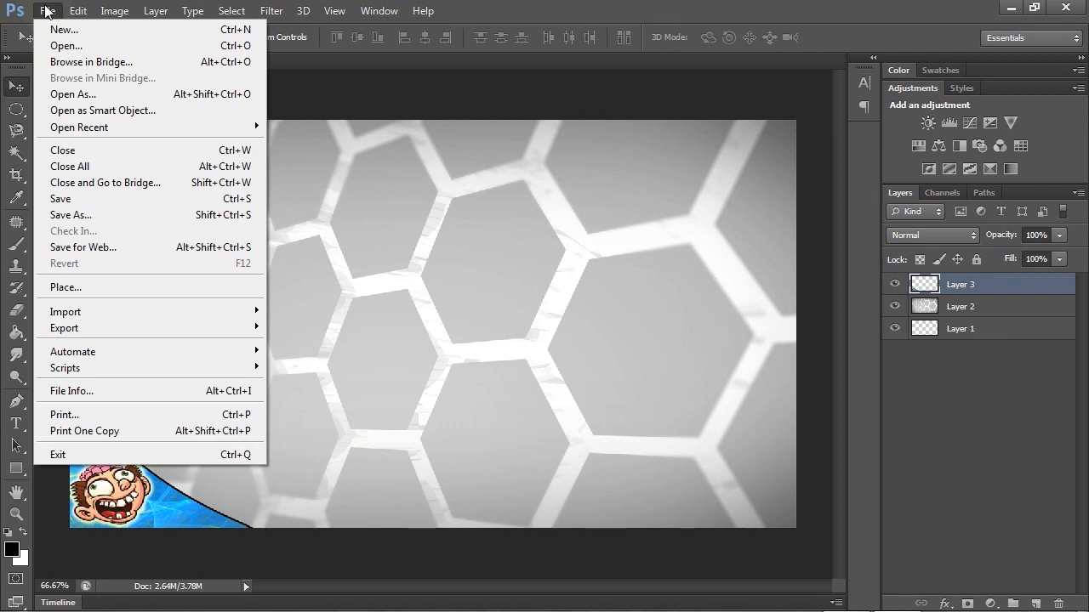
{"action": "left_click", "coordinate": [61, 46]}
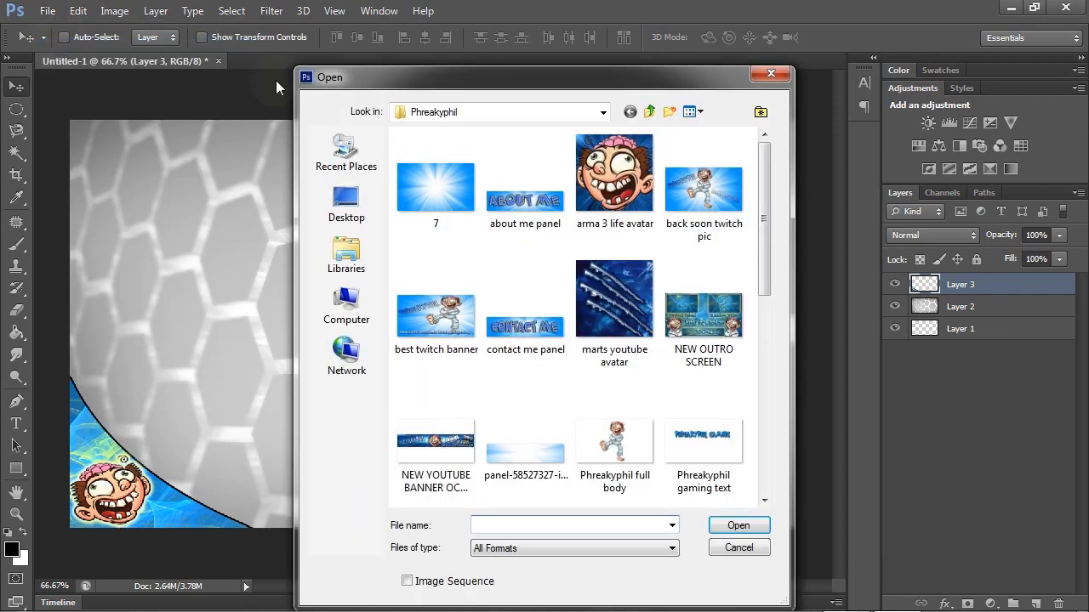
{"action": "left_click", "coordinate": [650, 112]}
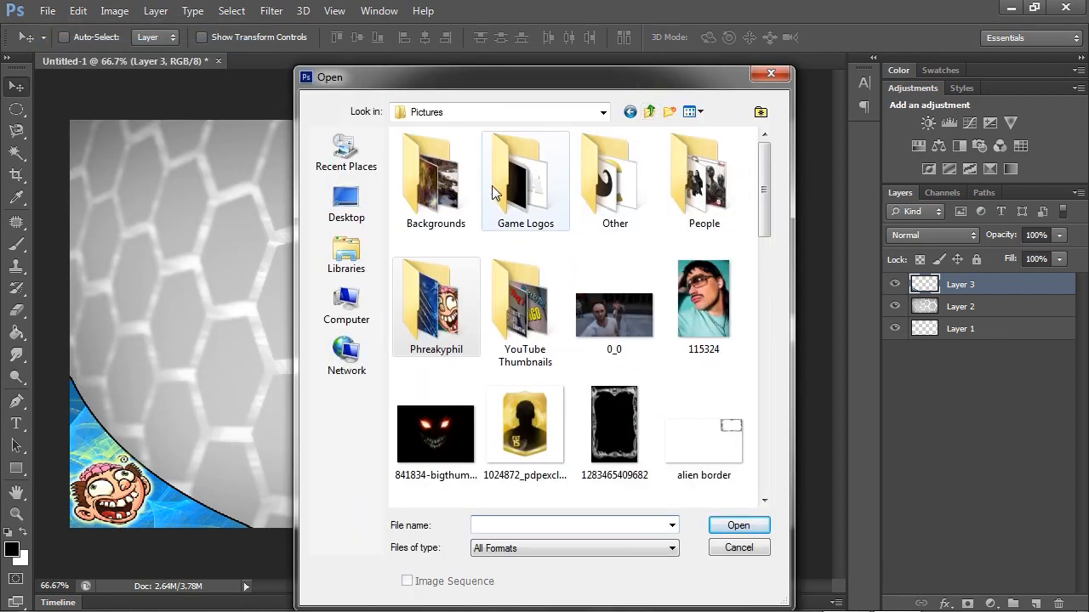
{"action": "double_click", "coordinate": [518, 181]}
{"action": "double_click", "coordinate": [681, 162]}
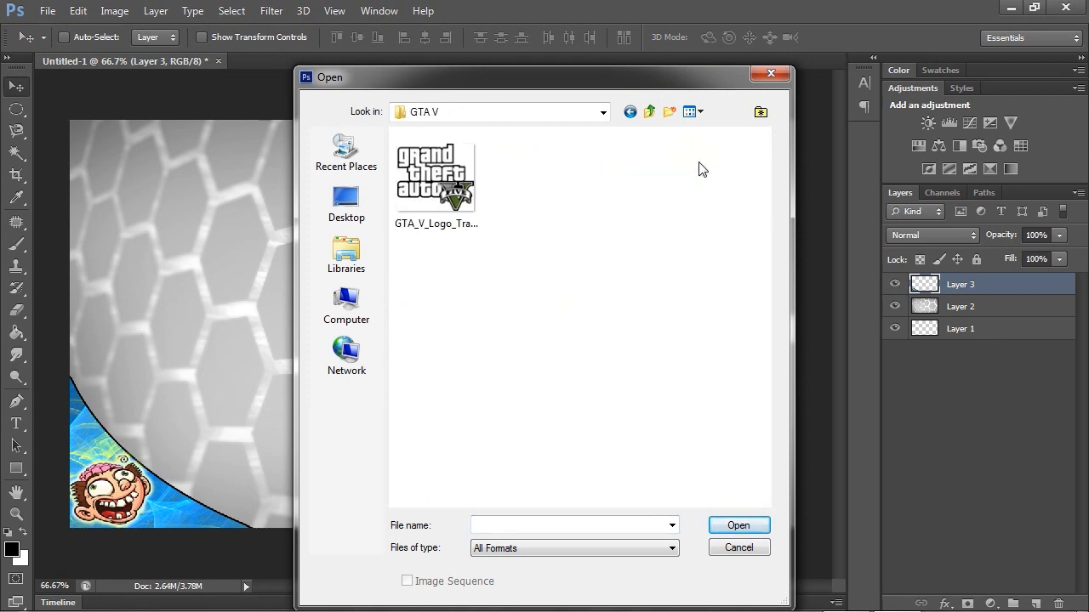
{"action": "left_click", "coordinate": [436, 182]}
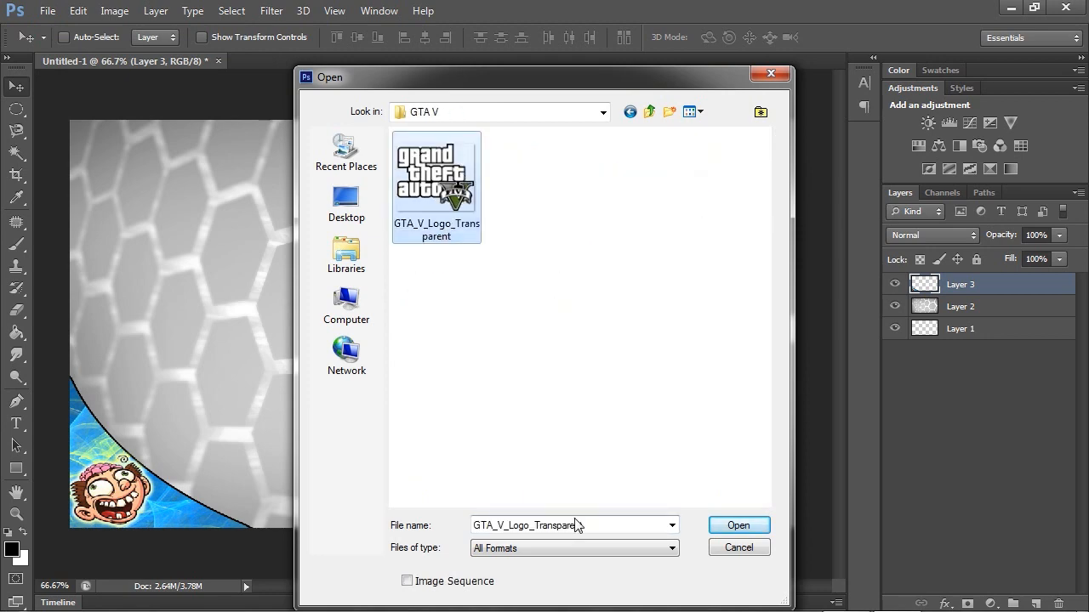
{"action": "left_click", "coordinate": [739, 528]}
Copy the GTA V logo onto the thumbnail centre as Layer 4 and close its file
{"action": "left_click_drag", "start_coordinate": [368, 64], "coordinate": [791, 97]}
{"action": "left_click_drag", "start_coordinate": [781, 181], "coordinate": [438, 289]}
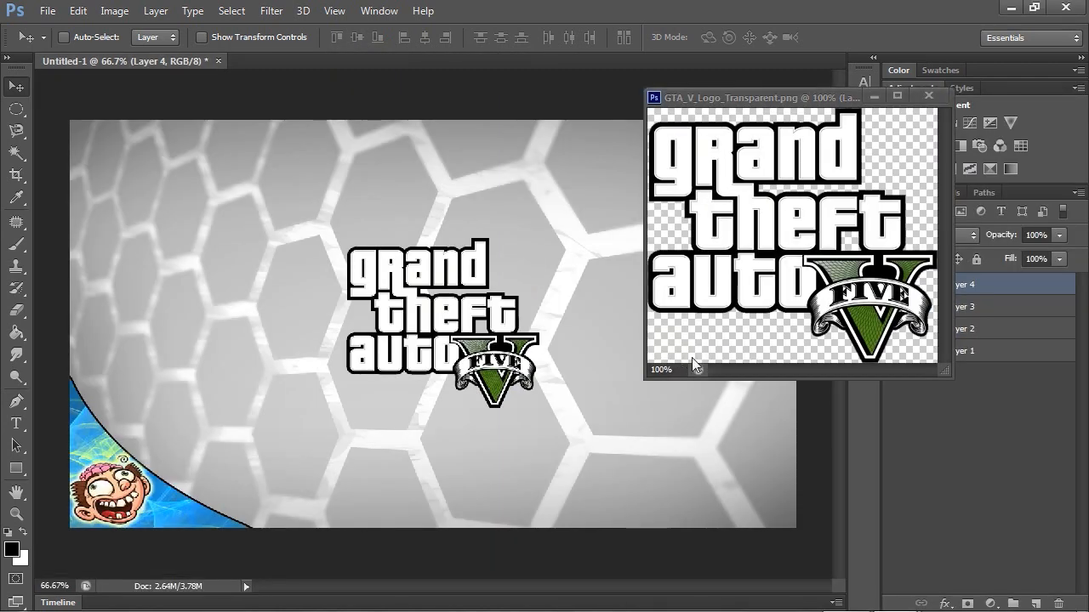
{"action": "left_click", "coordinate": [935, 96]}
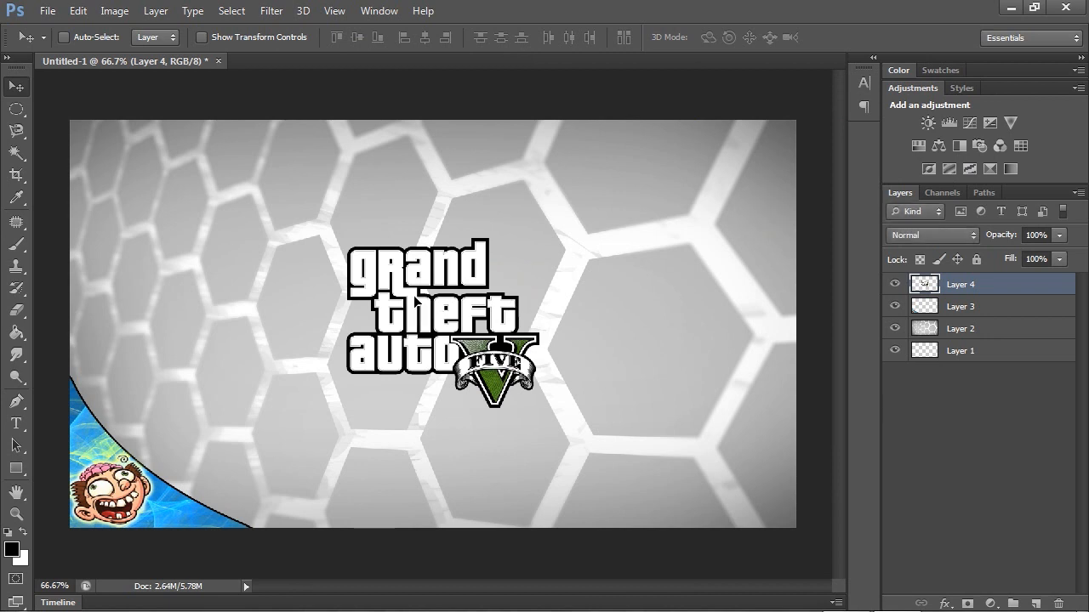
Resize the GTA V logo with Free Transform, apply it, and move it top-left
{"action": "left_click_drag", "start_coordinate": [424, 305], "coordinate": [425, 298]}
{"action": "key", "text": "ctrl+t"}
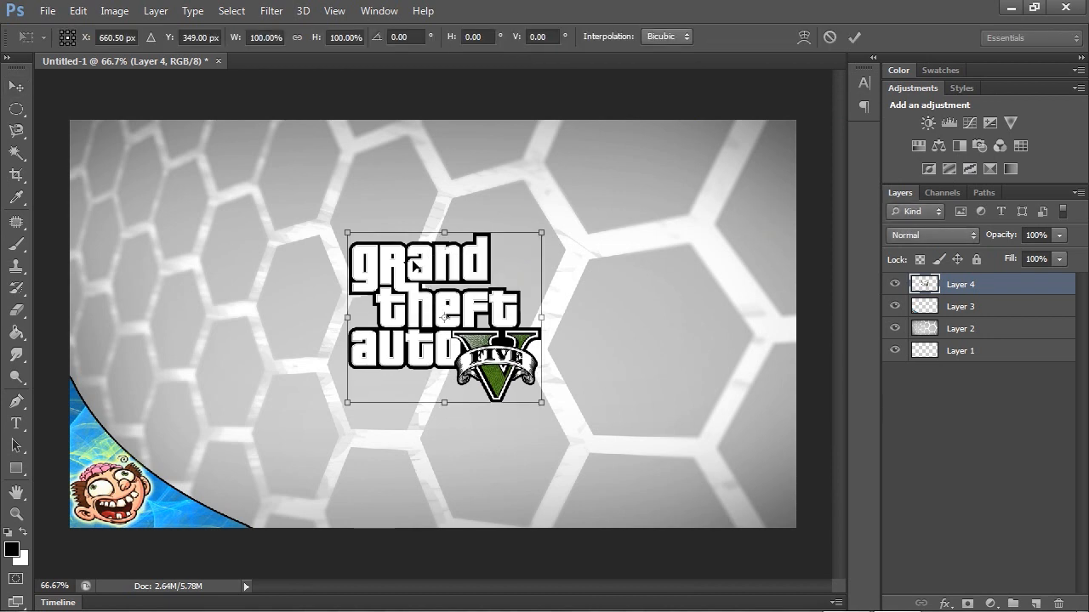
{"action": "left_click_drag", "start_coordinate": [350, 231], "coordinate": [162, 129]}
{"action": "left_click_drag", "start_coordinate": [394, 235], "coordinate": [333, 237]}
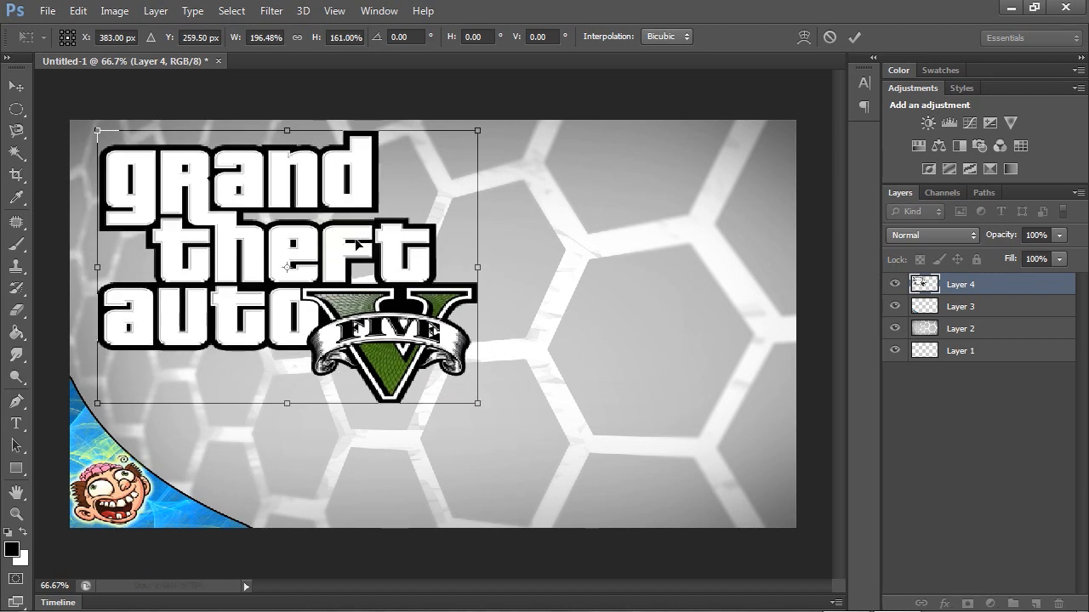
{"action": "left_click_drag", "start_coordinate": [483, 406], "coordinate": [425, 388]}
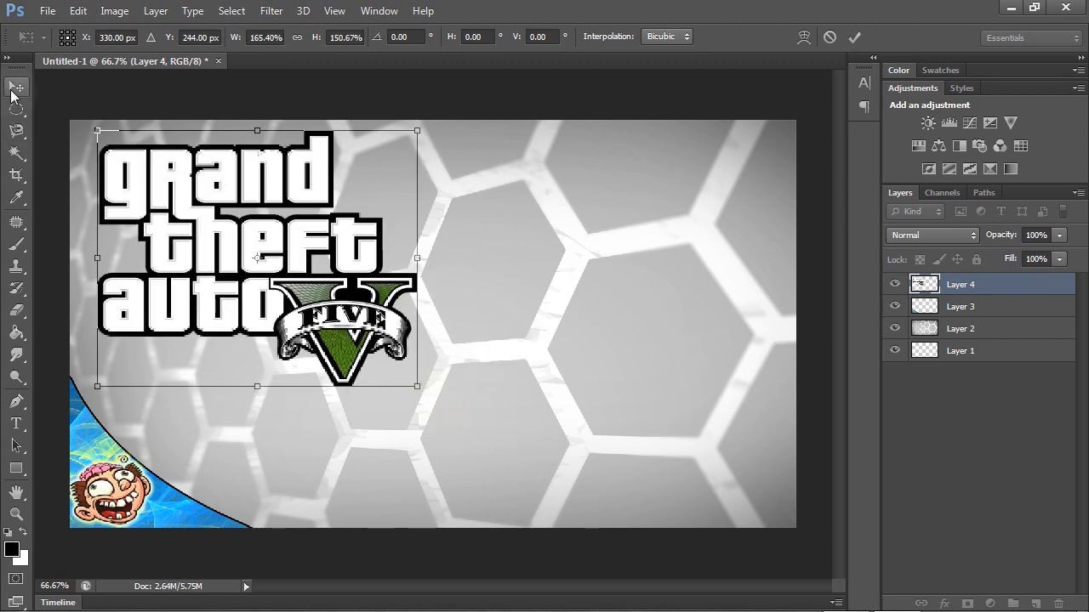
{"action": "left_click", "coordinate": [16, 86]}
{"action": "left_click", "coordinate": [460, 247]}
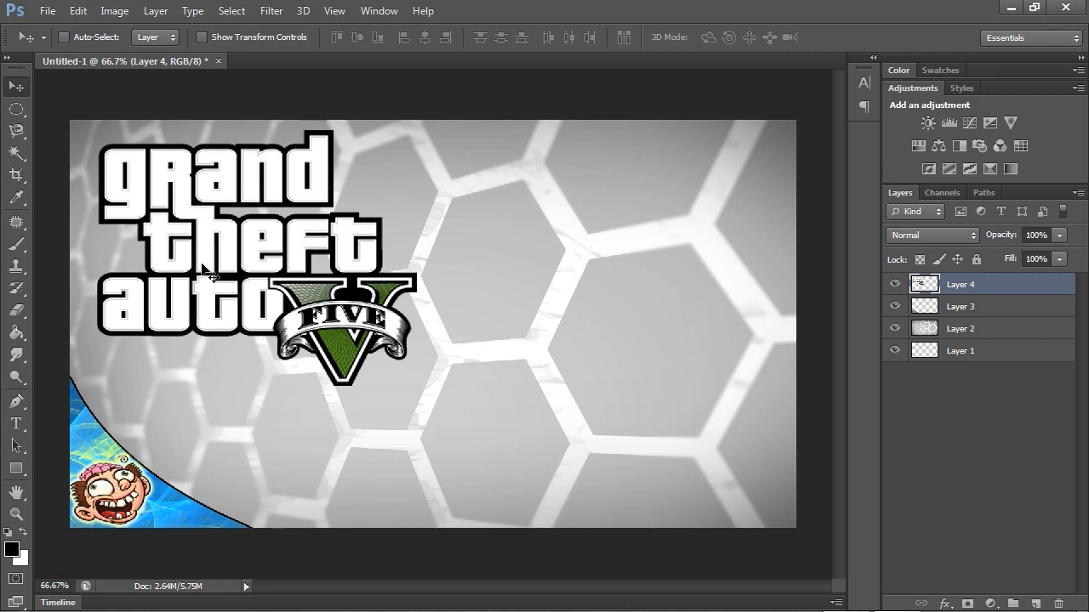
{"action": "left_click_drag", "start_coordinate": [181, 206], "coordinate": [287, 256]}
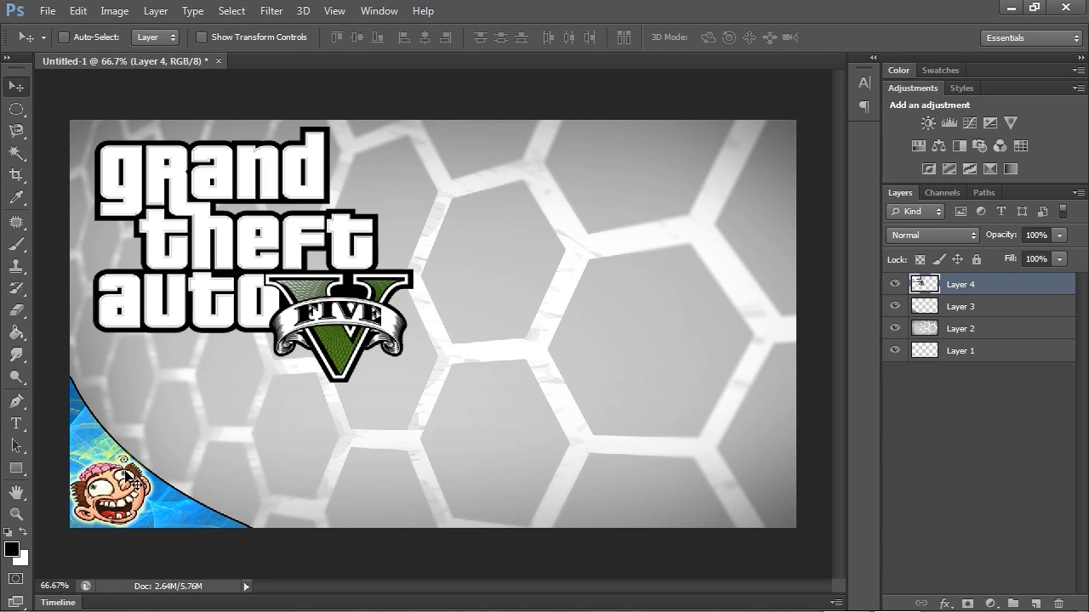
Select Layer 3, nudge its blue corner graphic, and rename the layer to watermark
{"action": "left_click", "coordinate": [944, 312]}
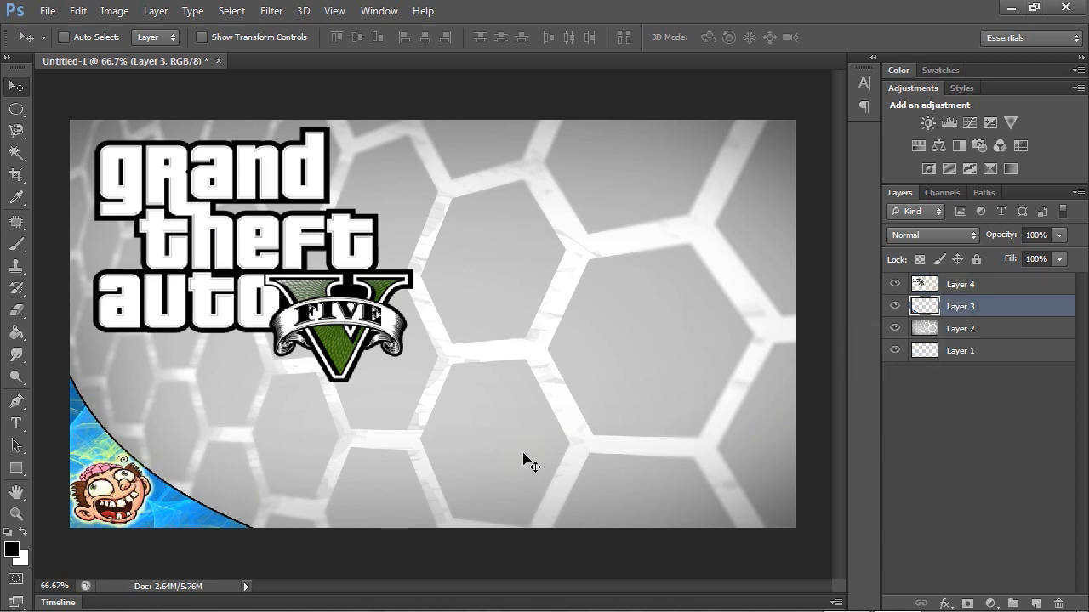
{"action": "left_click_drag", "start_coordinate": [71, 487], "coordinate": [106, 491]}
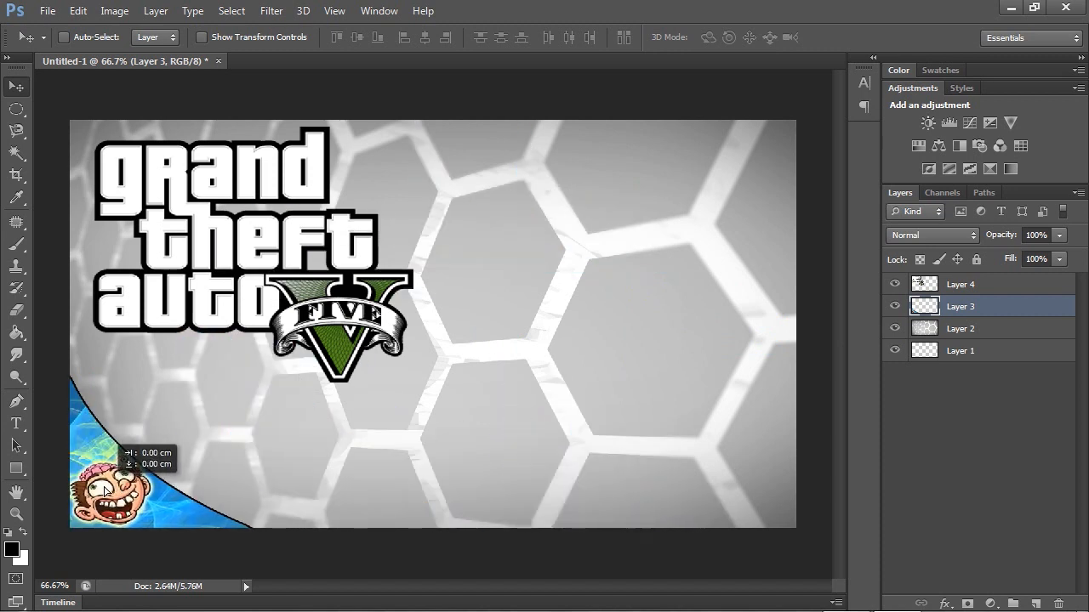
{"action": "right_click", "coordinate": [966, 309]}
{"action": "key", "text": "Escape"}
{"action": "double_click", "coordinate": [965, 307]}
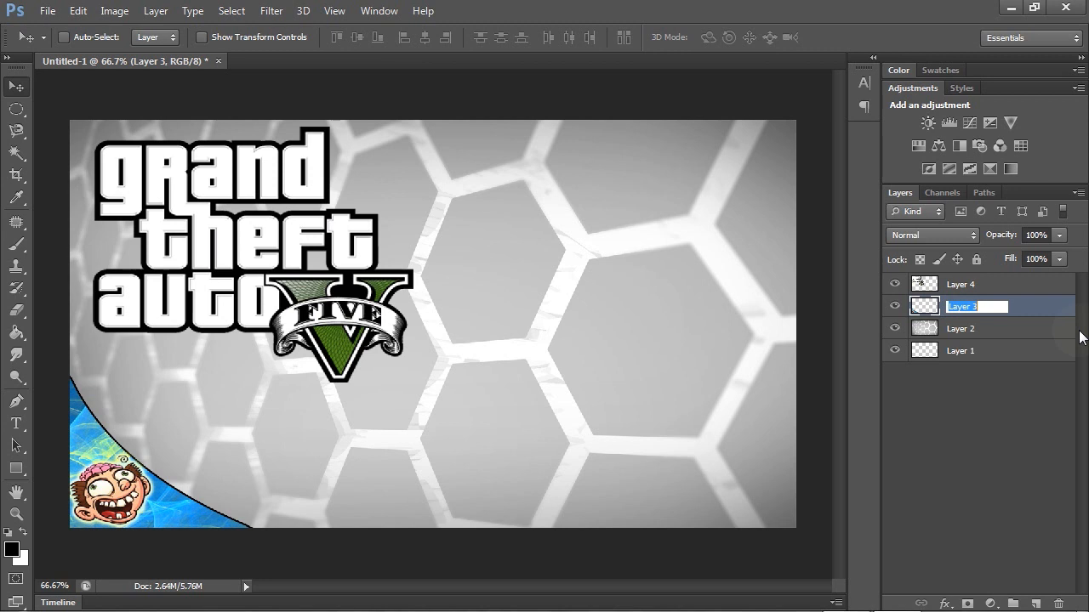
{"action": "type", "text": "wa"}
{"action": "key", "text": "Return"}
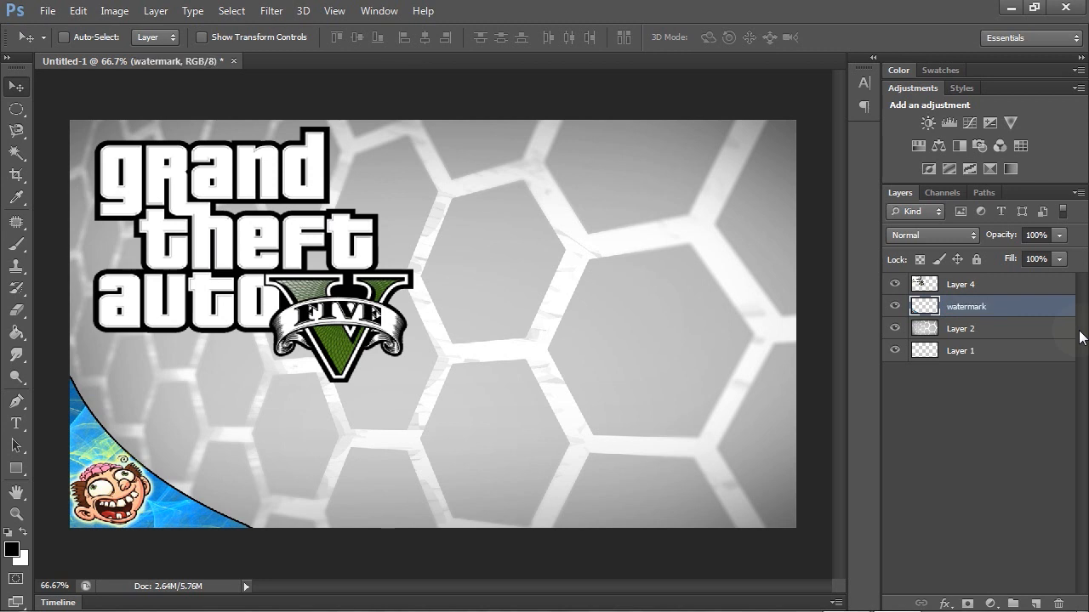
Reselect the watermark layer and drag its graphic back into the bottom-left corner
{"action": "left_click", "coordinate": [994, 427]}
{"action": "left_click", "coordinate": [963, 289]}
{"action": "left_click", "coordinate": [971, 330]}
{"action": "left_click", "coordinate": [976, 308]}
{"action": "left_click", "coordinate": [974, 286]}
{"action": "left_click", "coordinate": [974, 308]}
{"action": "mouse_move", "coordinate": [128, 497]}
{"action": "left_mouse_down"}
{"action": "mouse_move", "coordinate": [204, 437]}
{"action": "mouse_move", "coordinate": [128, 516]}
{"action": "mouse_move", "coordinate": [142, 488]}
{"action": "left_mouse_up"}
{"action": "left_click", "coordinate": [895, 307]}
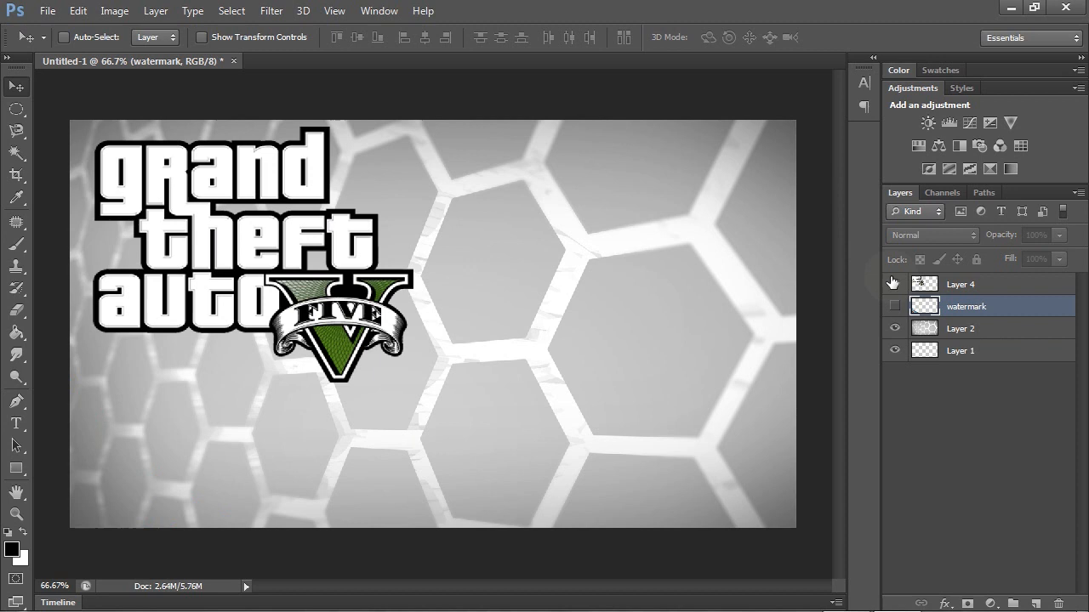
{"action": "left_click", "coordinate": [893, 283]}
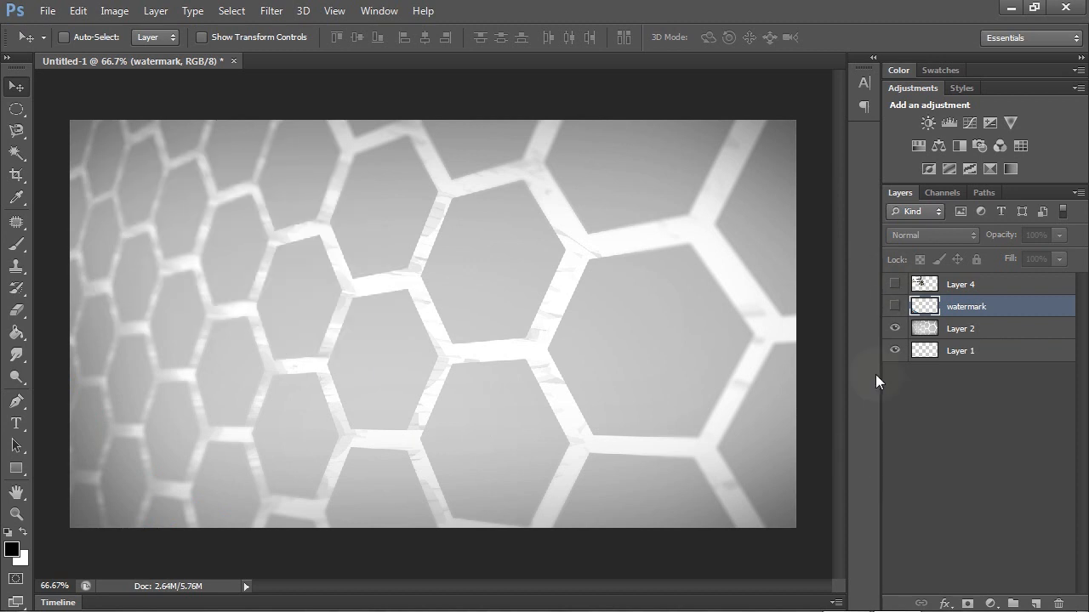
{"action": "left_click", "coordinate": [895, 307]}
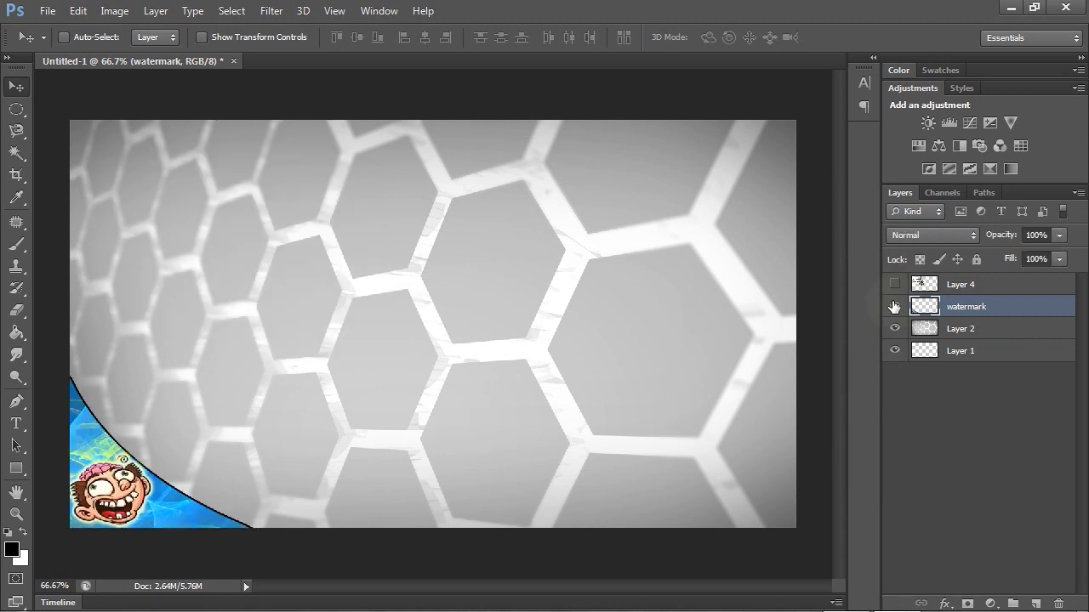
{"action": "left_click", "coordinate": [894, 285]}
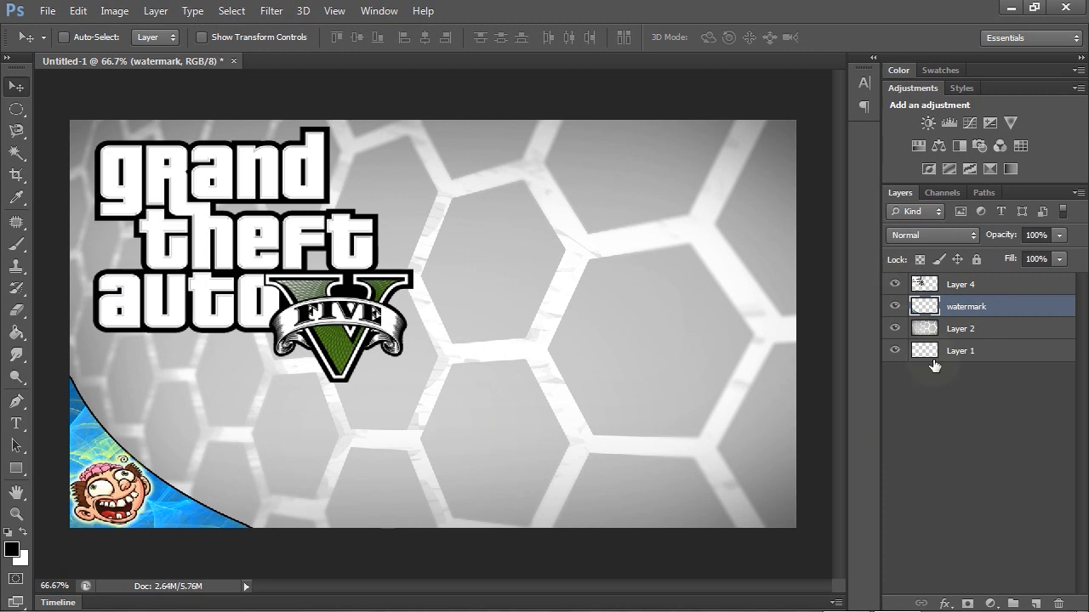
{"action": "left_click", "coordinate": [1059, 235]}
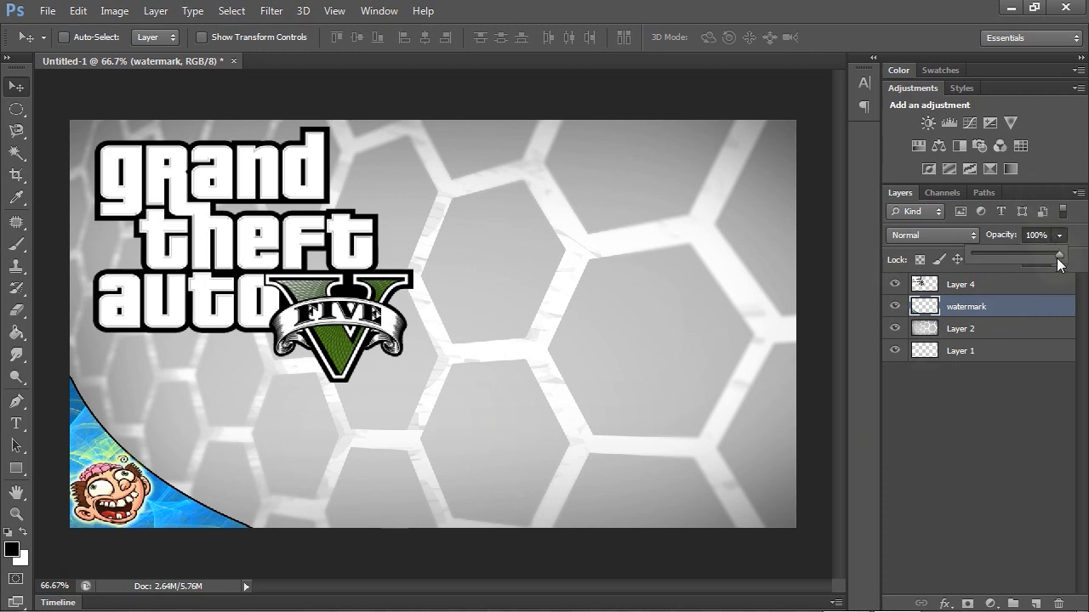
{"action": "left_click_drag", "start_coordinate": [1042, 258], "coordinate": [1065, 262]}
{"action": "left_click", "coordinate": [1023, 427]}
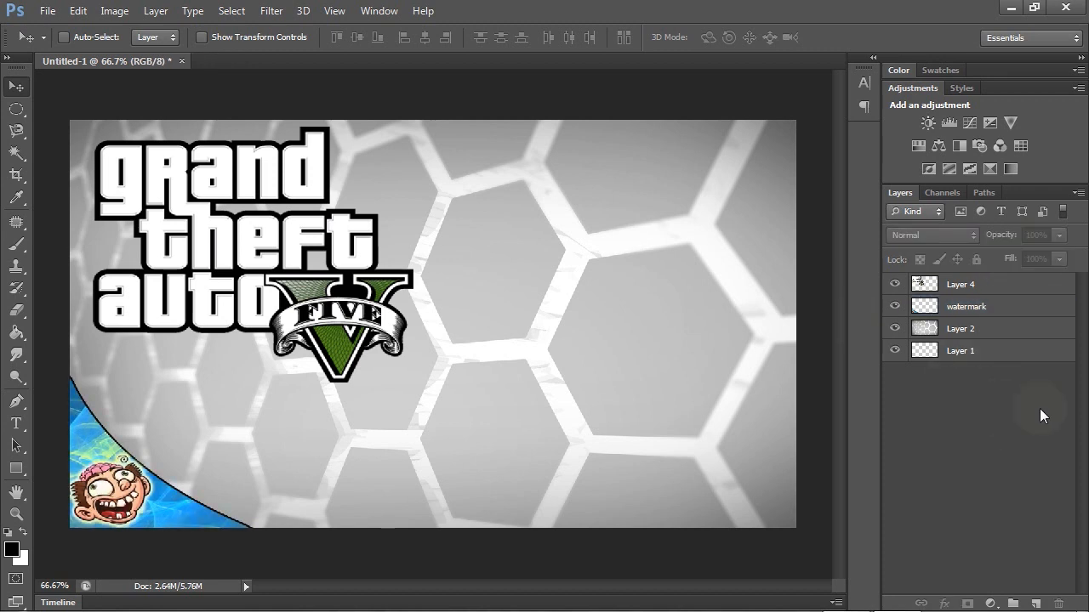
Open the watermark layer's Blending Options and enable Bevel & Emboss with Contour and Texture
{"action": "right_click", "coordinate": [960, 308]}
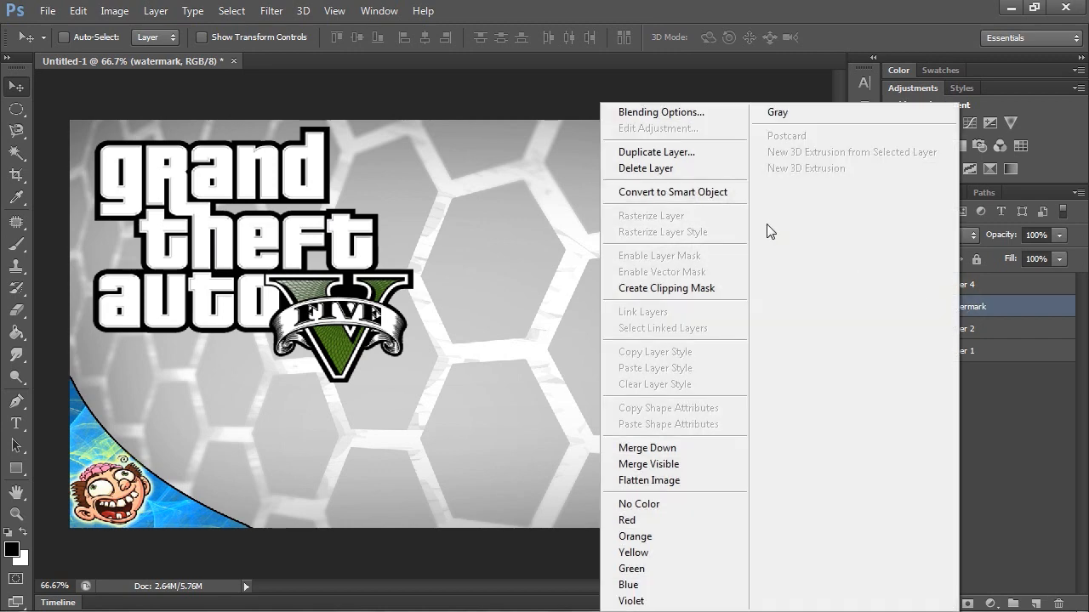
{"action": "left_click", "coordinate": [667, 117]}
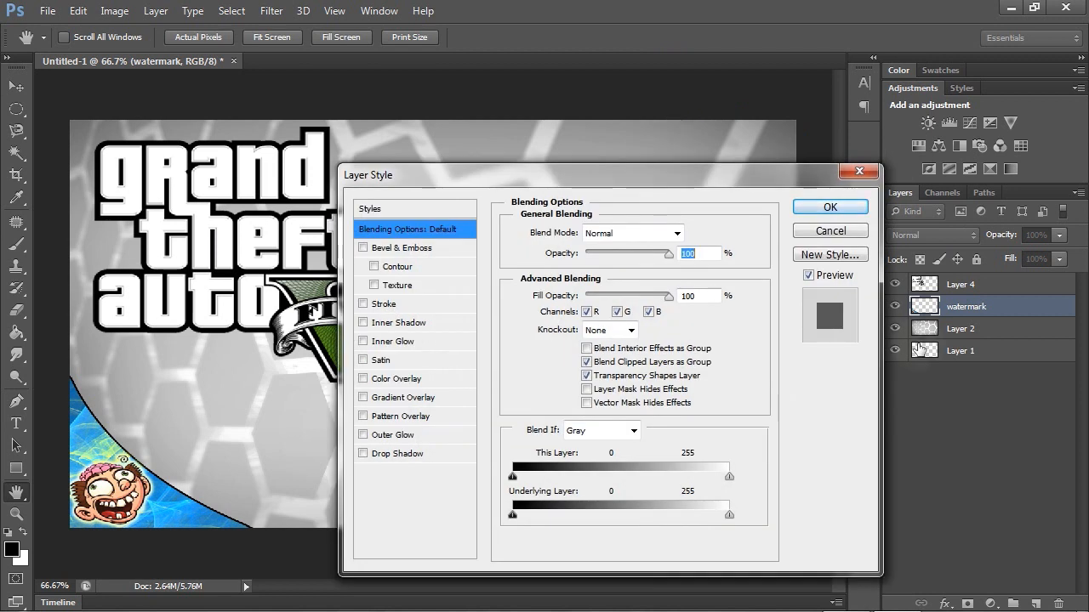
{"action": "left_click", "coordinate": [362, 247]}
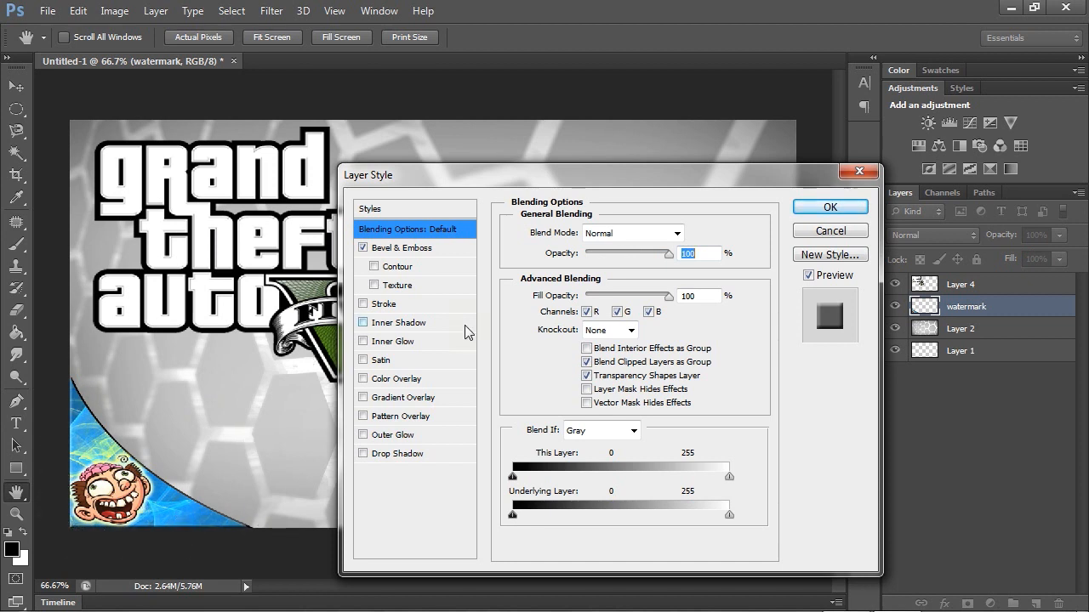
{"action": "left_click", "coordinate": [374, 268]}
{"action": "left_click", "coordinate": [373, 285]}
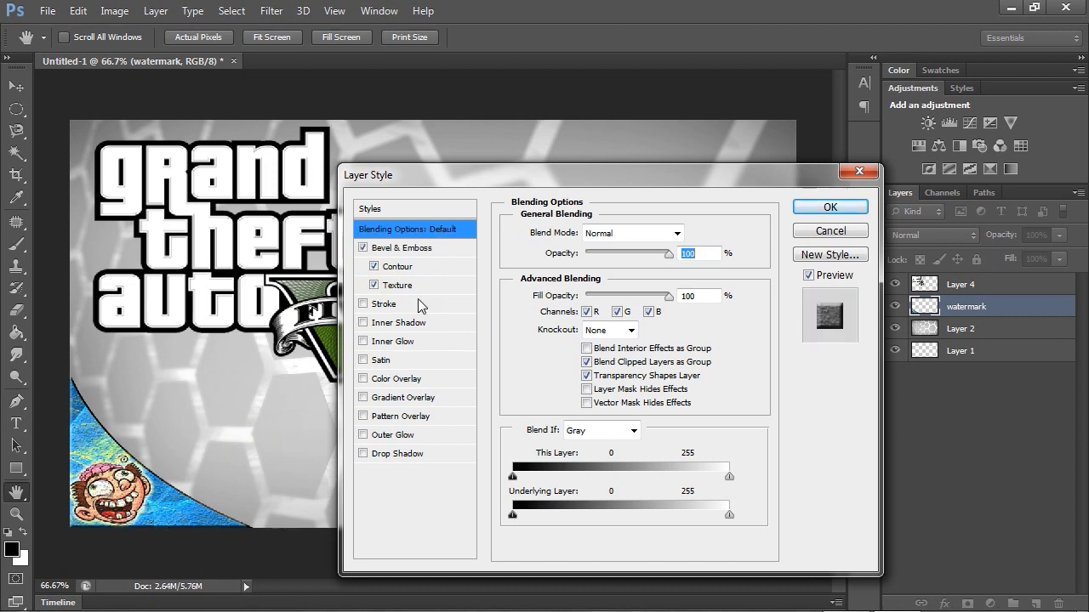
Review the Texture and Bevel & Emboss settings, then switch all three effects off
{"action": "left_click", "coordinate": [411, 288]}
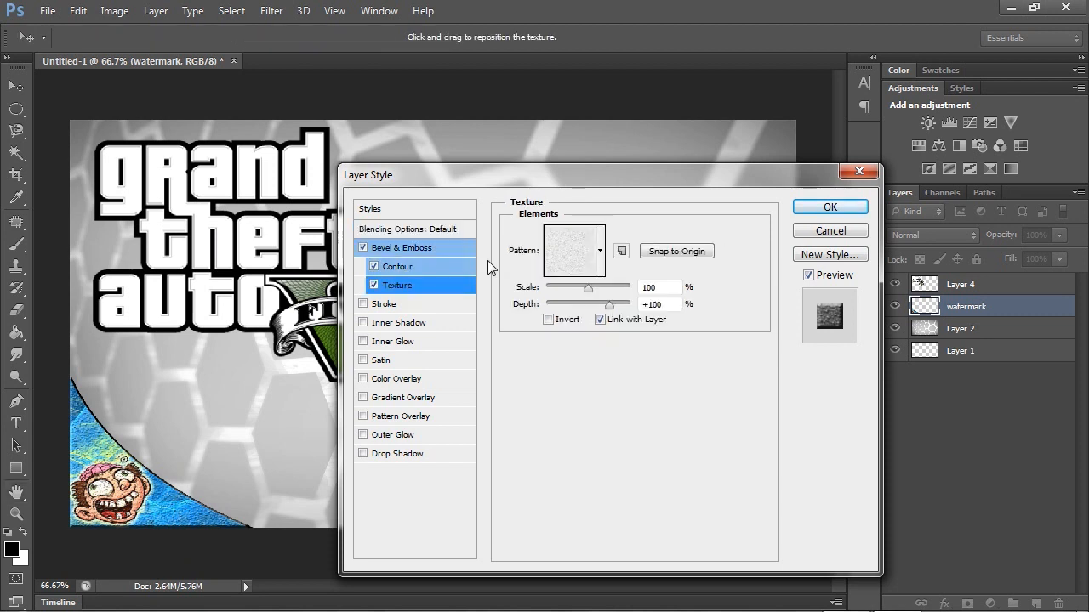
{"action": "left_click", "coordinate": [402, 247]}
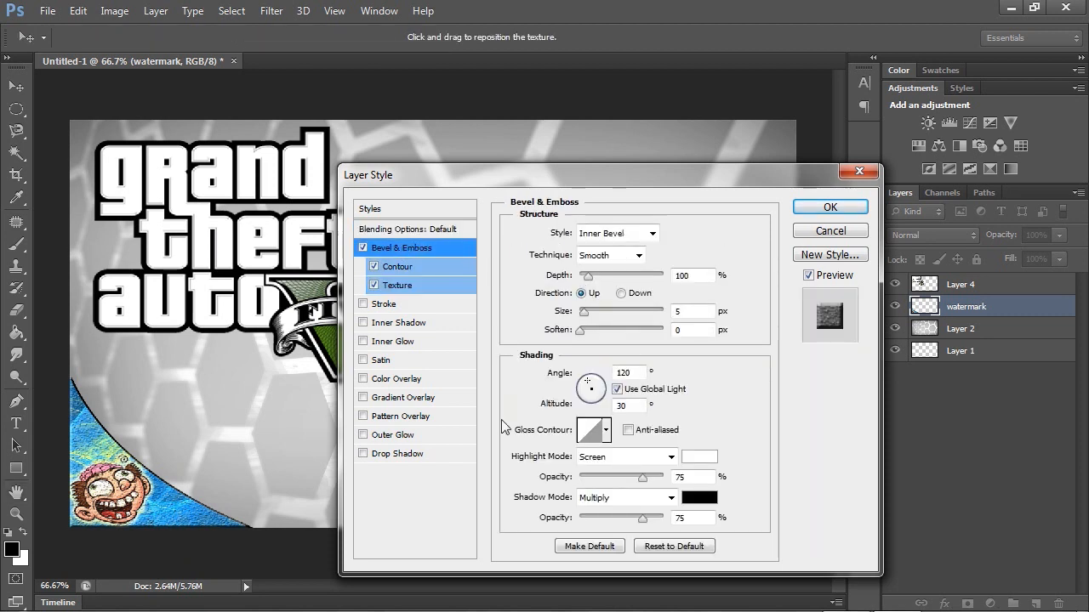
{"action": "left_click", "coordinate": [363, 247]}
{"action": "left_click", "coordinate": [374, 266]}
{"action": "left_click", "coordinate": [375, 284]}
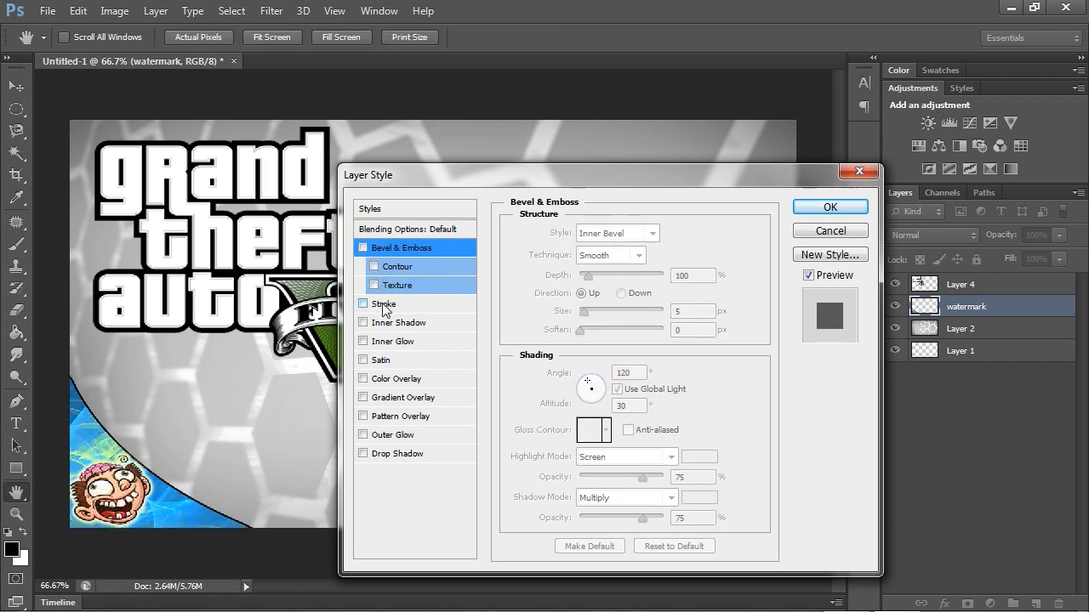
Try a Stroke, then an Inner Shadow at size 155 with greater distance, removing both
{"action": "left_click", "coordinate": [385, 306]}
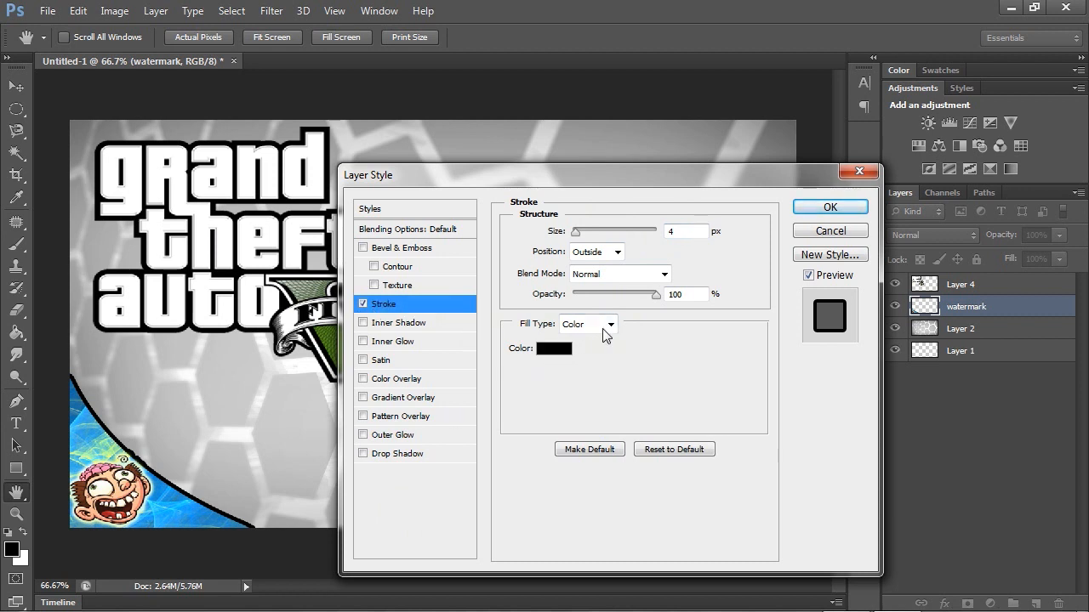
{"action": "left_click", "coordinate": [363, 303]}
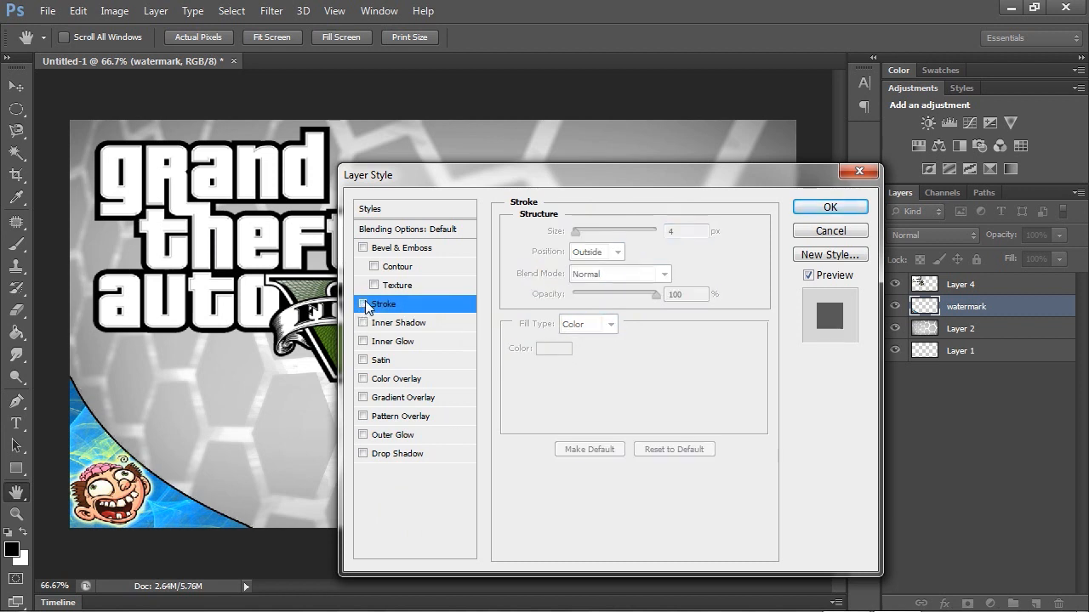
{"action": "left_click", "coordinate": [419, 329]}
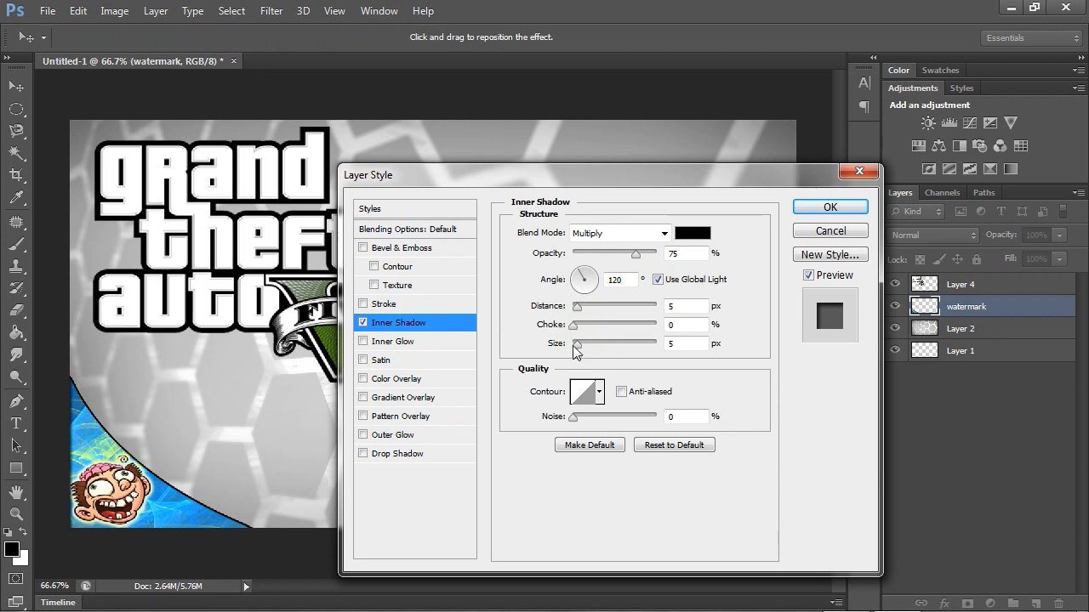
{"action": "left_click_drag", "start_coordinate": [577, 344], "coordinate": [609, 326]}
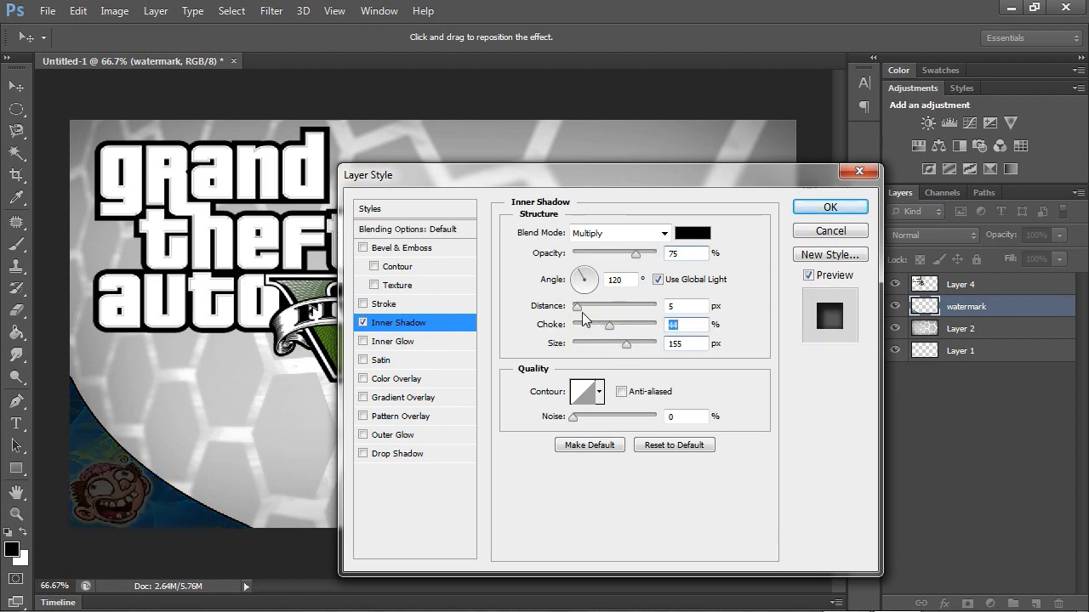
{"action": "mouse_move", "coordinate": [578, 309]}
{"action": "left_mouse_down"}
{"action": "mouse_move", "coordinate": [632, 311]}
{"action": "mouse_move", "coordinate": [599, 310]}
{"action": "left_mouse_up"}
{"action": "left_click", "coordinate": [363, 323]}
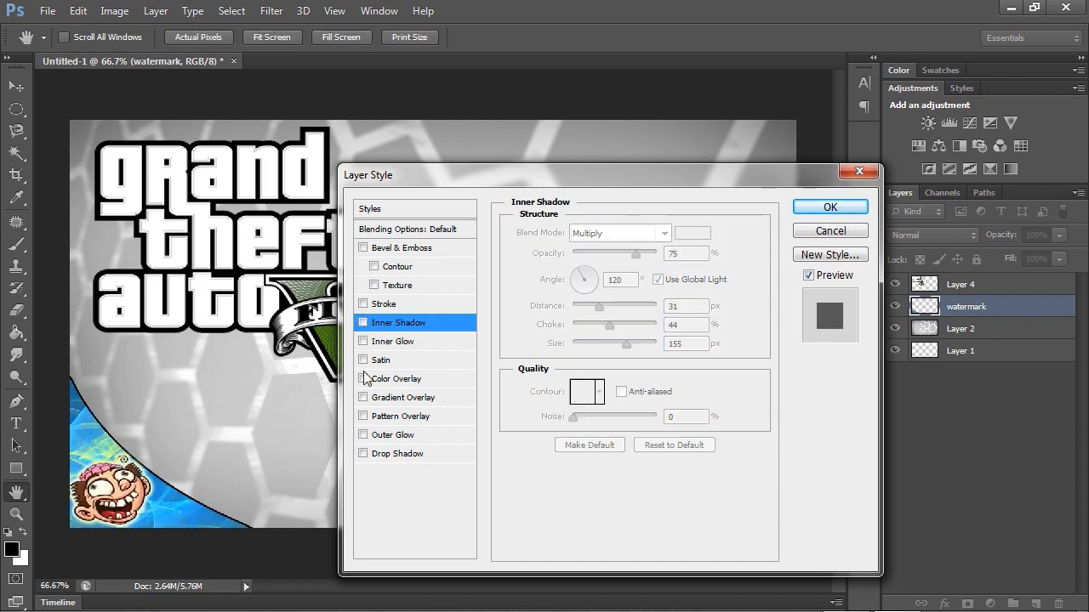
View Inner Glow, try and remove a Drop Shadow, then cancel the Layer Style dialog
{"action": "left_click", "coordinate": [373, 344]}
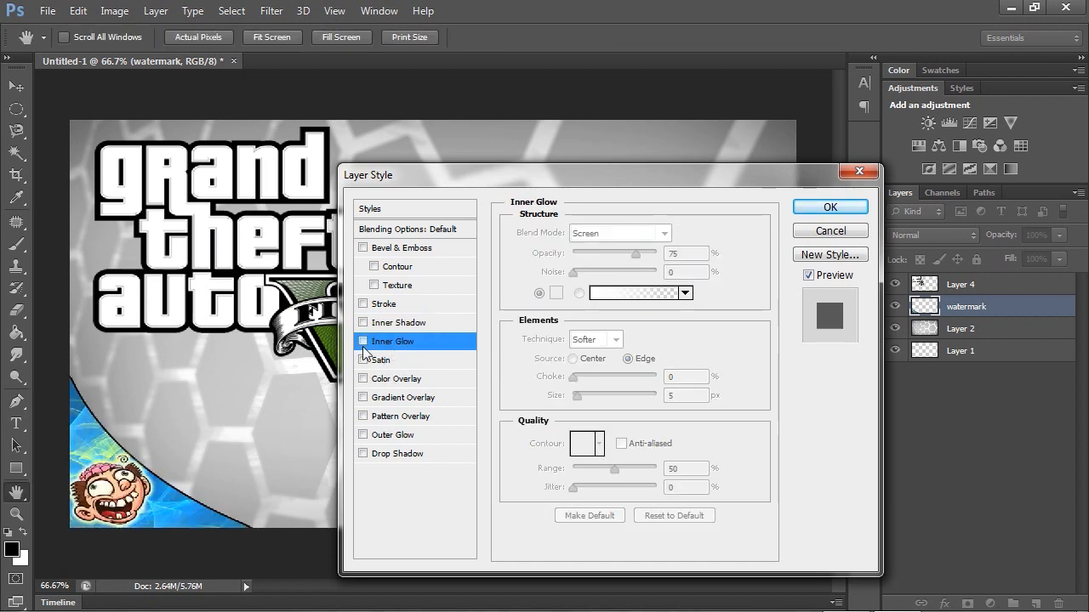
{"action": "left_click", "coordinate": [364, 453]}
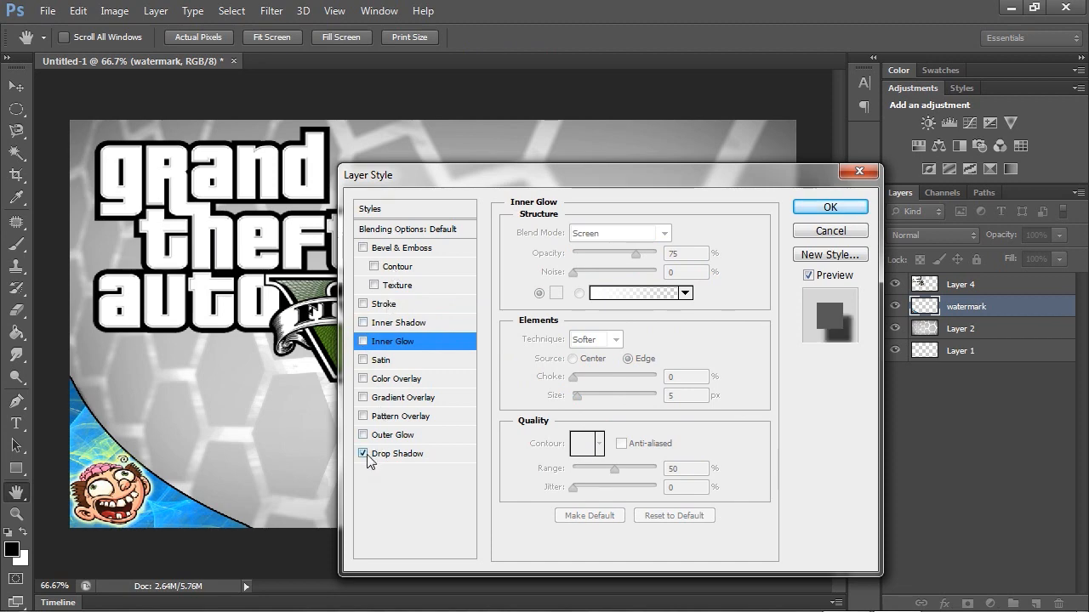
{"action": "left_click", "coordinate": [366, 455]}
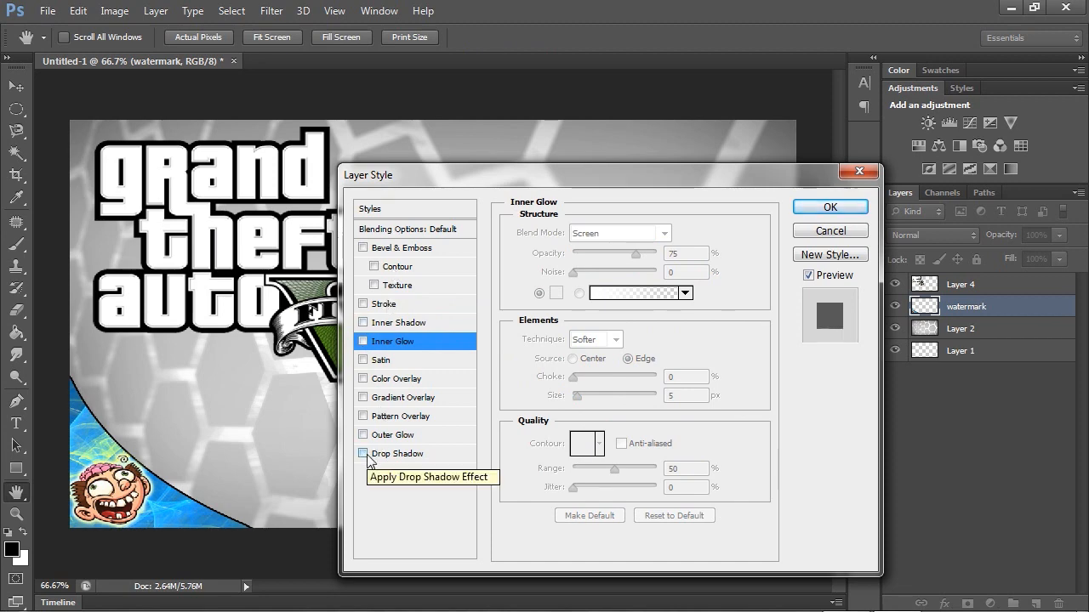
{"action": "left_click", "coordinate": [861, 233]}
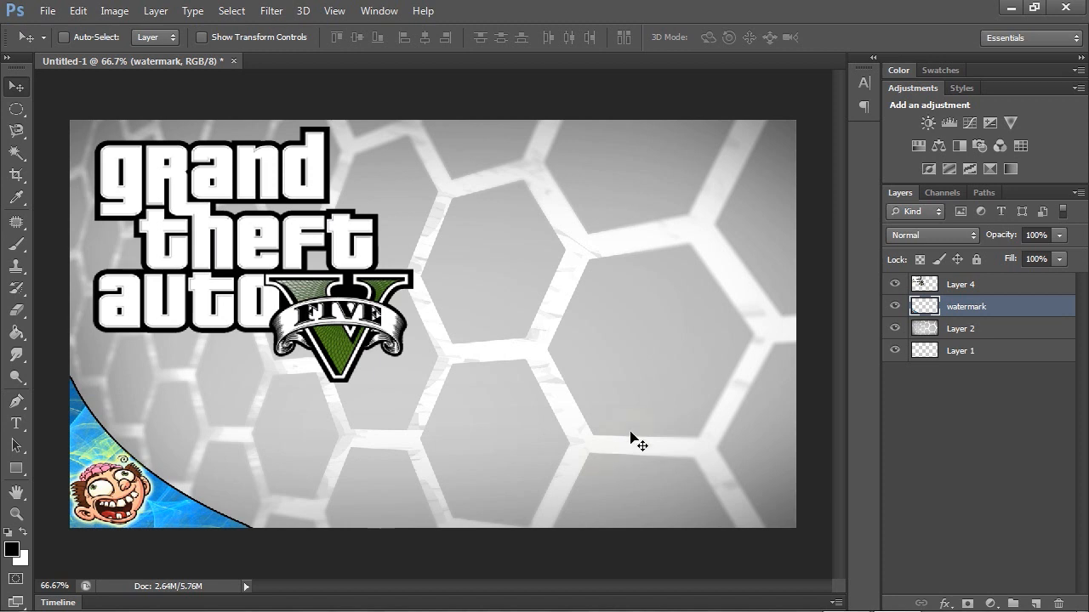
Make Layer 2 active and pick the Quick Selection Tool from the Magic Wand group
{"action": "left_click", "coordinate": [959, 331]}
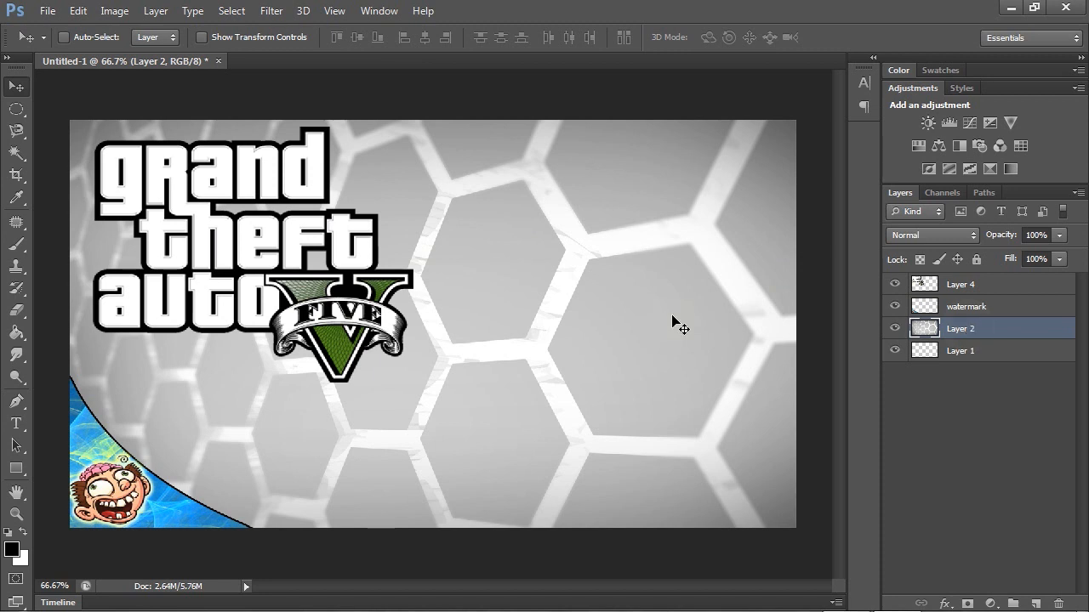
{"action": "left_click", "coordinate": [15, 159]}
{"action": "left_click", "coordinate": [93, 150]}
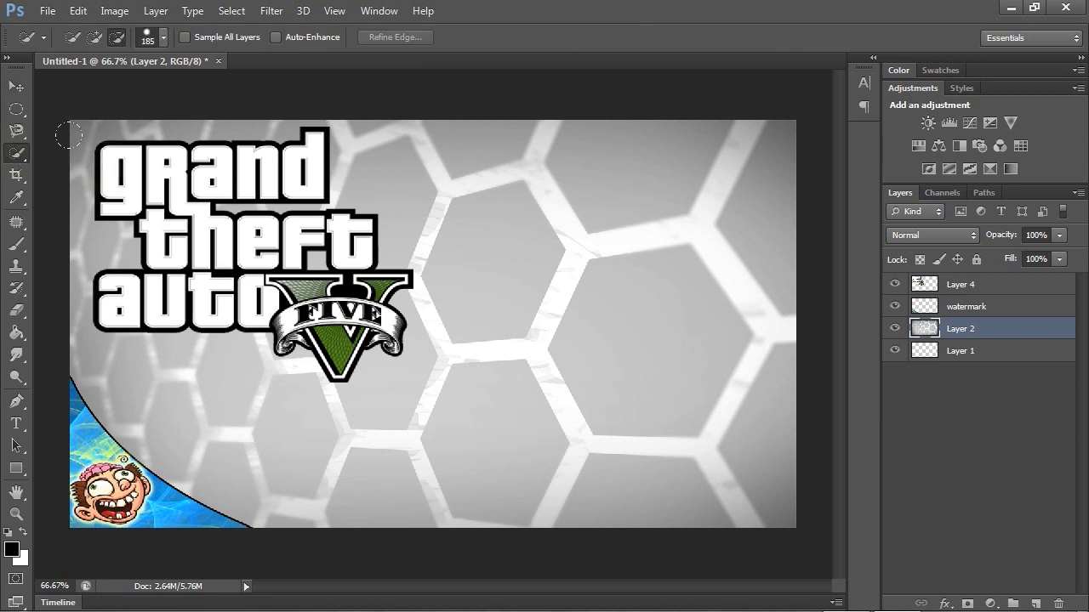
Switch to the Magic Wand Tool for selecting areas of similar colour
{"action": "left_click", "coordinate": [16, 155]}
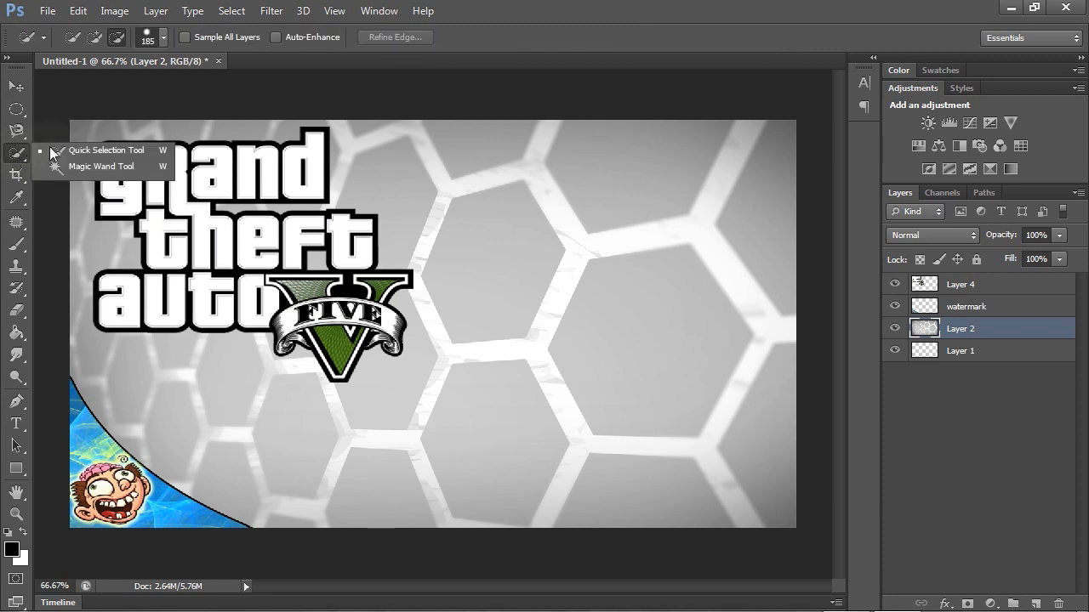
{"action": "left_click", "coordinate": [97, 167]}
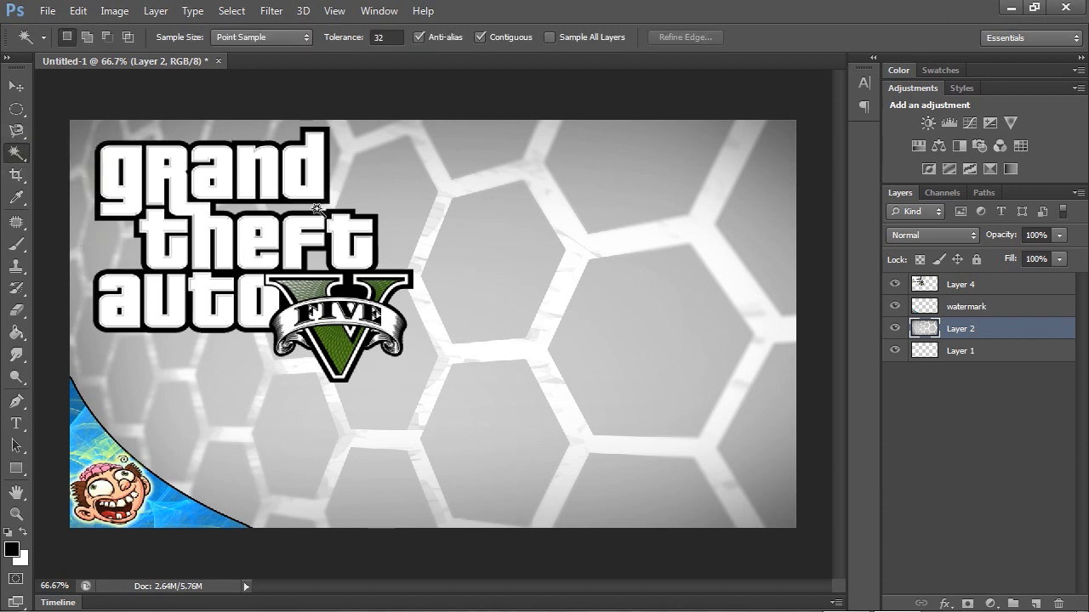
{"action": "left_click", "coordinate": [16, 86]}
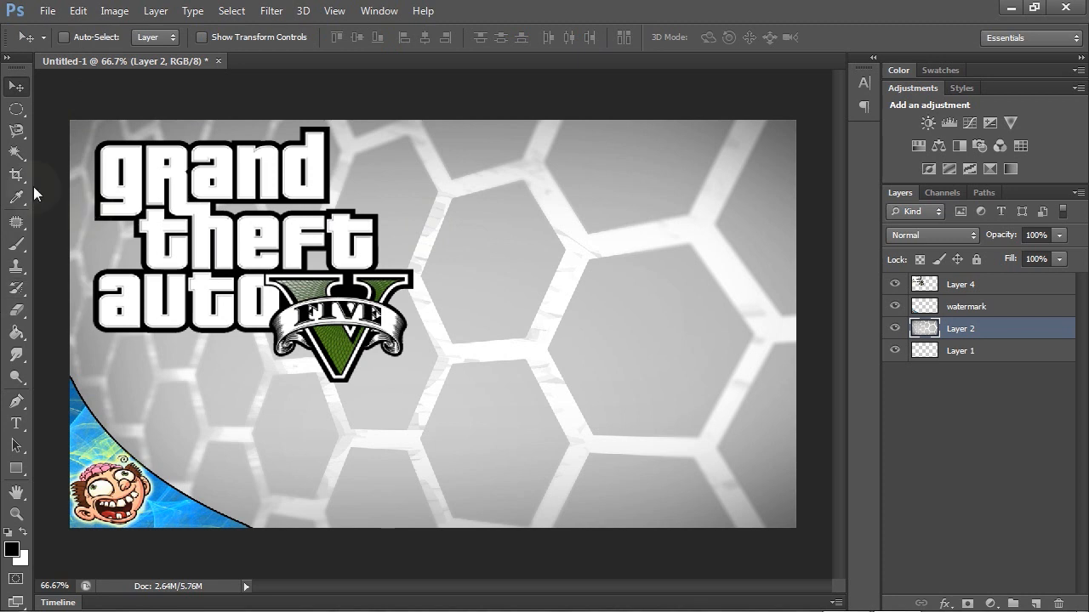
{"action": "left_click", "coordinate": [16, 152]}
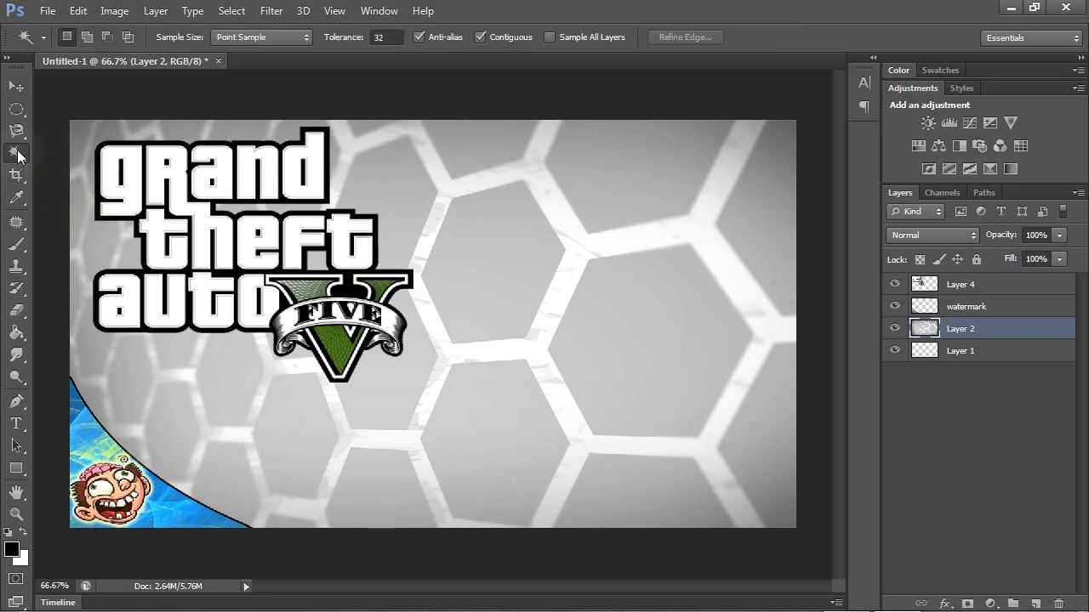
Delete the central grey hexagon and the larger one to its right, then deselect
{"action": "left_click", "coordinate": [510, 248]}
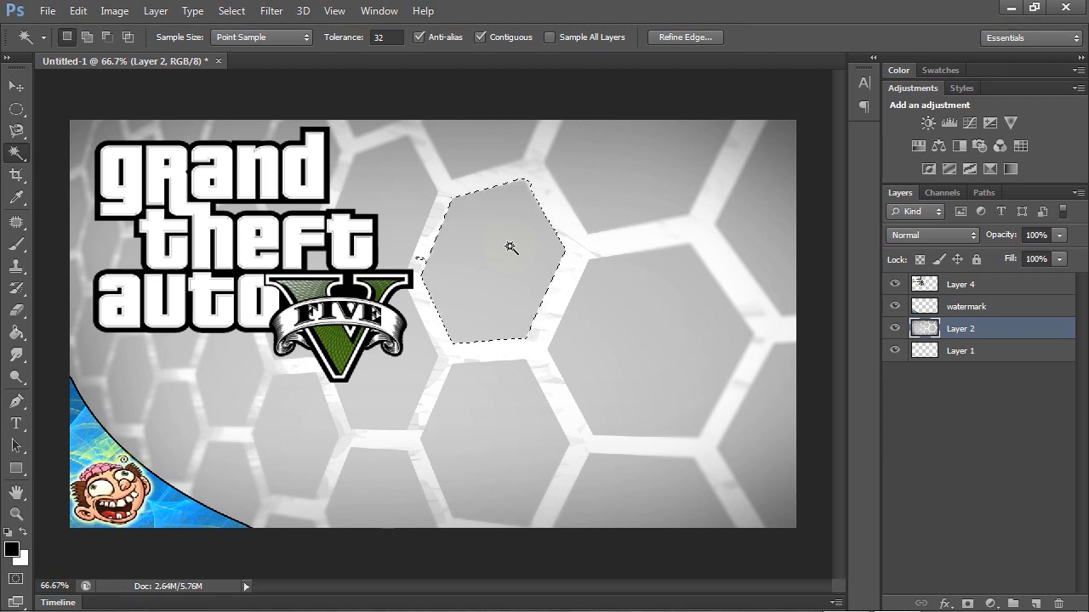
{"action": "key", "text": "Delete"}
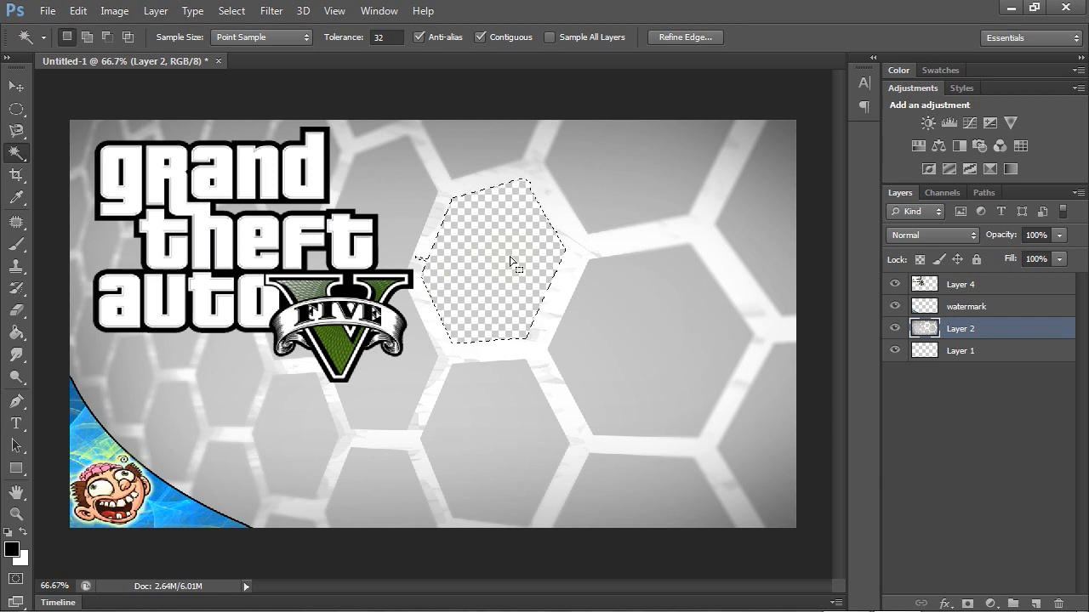
{"action": "left_click", "coordinate": [619, 304]}
{"action": "key", "text": "Delete"}
{"action": "key", "text": "ctrl+d"}
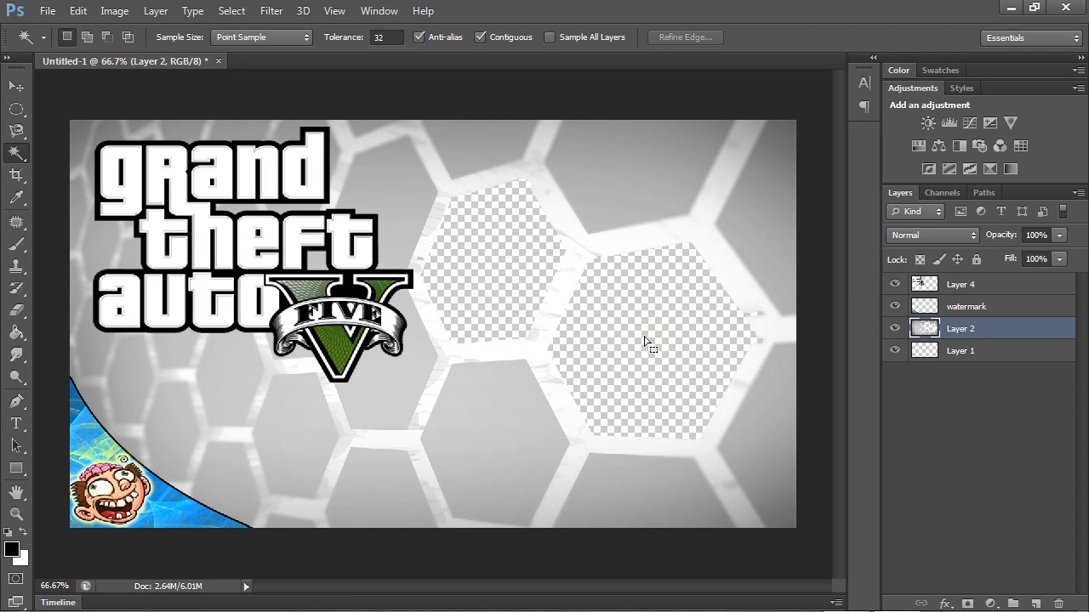
Move Layer 4 below Layer 2, shift the logo behind the holes, then select Layer 2
{"action": "left_click", "coordinate": [969, 285]}
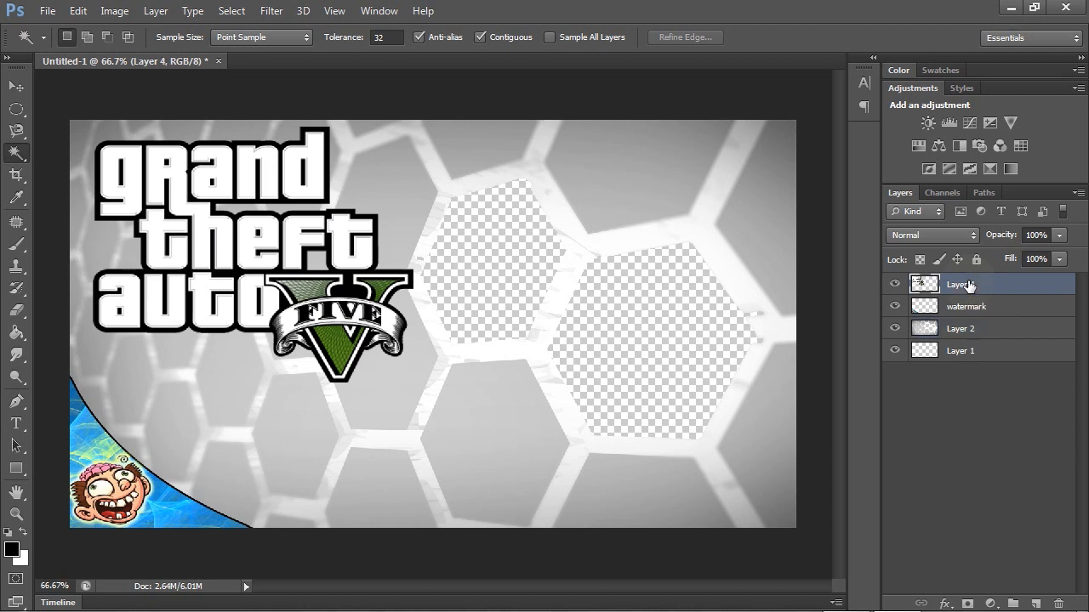
{"action": "left_click_drag", "start_coordinate": [969, 286], "coordinate": [976, 341]}
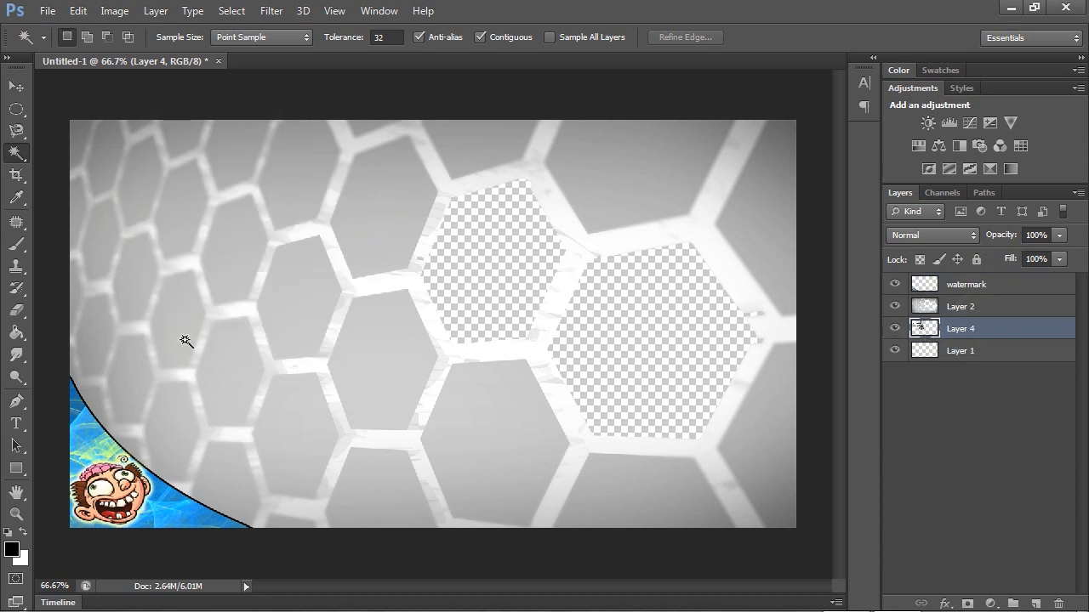
{"action": "left_click", "coordinate": [15, 86]}
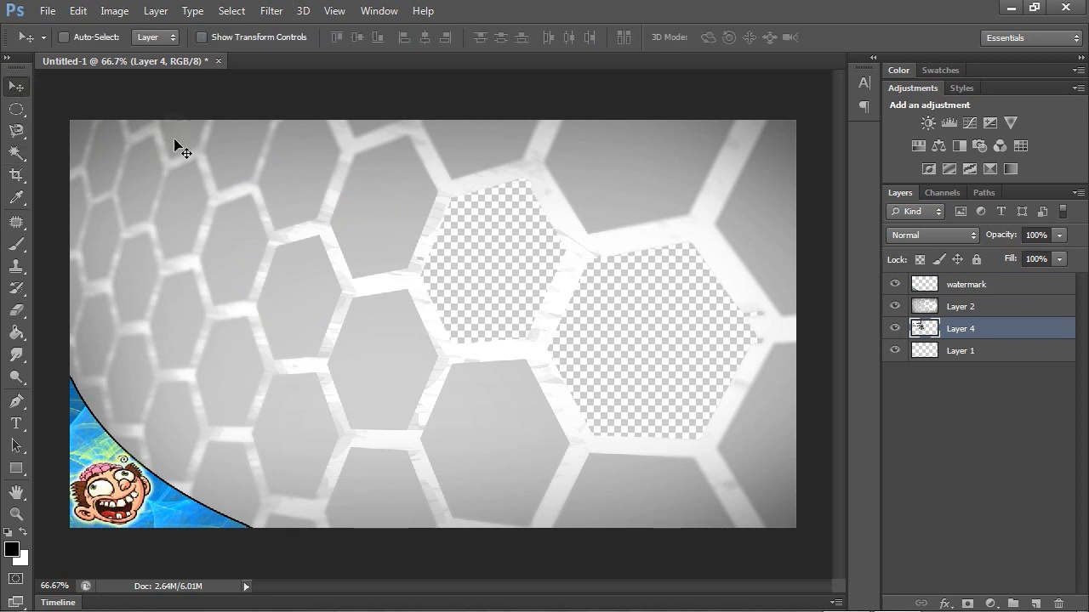
{"action": "left_click_drag", "start_coordinate": [195, 238], "coordinate": [521, 298]}
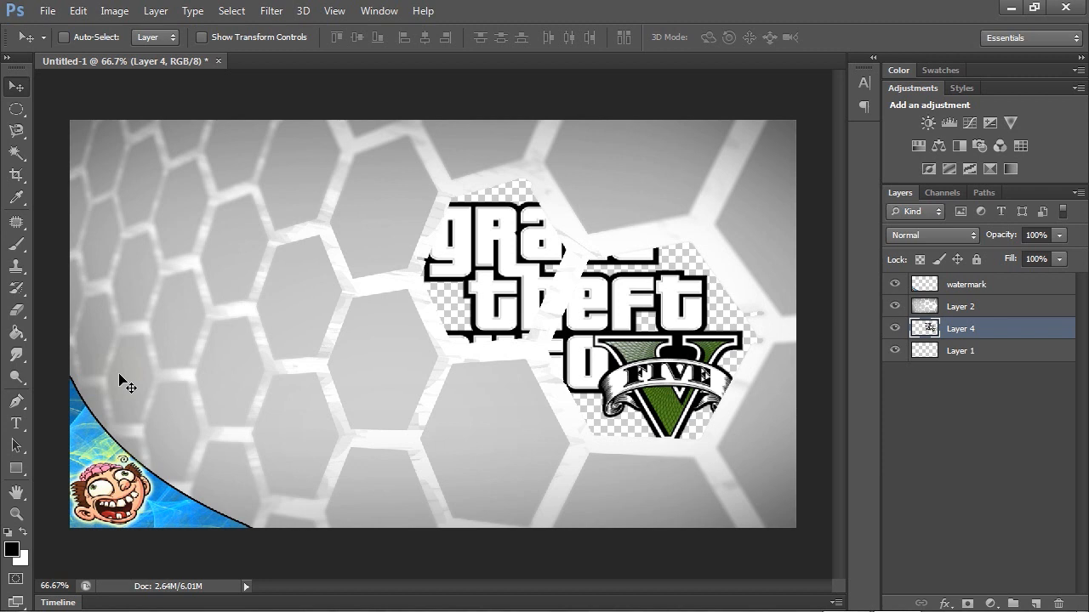
{"action": "left_click", "coordinate": [974, 308]}
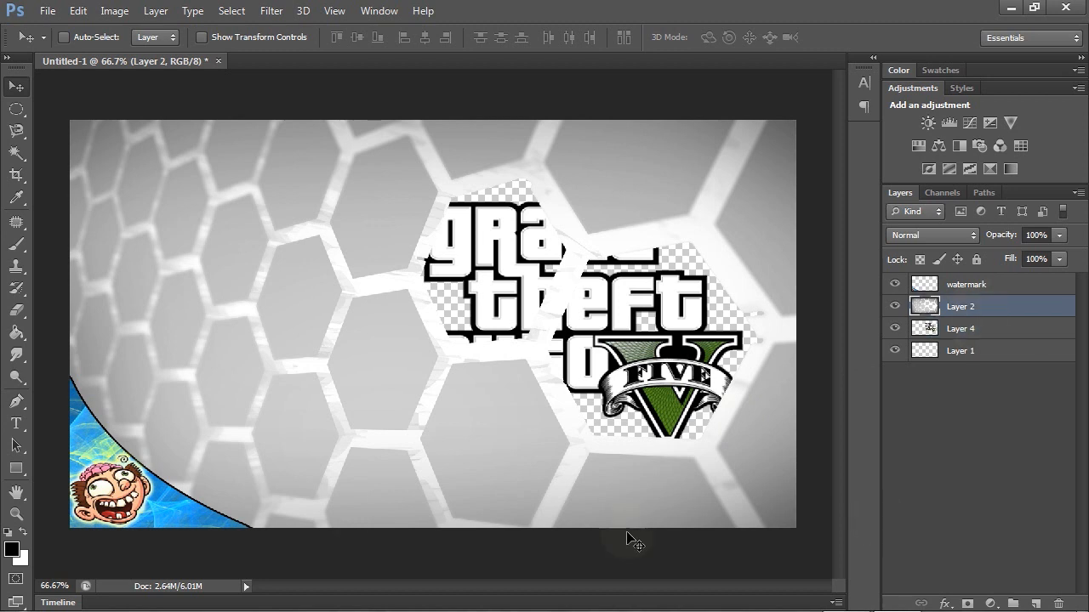
Type the channel name as a new text layer left of the logo
{"action": "left_click", "coordinate": [16, 424]}
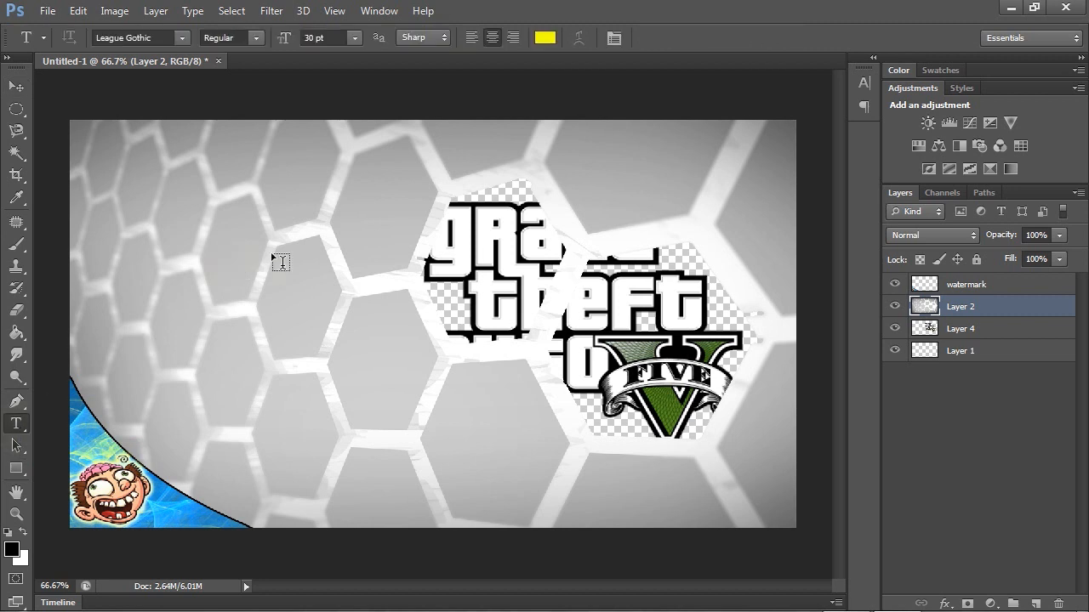
{"action": "left_click", "coordinate": [258, 303]}
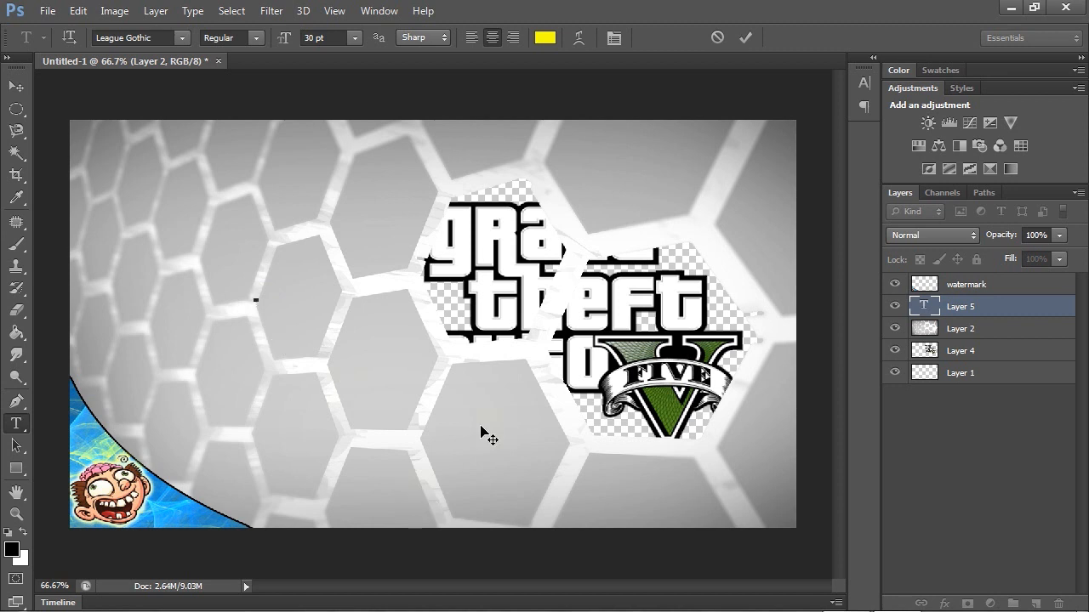
{"action": "type", "text": "ahmedwahid"}
Select the channel-name text and make it white in the Color Picker
{"action": "left_click", "coordinate": [547, 37]}
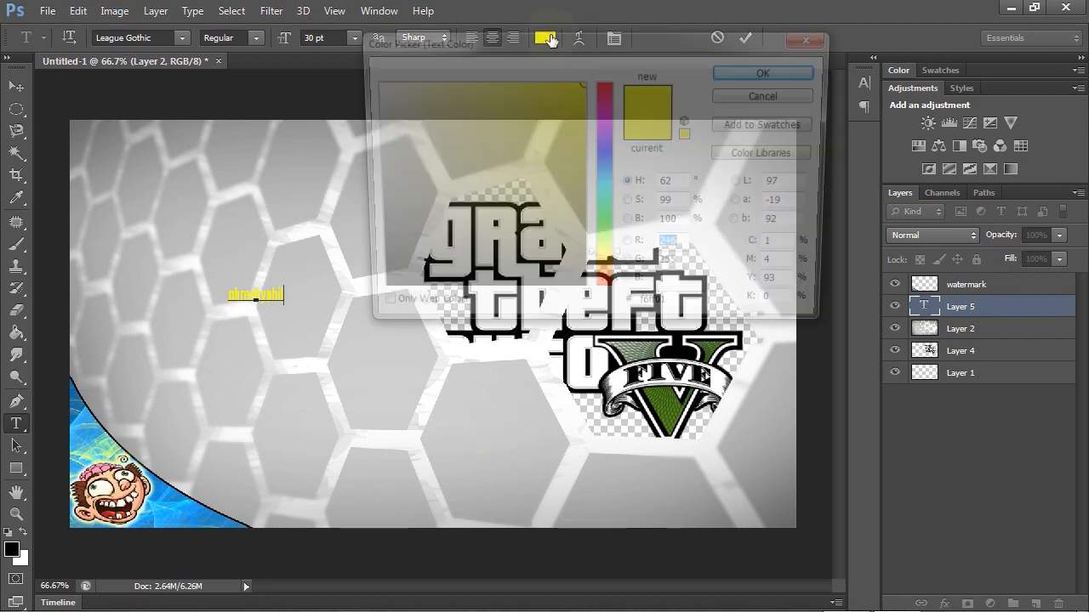
{"action": "left_click_drag", "start_coordinate": [446, 83], "coordinate": [368, 82]}
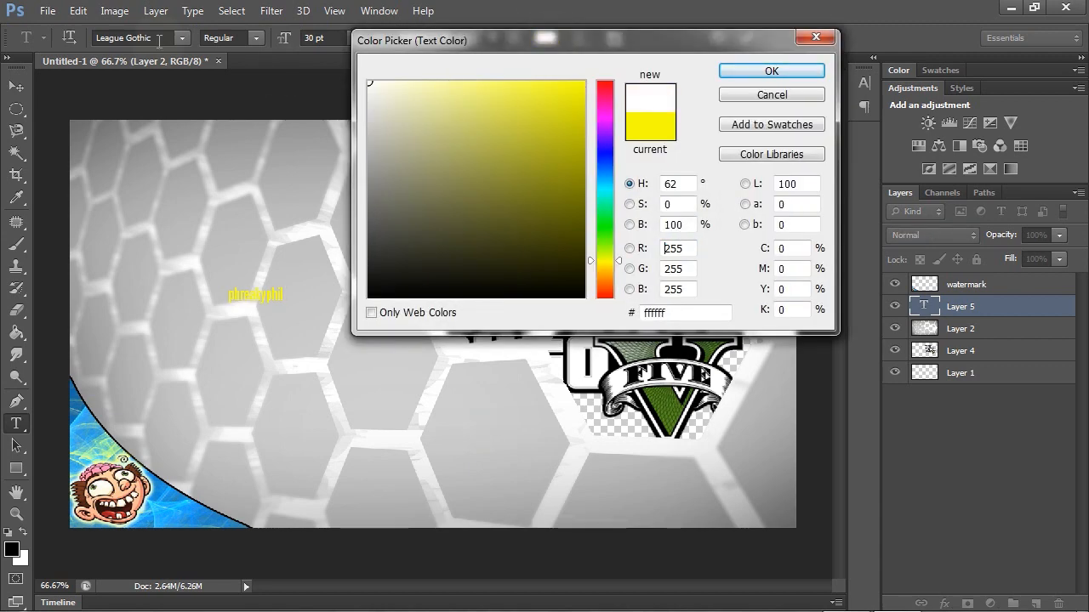
{"action": "left_click", "coordinate": [772, 71]}
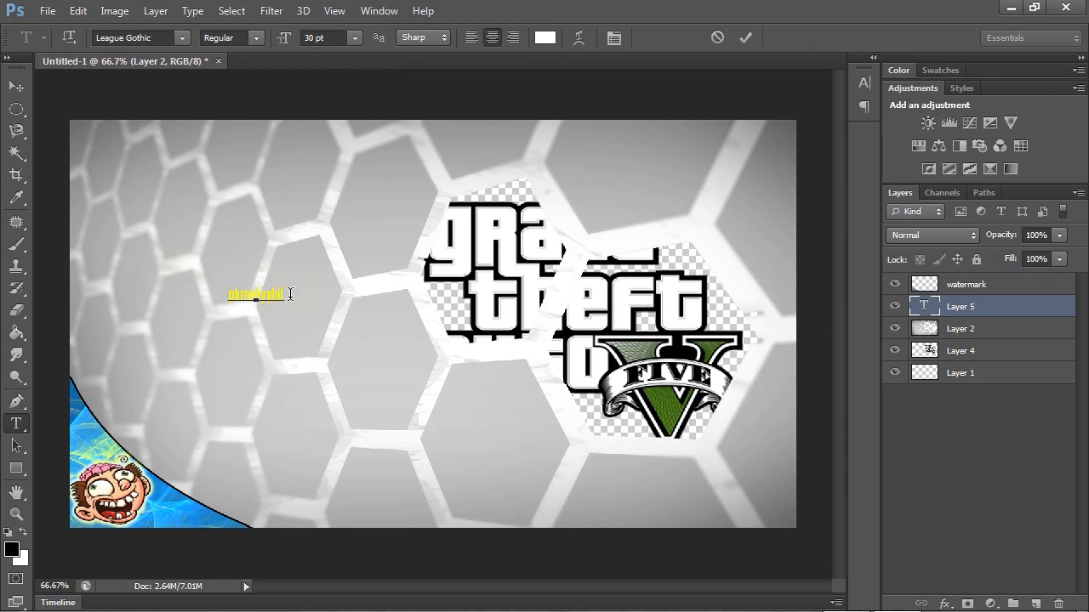
{"action": "left_click_drag", "start_coordinate": [290, 294], "coordinate": [97, 297]}
{"action": "left_click", "coordinate": [285, 287]}
{"action": "left_click_drag", "start_coordinate": [285, 287], "coordinate": [181, 297]}
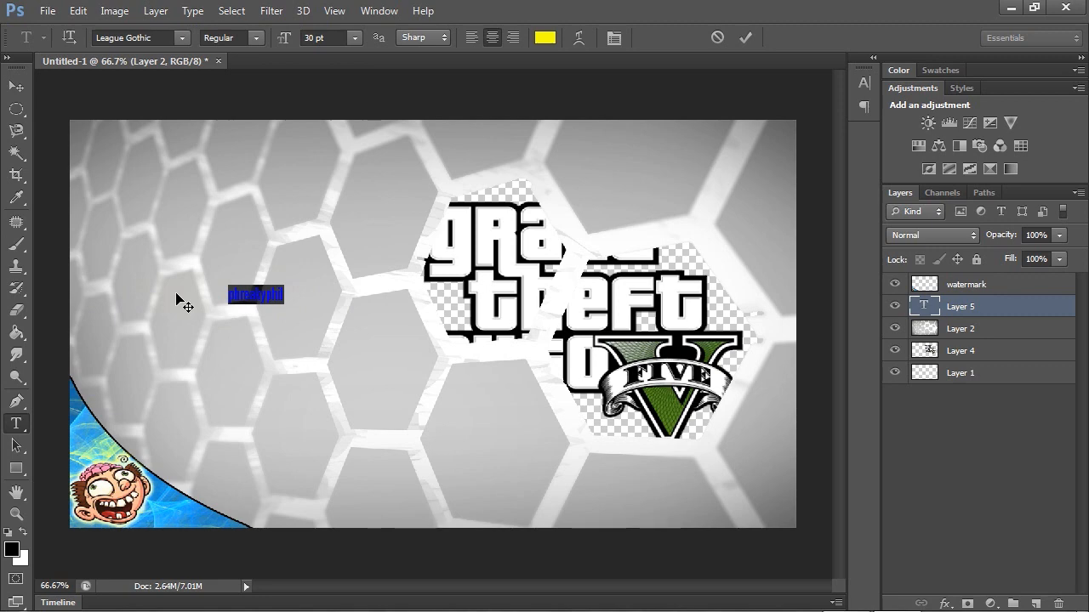
{"action": "left_click", "coordinate": [545, 39]}
{"action": "left_click_drag", "start_coordinate": [418, 112], "coordinate": [368, 82]}
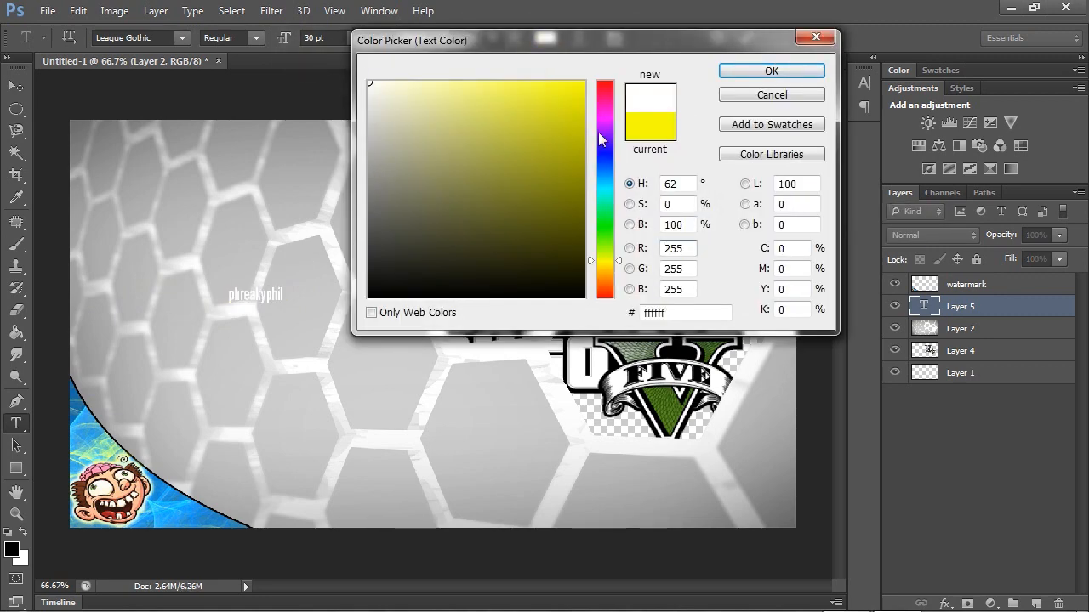
{"action": "left_click", "coordinate": [772, 69]}
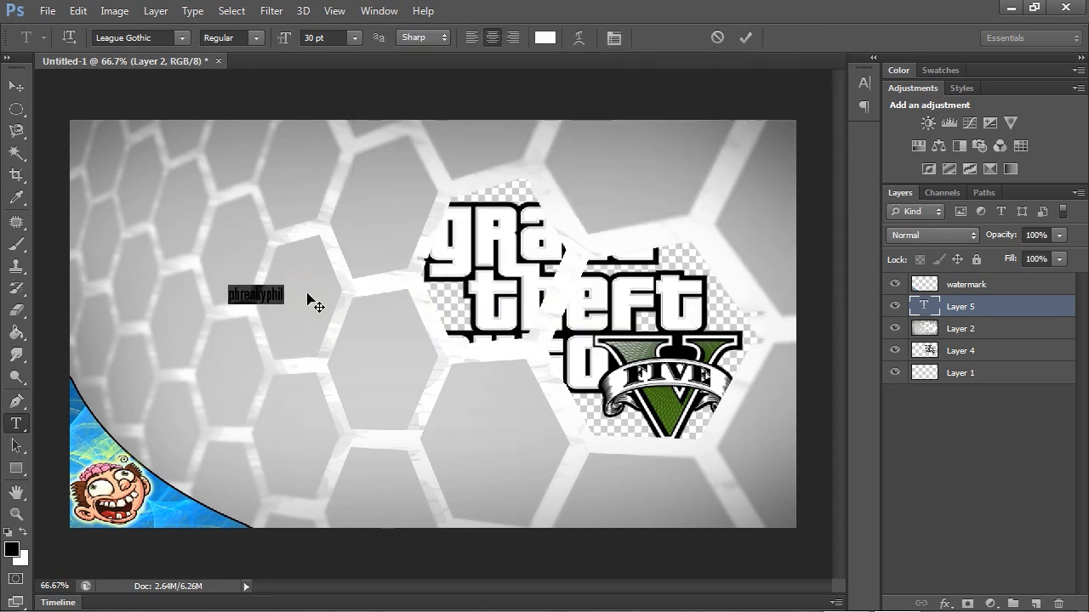
{"action": "left_click", "coordinate": [245, 295]}
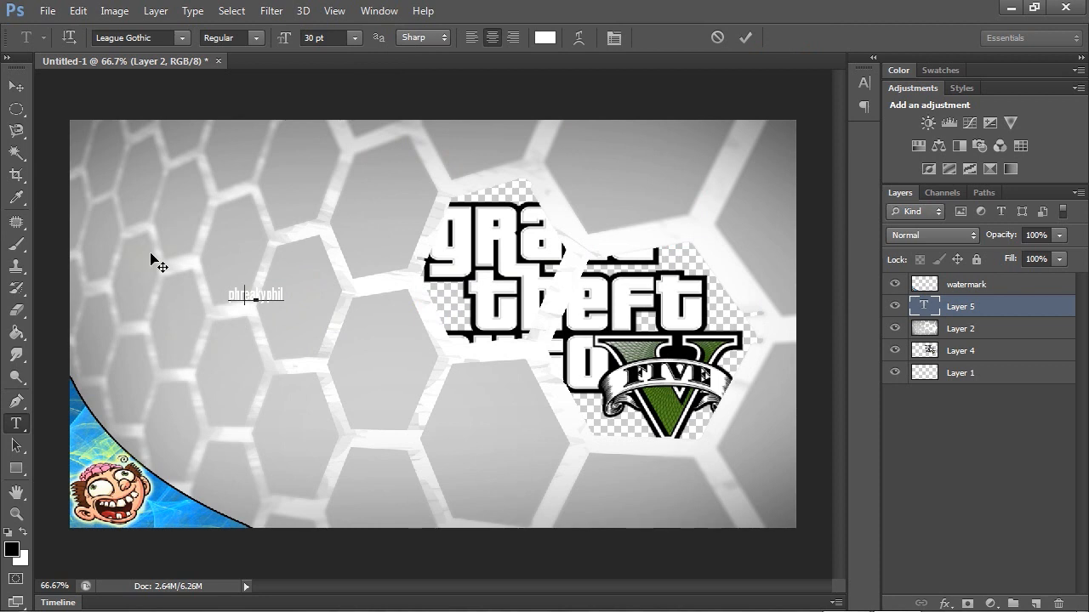
Shift the text slightly right and down and set it in the Plane Crash font
{"action": "left_click_drag", "start_coordinate": [304, 299], "coordinate": [328, 314]}
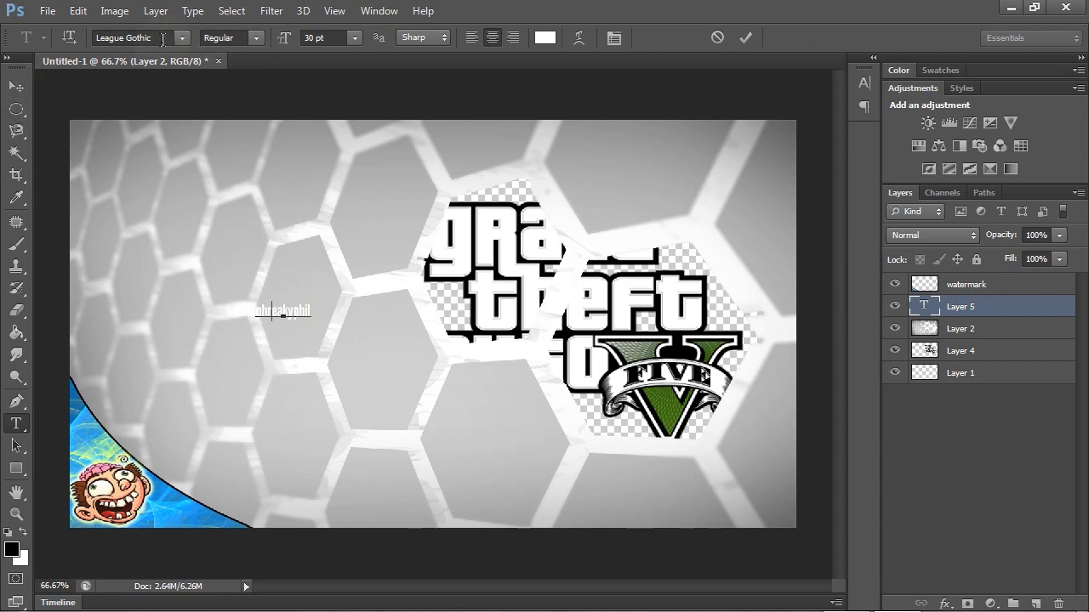
{"action": "double_click", "coordinate": [302, 312]}
{"action": "left_click", "coordinate": [182, 38]}
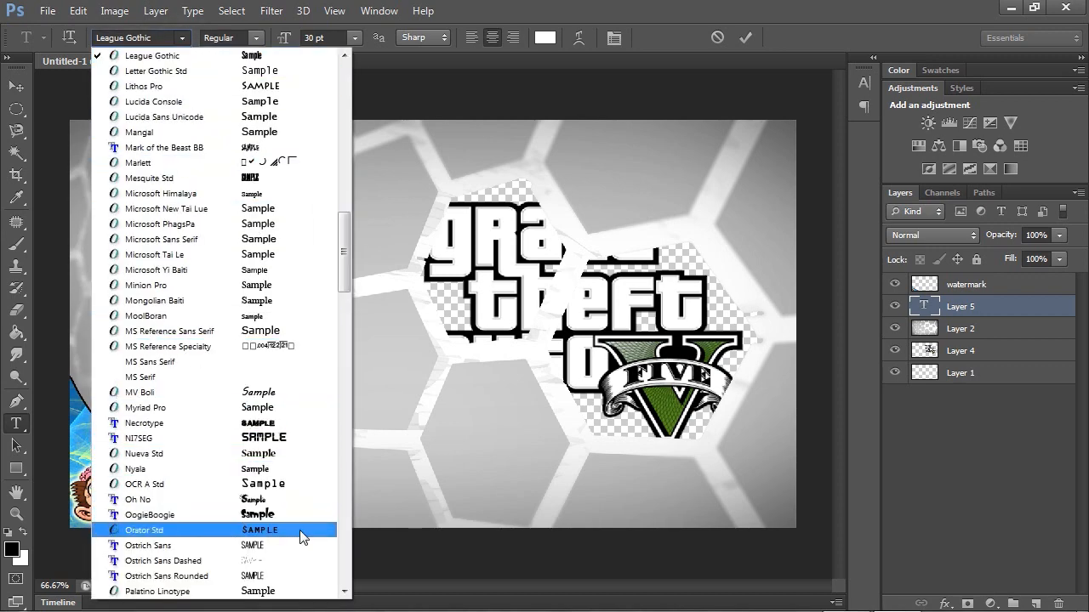
{"action": "scroll", "coordinate": [296, 542], "scroll_direction": "down", "scroll_amount": 7}
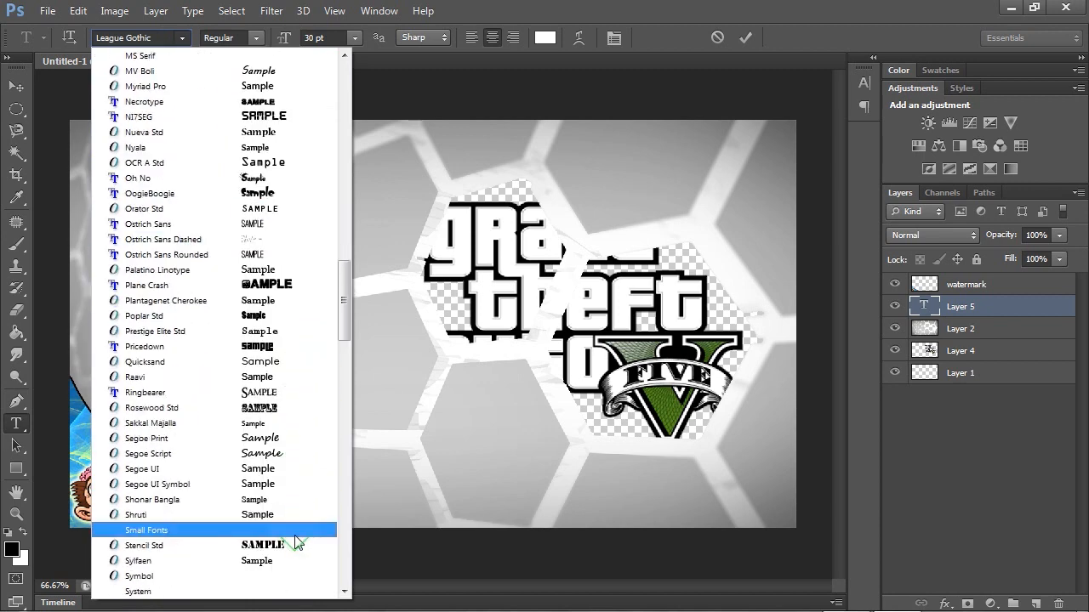
{"action": "left_click", "coordinate": [289, 286]}
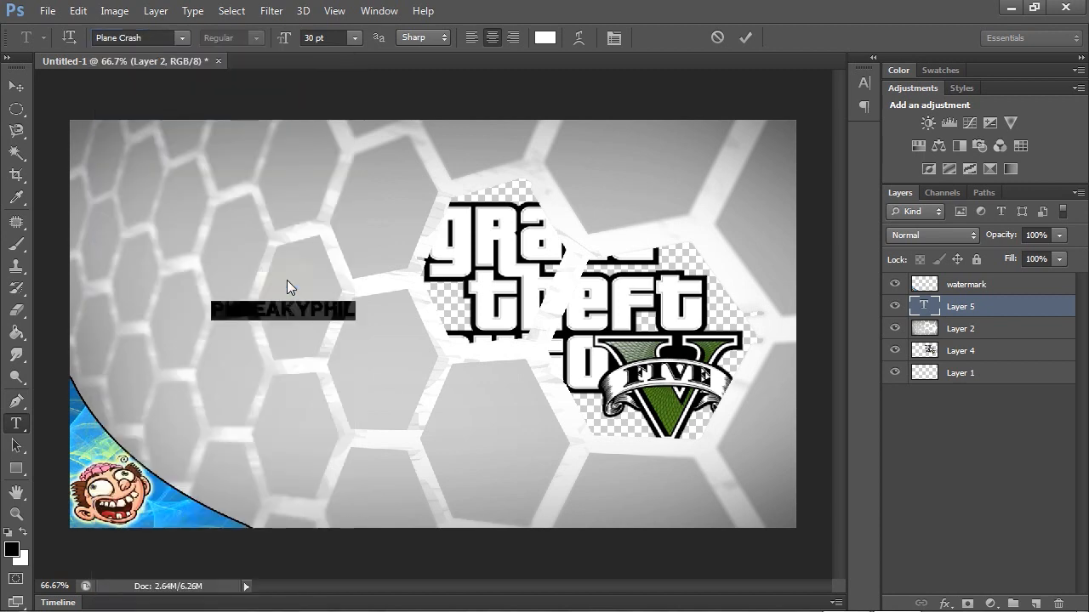
{"action": "left_click", "coordinate": [25, 96]}
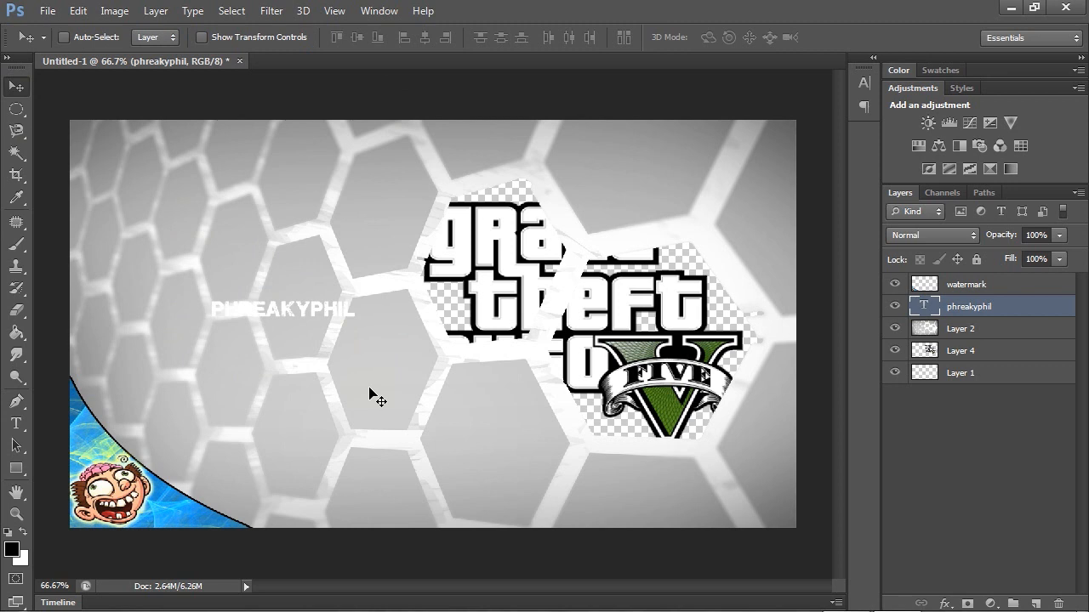
Free-transform the channel-name text: enlarge it, rotate to about -29.45°, narrow it, place it upper-left
{"action": "key", "text": "ctrl+t"}
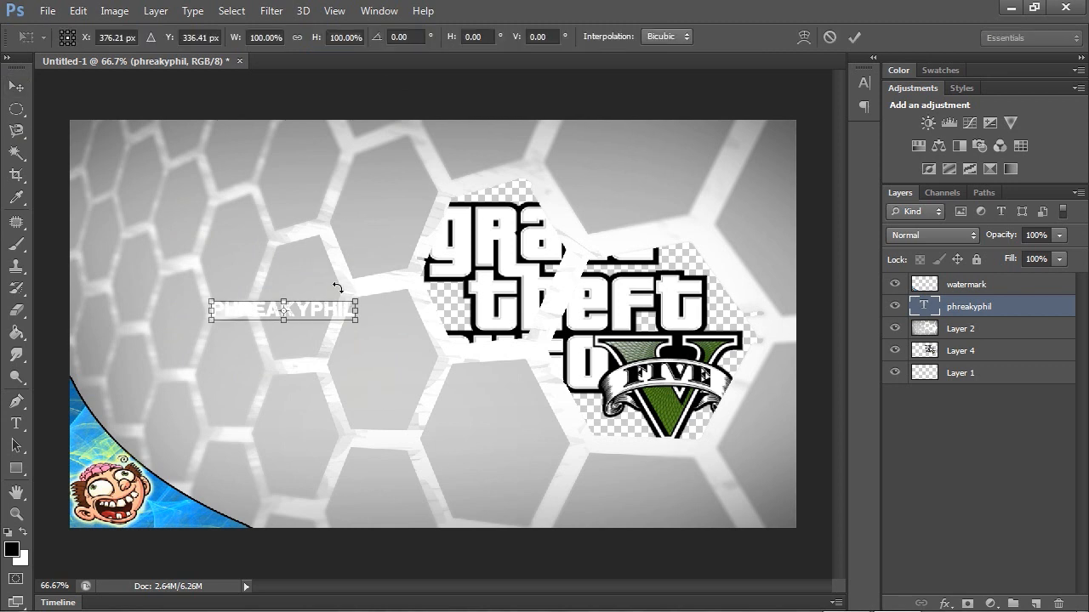
{"action": "left_click_drag", "start_coordinate": [355, 303], "coordinate": [650, 218]}
{"action": "left_click_drag", "start_coordinate": [583, 287], "coordinate": [485, 342]}
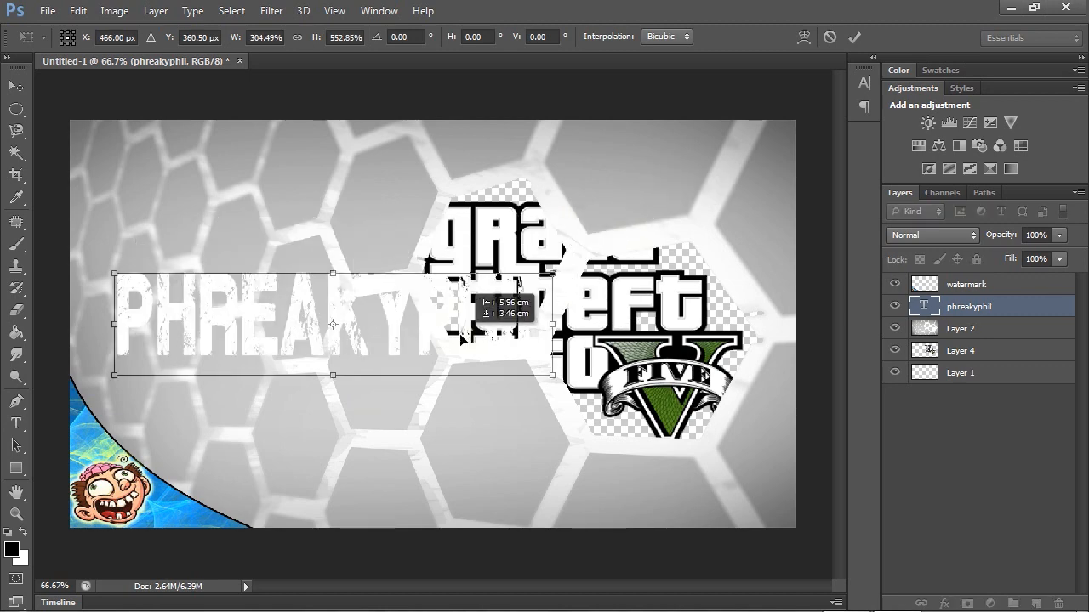
{"action": "left_click_drag", "start_coordinate": [570, 316], "coordinate": [518, 197]}
{"action": "left_click_drag", "start_coordinate": [379, 324], "coordinate": [376, 289]}
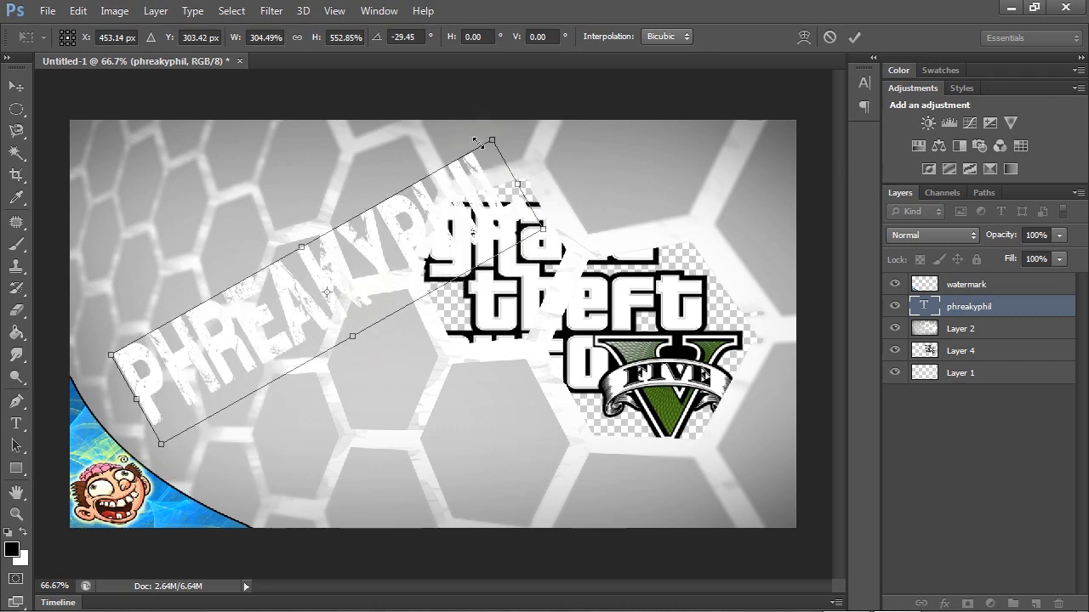
{"action": "left_click_drag", "start_coordinate": [481, 142], "coordinate": [363, 227]}
{"action": "left_click_drag", "start_coordinate": [340, 294], "coordinate": [311, 235]}
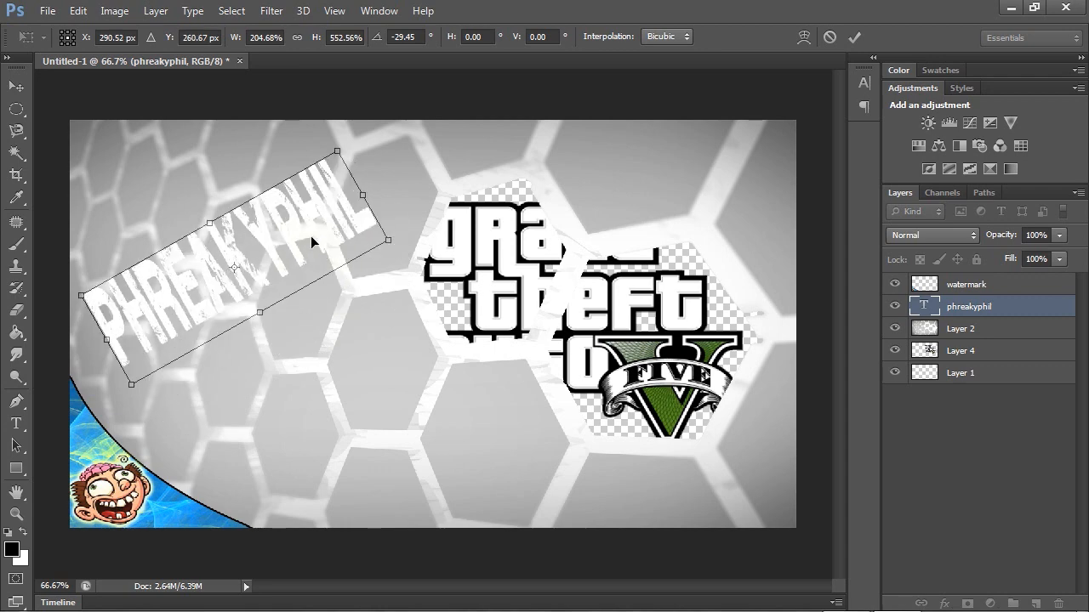
{"action": "left_click", "coordinate": [16, 86]}
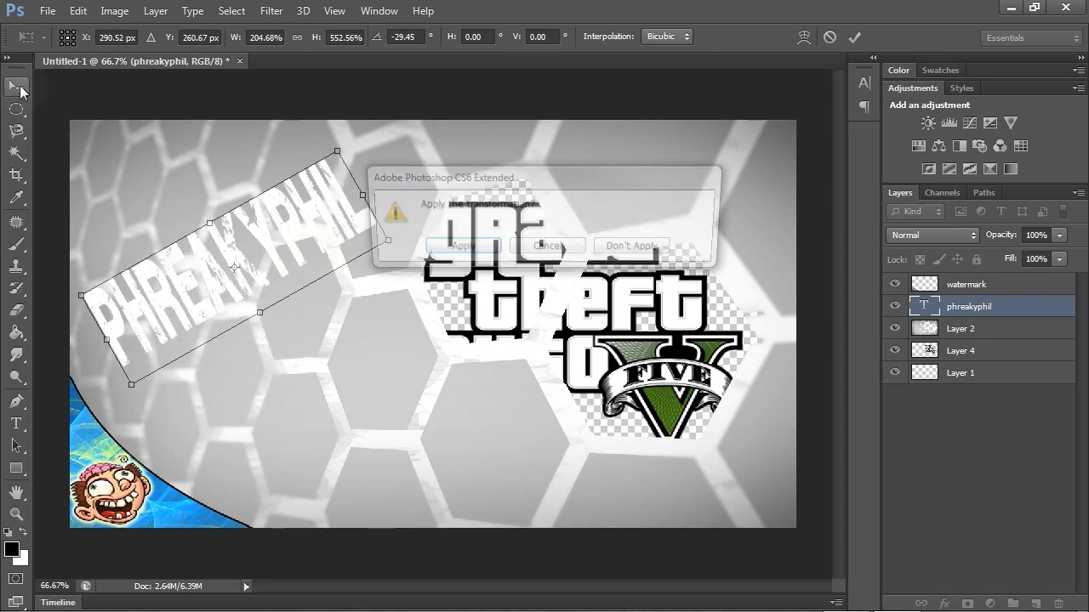
{"action": "left_click", "coordinate": [449, 248]}
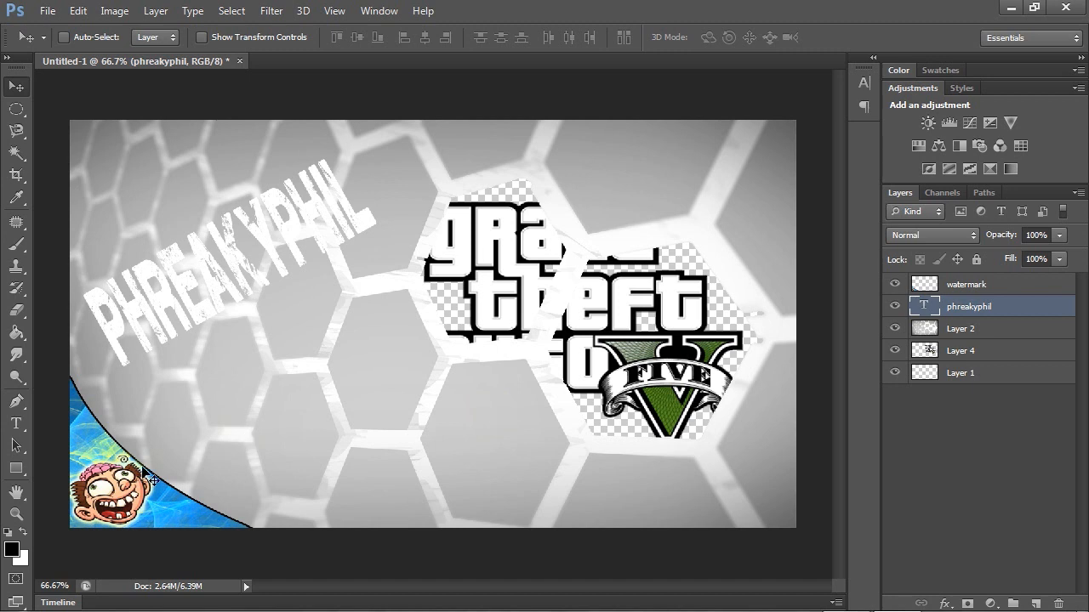
Select the channel-name text and shift its colour toward red
{"action": "left_click", "coordinate": [23, 424]}
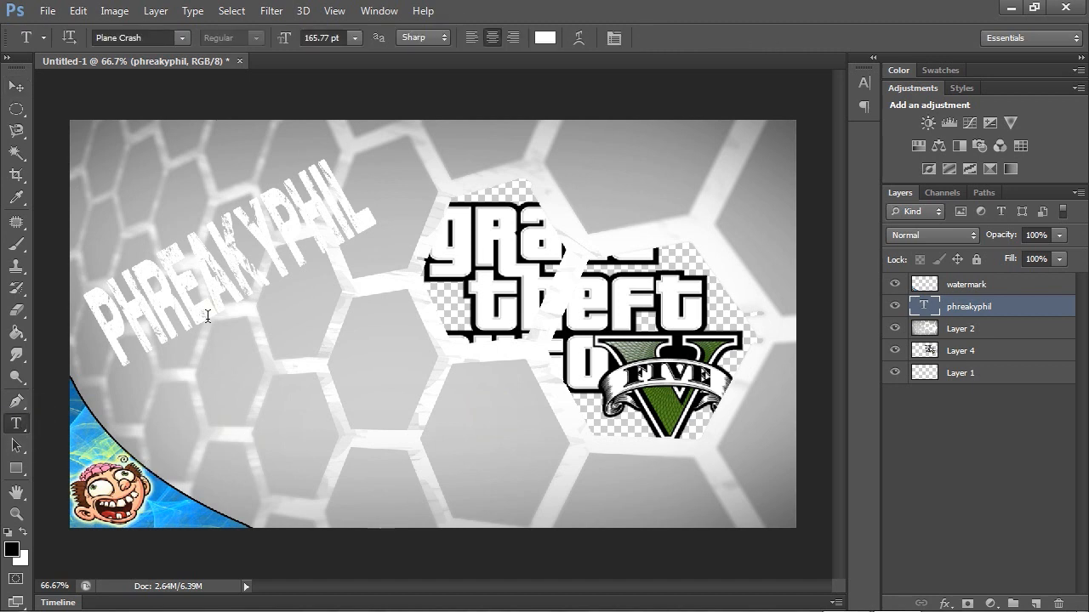
{"action": "left_click", "coordinate": [350, 202]}
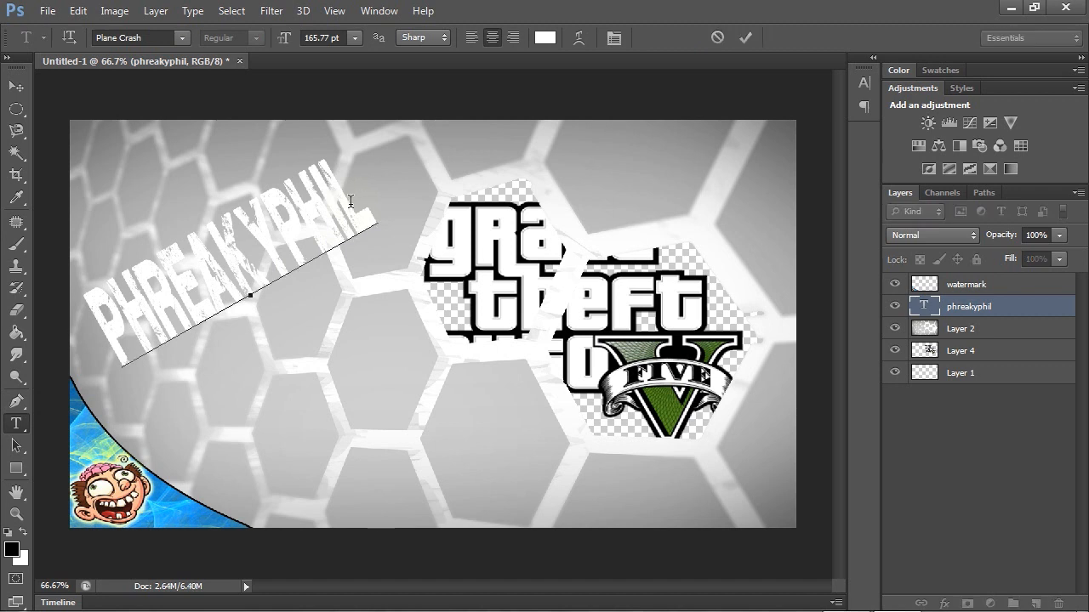
{"action": "left_click_drag", "start_coordinate": [370, 202], "coordinate": [102, 325]}
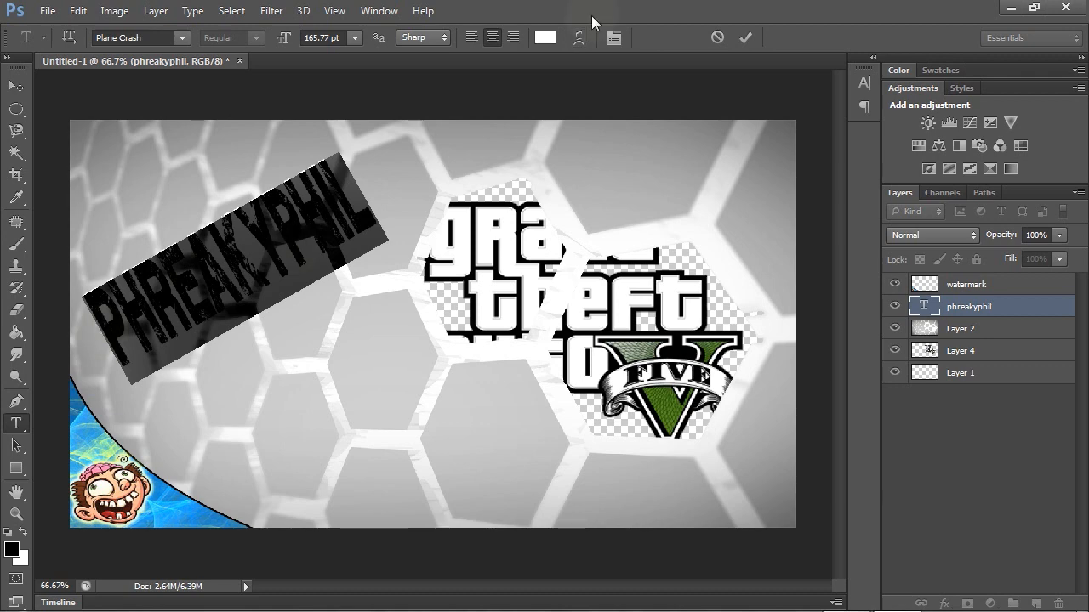
{"action": "left_click", "coordinate": [543, 36]}
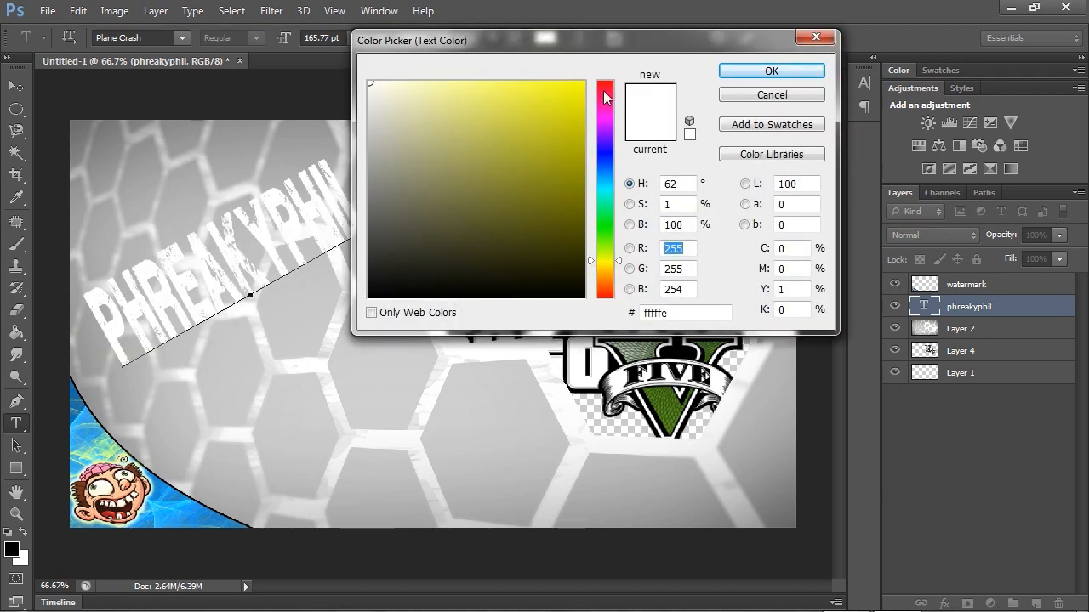
{"action": "left_click_drag", "start_coordinate": [604, 90], "coordinate": [604, 81]}
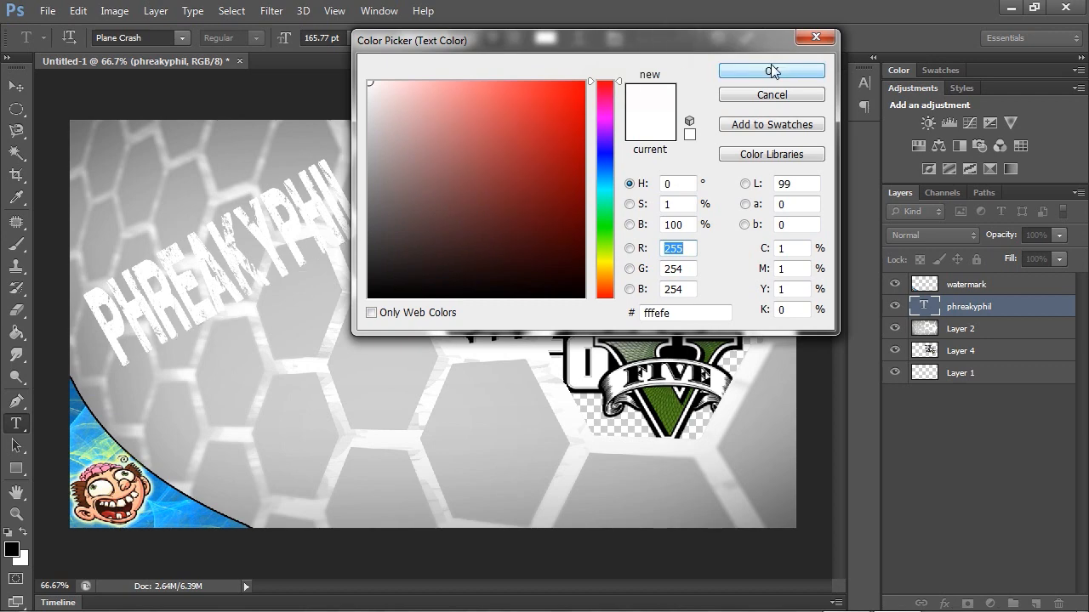
{"action": "left_click", "coordinate": [772, 72]}
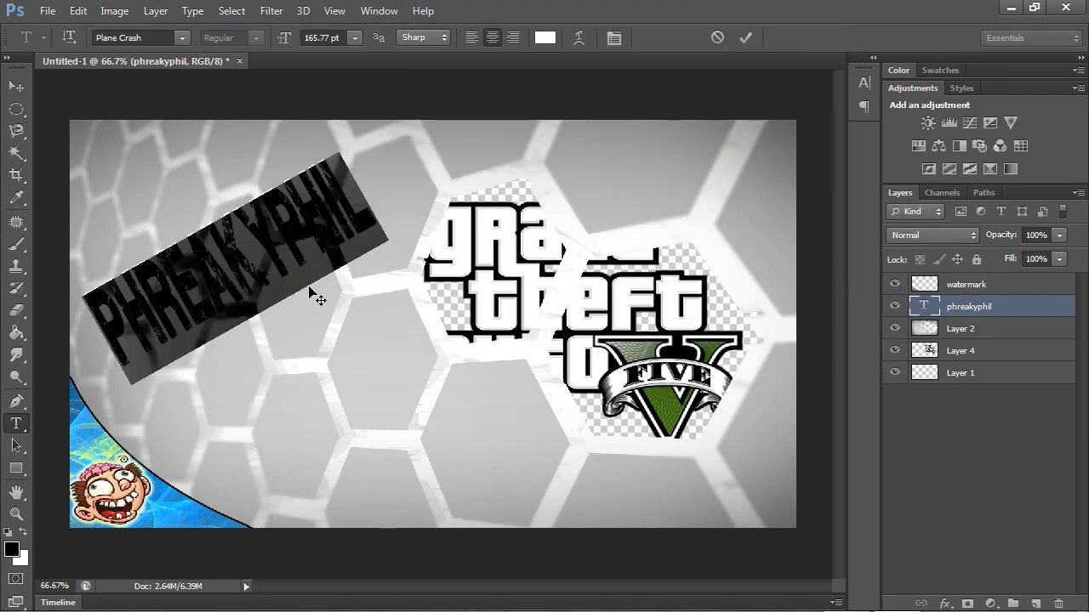
{"action": "left_click", "coordinate": [376, 219]}
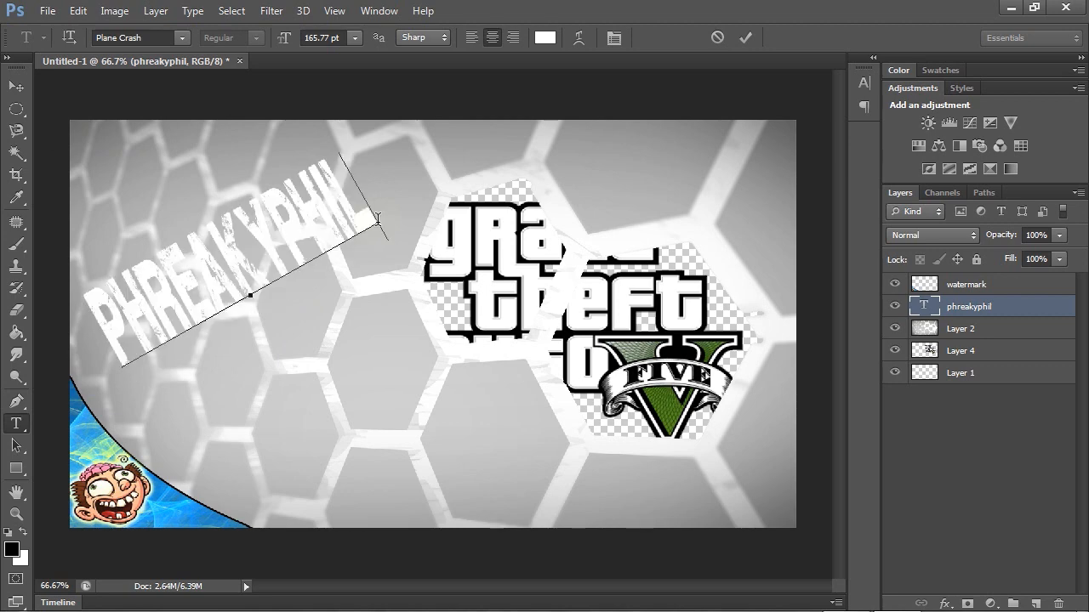
Reselect all the text, set it to pure red ff0000, and commit the edit
{"action": "key", "text": "ctrl+a"}
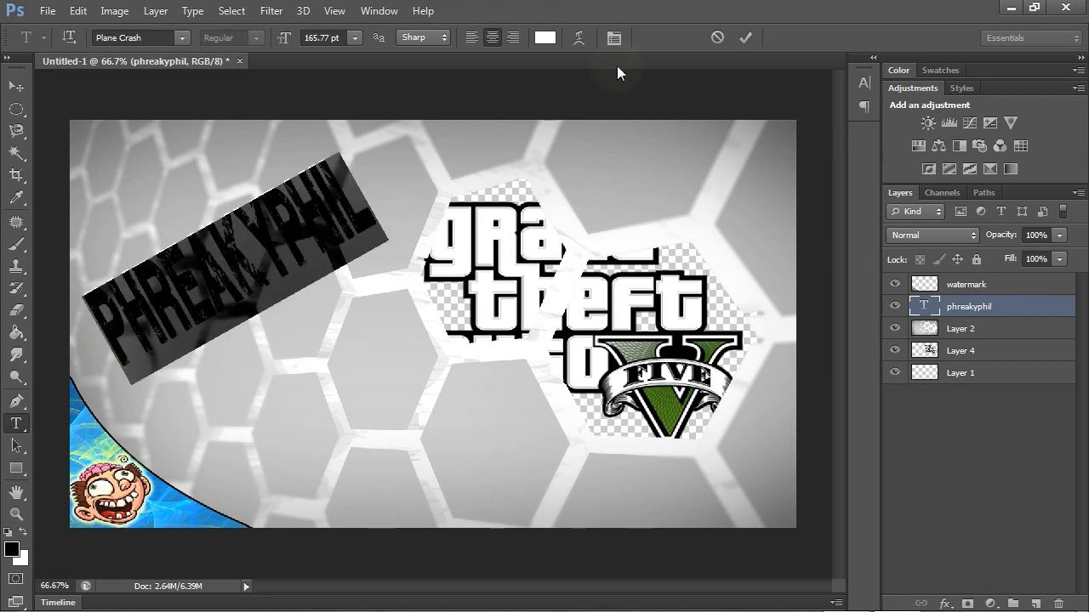
{"action": "left_click", "coordinate": [545, 38]}
{"action": "left_click_drag", "start_coordinate": [601, 99], "coordinate": [639, 56]}
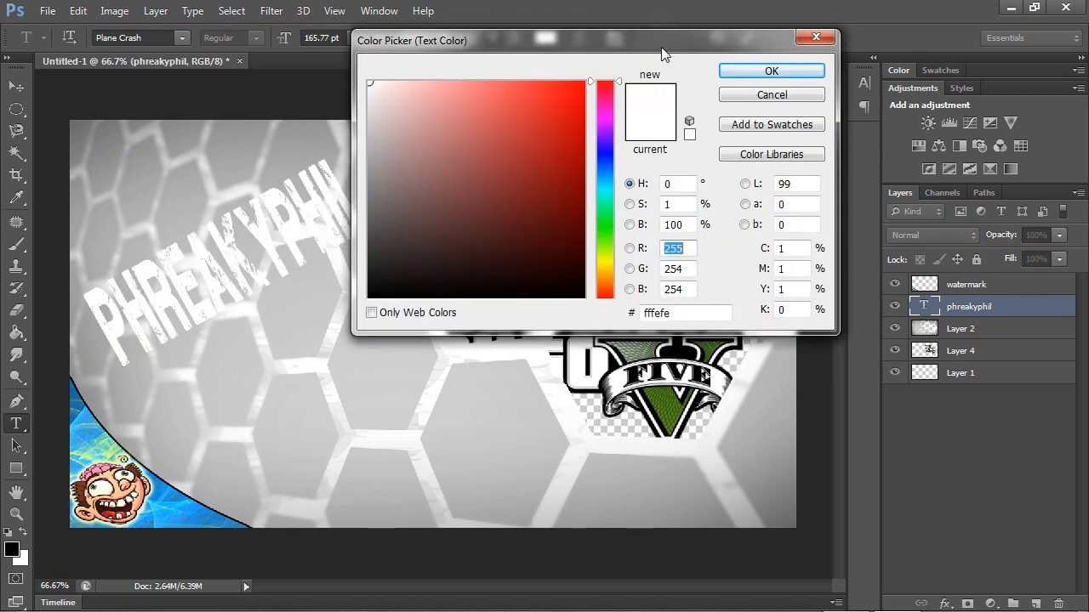
{"action": "left_click_drag", "start_coordinate": [573, 97], "coordinate": [590, 77]}
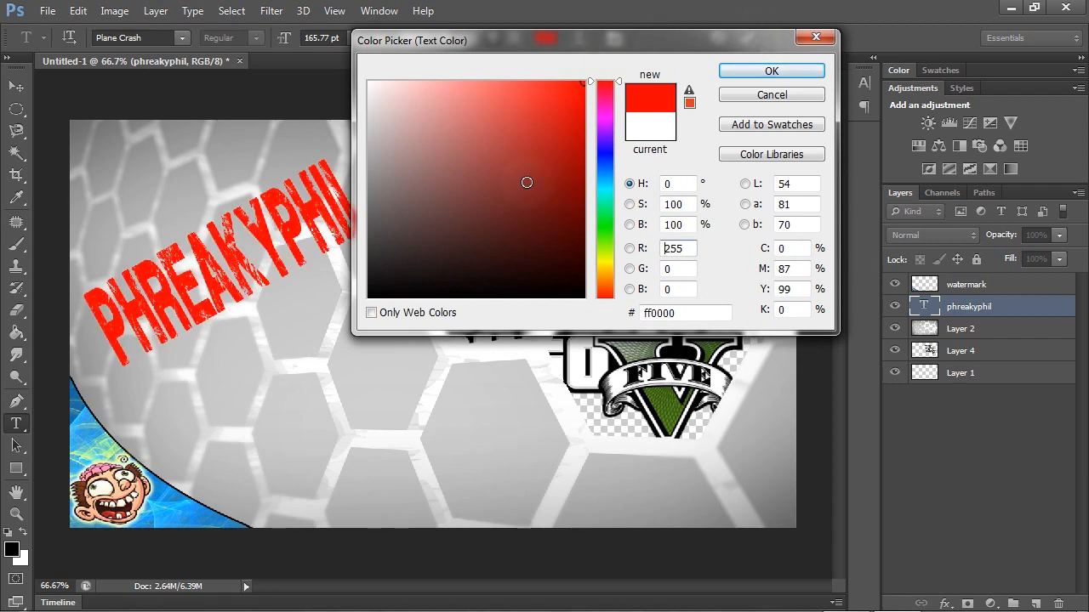
{"action": "left_click", "coordinate": [770, 72]}
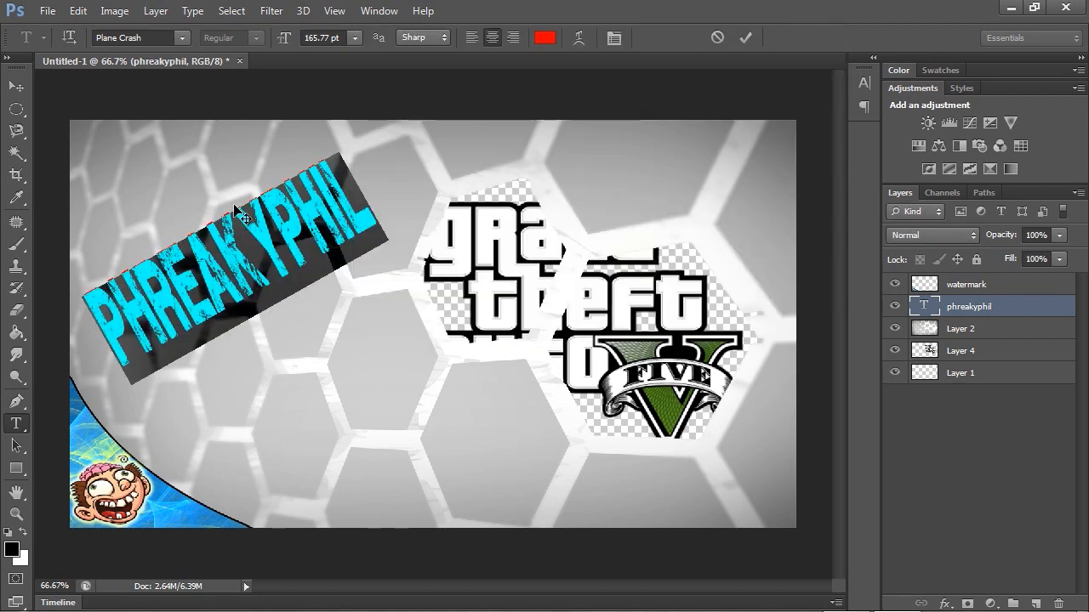
{"action": "left_click", "coordinate": [365, 200]}
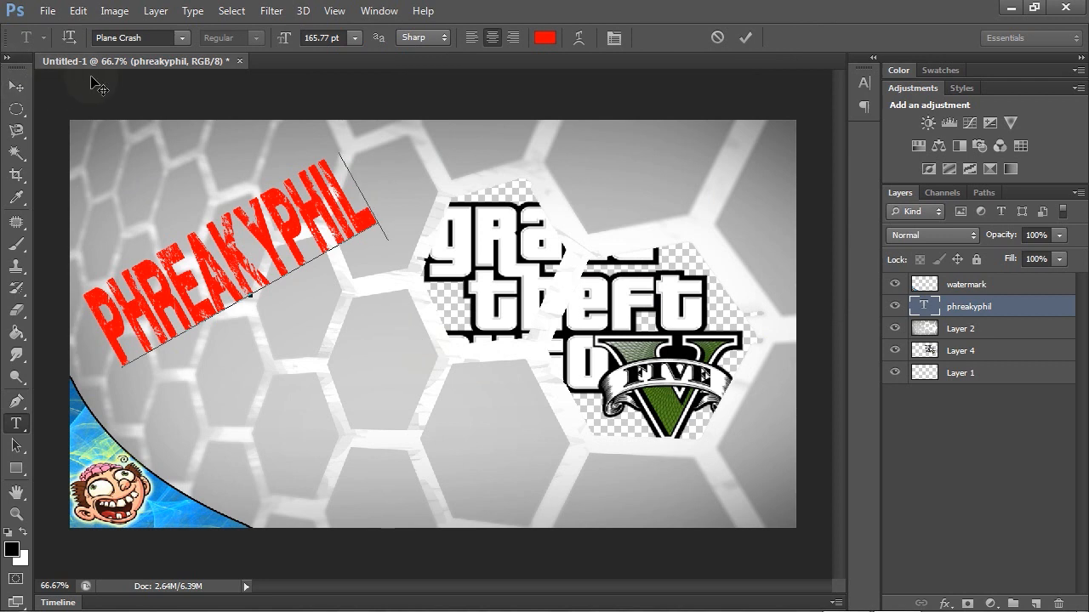
{"action": "left_click", "coordinate": [18, 88]}
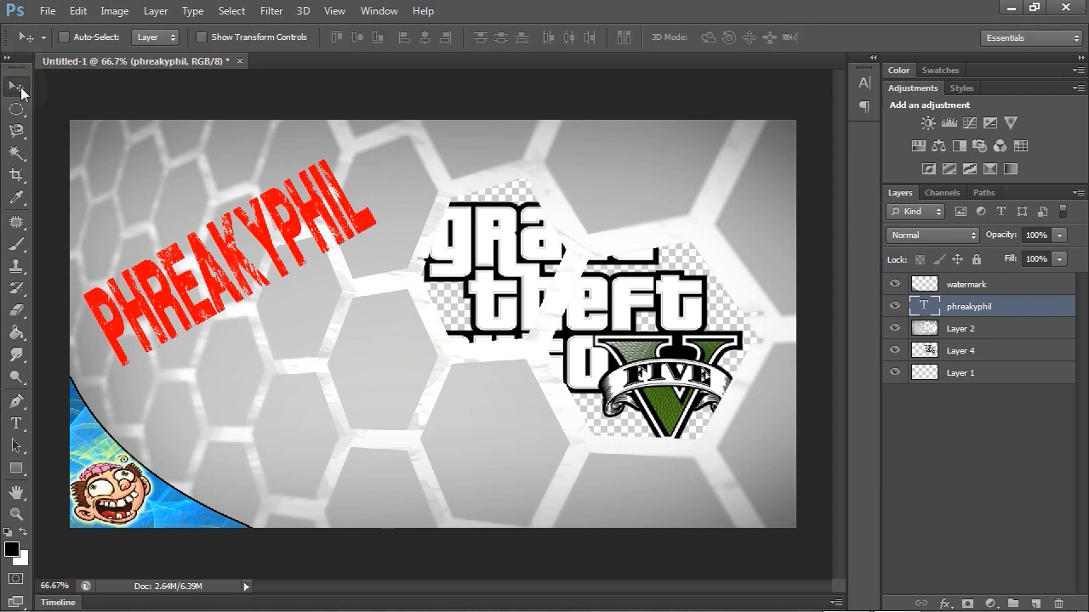
Open Blending Options for the channel-name text layer and move the dialog off the text
{"action": "right_click", "coordinate": [964, 311]}
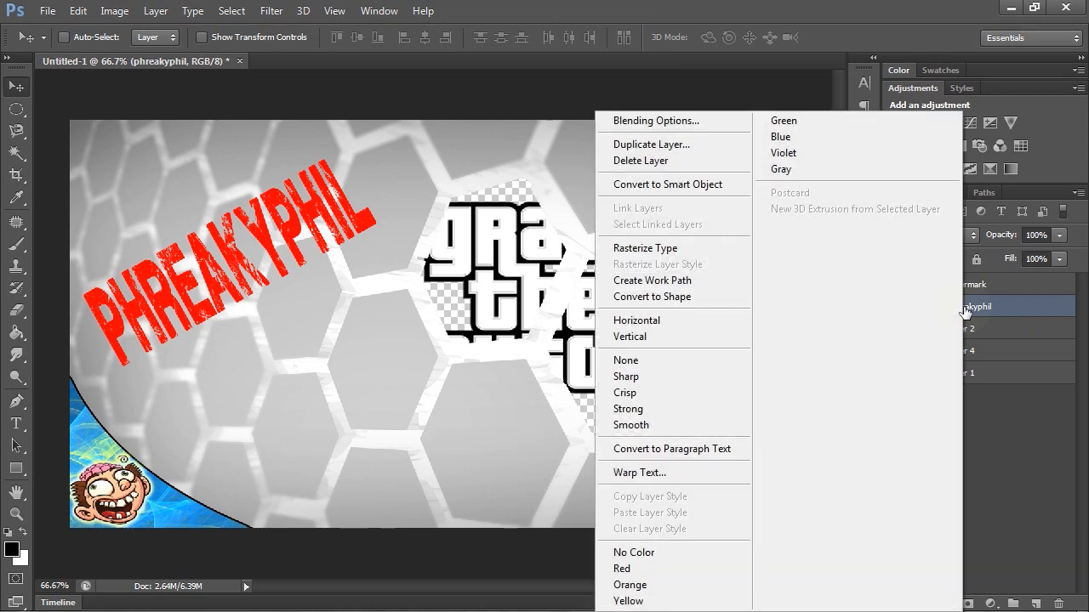
{"action": "left_click", "coordinate": [970, 393]}
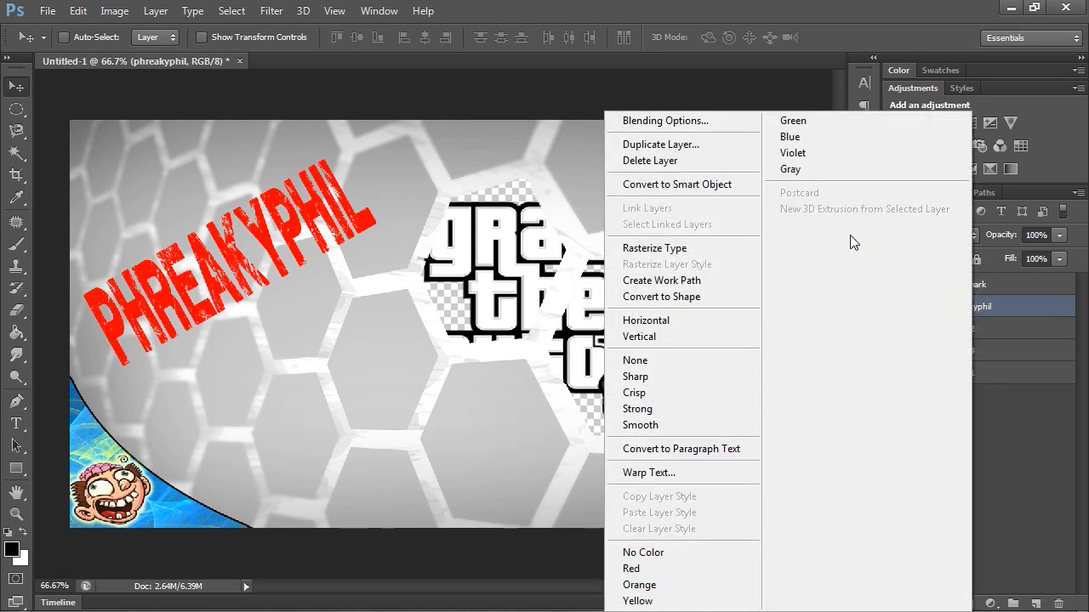
{"action": "left_click", "coordinate": [719, 121]}
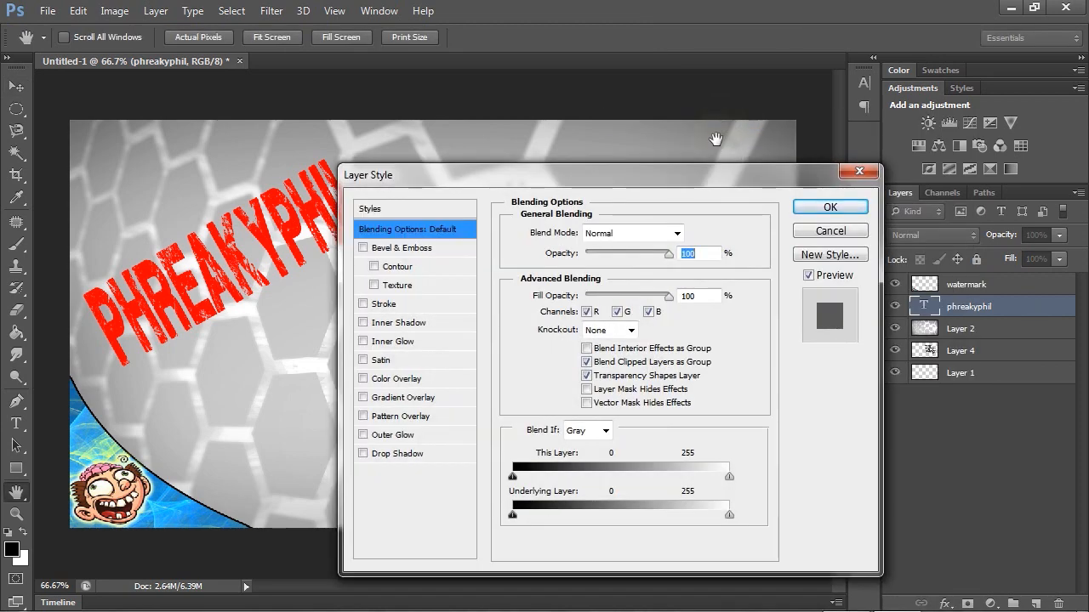
{"action": "left_click_drag", "start_coordinate": [599, 177], "coordinate": [666, 97]}
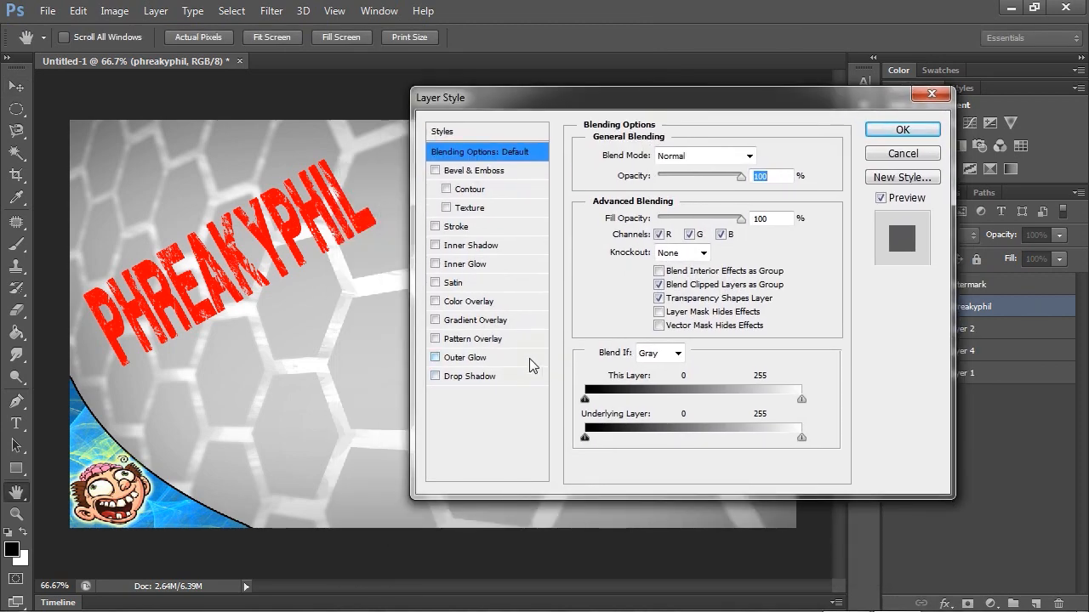
Add a black Stroke, Drop Shadow, Inner Shadow and Inner Glow, leaving Bevel & Emboss off
{"action": "left_click", "coordinate": [435, 227]}
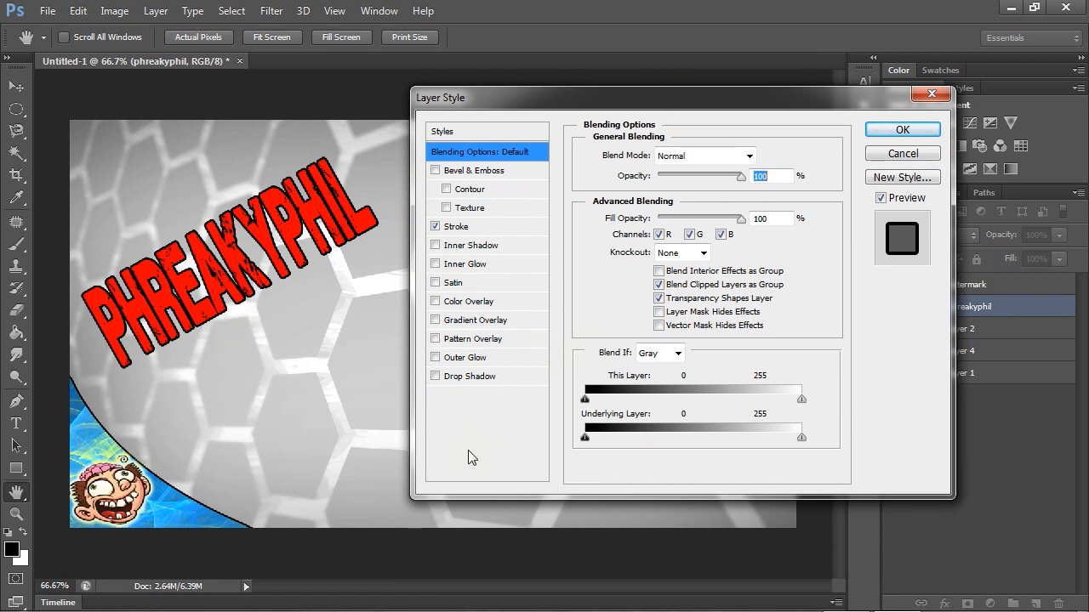
{"action": "left_click", "coordinate": [435, 376]}
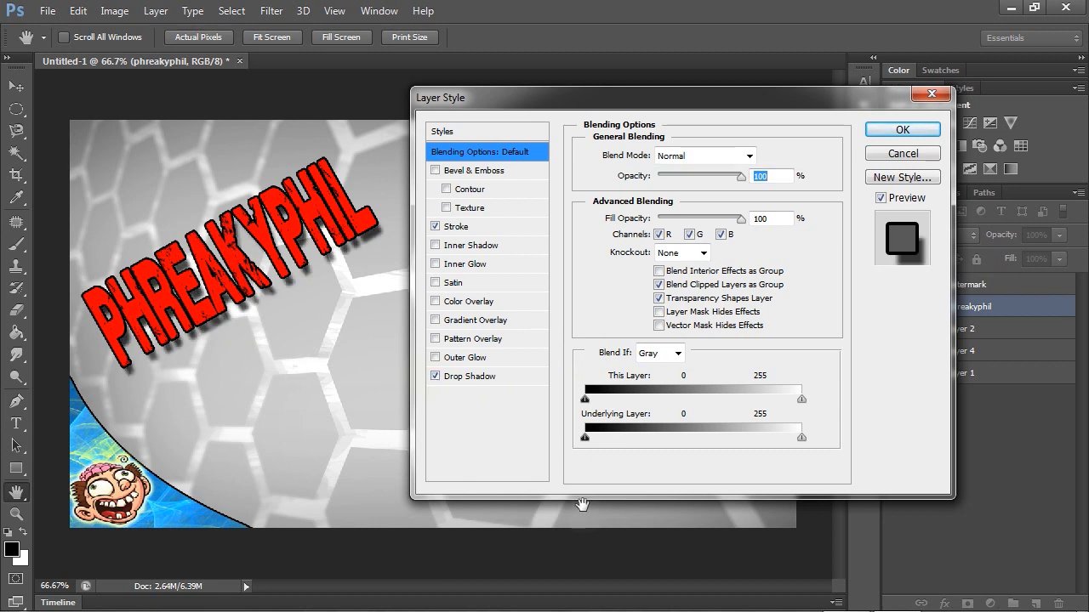
{"action": "left_click", "coordinate": [436, 171]}
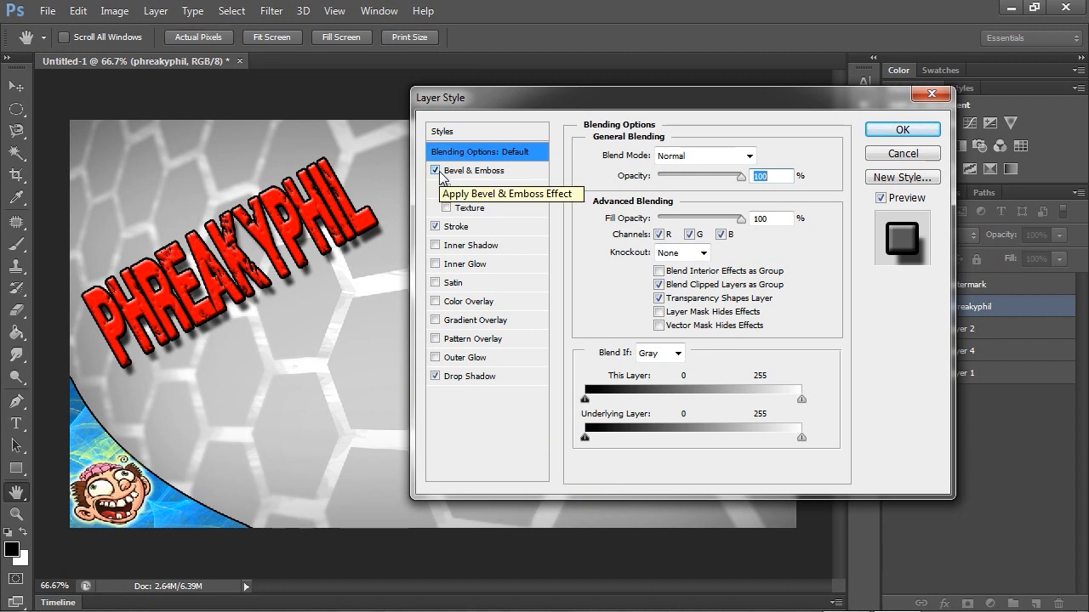
{"action": "left_click", "coordinate": [436, 170]}
{"action": "left_click", "coordinate": [436, 246]}
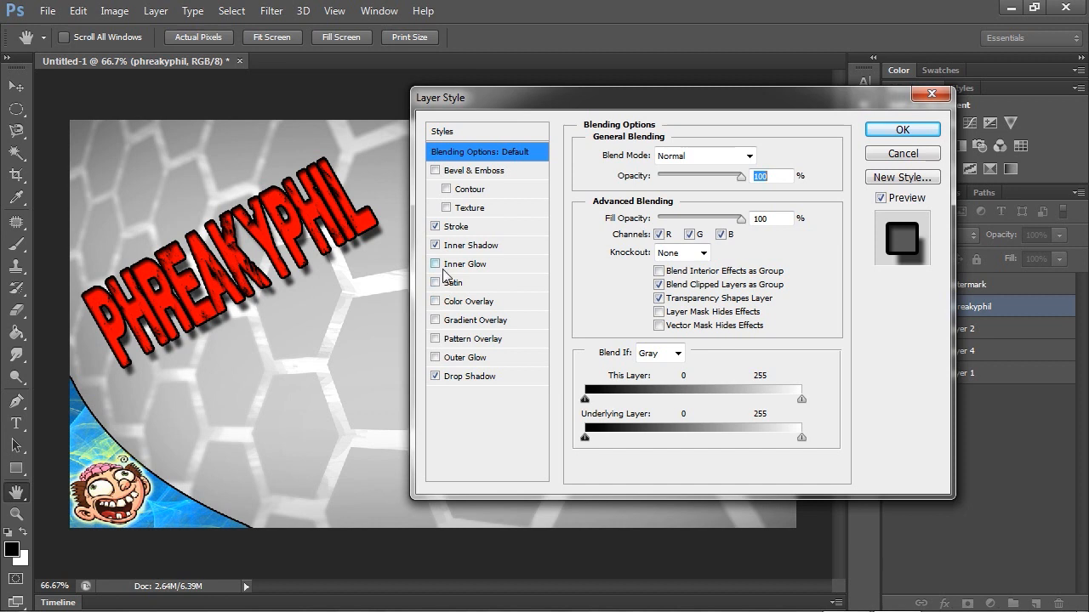
{"action": "left_click", "coordinate": [436, 265]}
{"action": "left_click", "coordinate": [470, 265]}
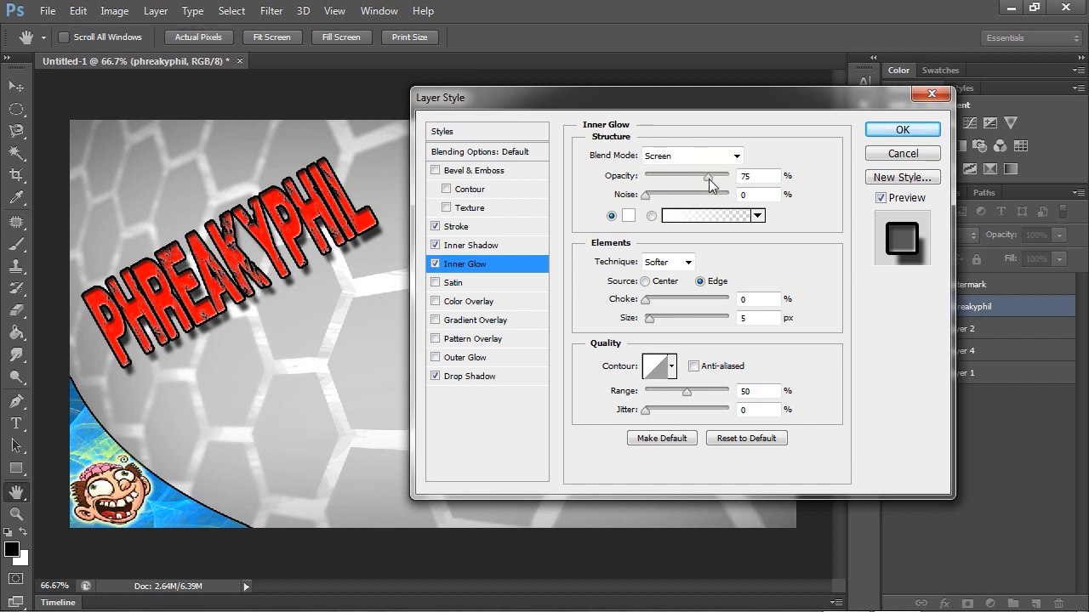
Set the inner glow choke to 15, then add a 00ff72 green outer glow with 45% spread and 114 px size
{"action": "left_click_drag", "start_coordinate": [646, 299], "coordinate": [694, 317]}
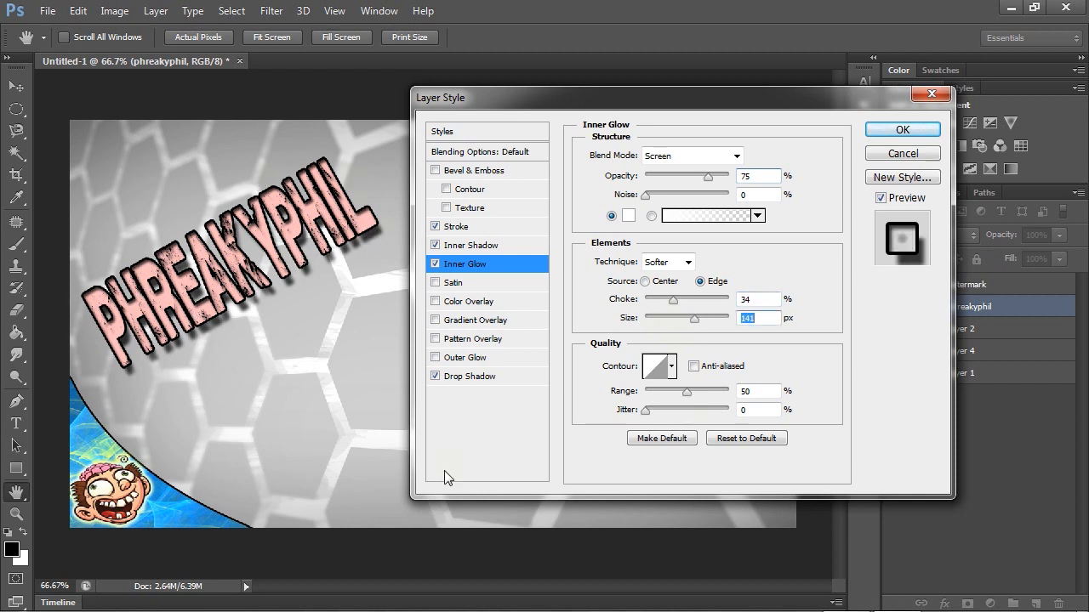
{"action": "left_click", "coordinate": [435, 358]}
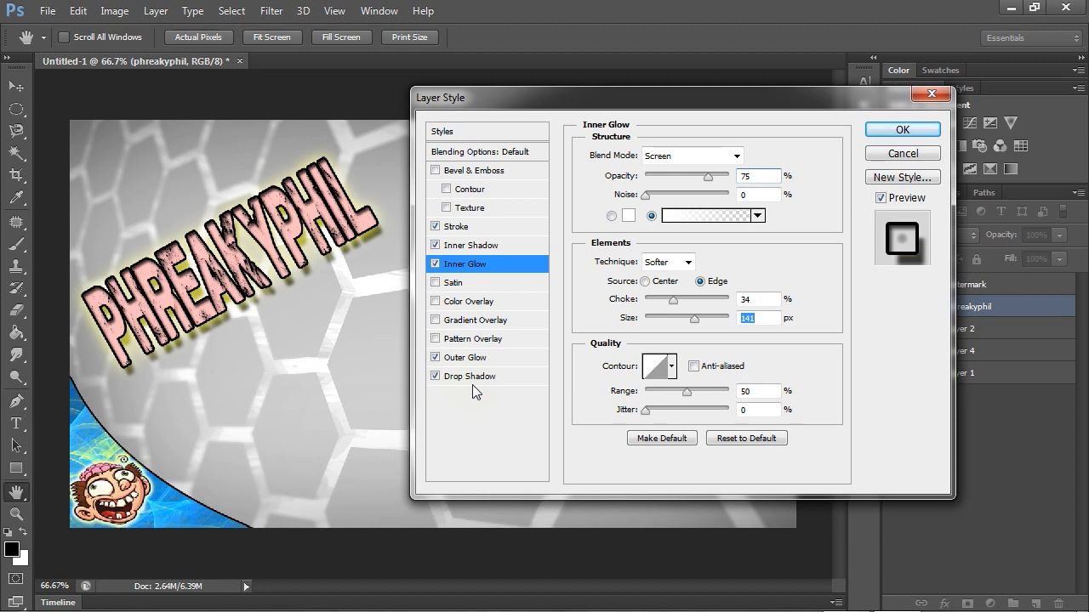
{"action": "left_click", "coordinate": [492, 358]}
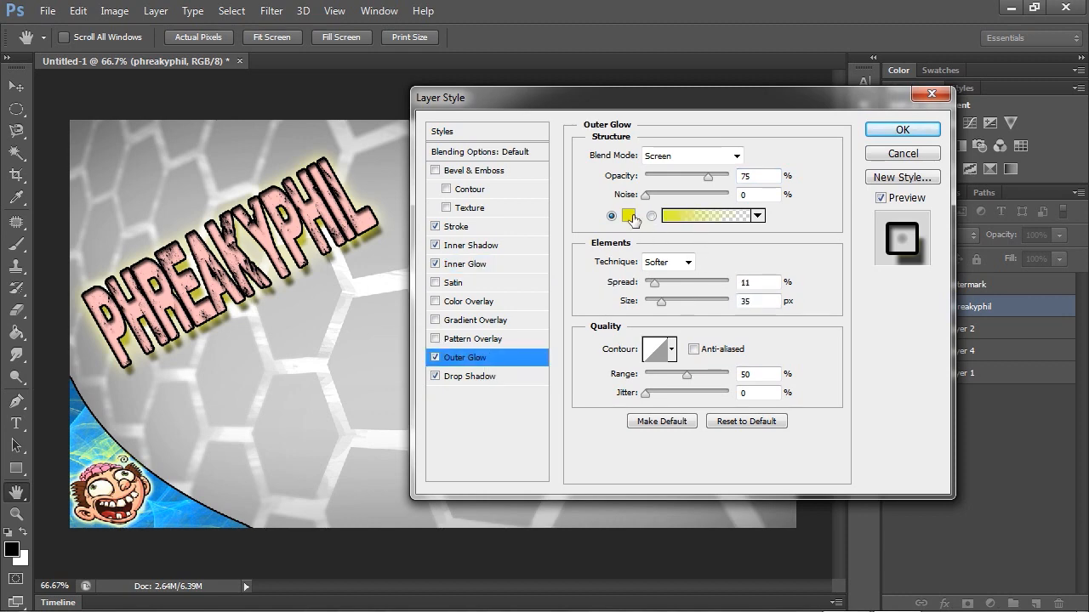
{"action": "left_click", "coordinate": [629, 216]}
{"action": "left_click", "coordinate": [605, 209]}
{"action": "left_click_drag", "start_coordinate": [576, 110], "coordinate": [587, 80]}
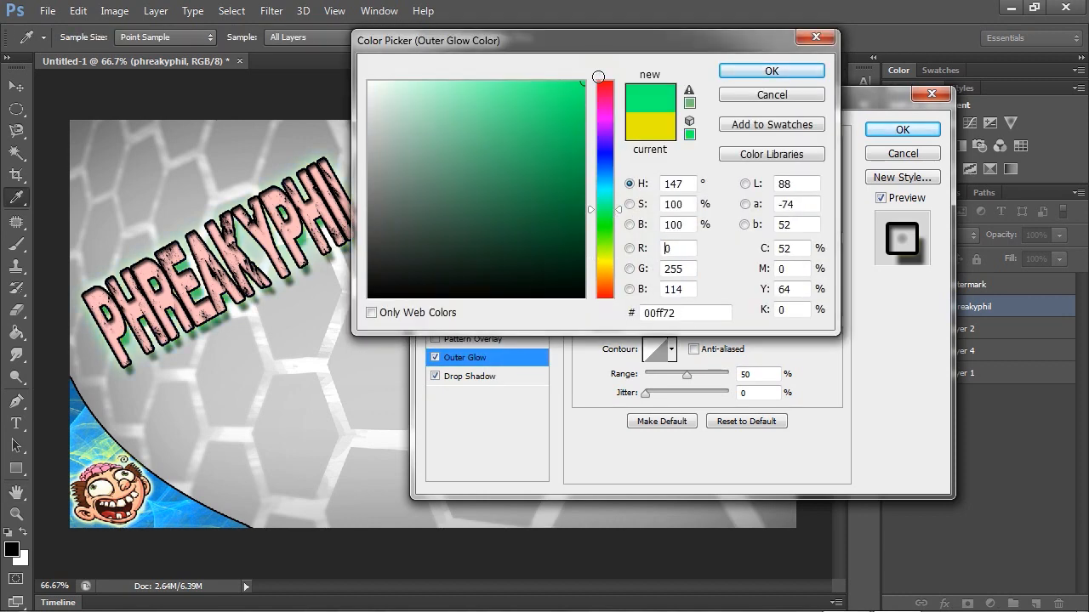
{"action": "left_click", "coordinate": [819, 75]}
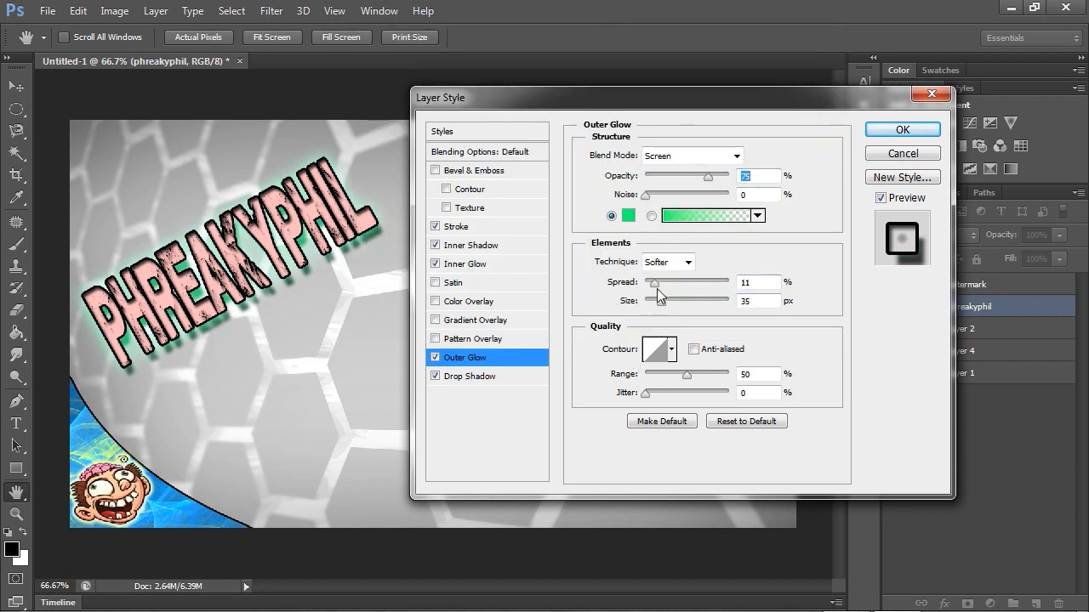
{"action": "left_click_drag", "start_coordinate": [656, 287], "coordinate": [688, 310]}
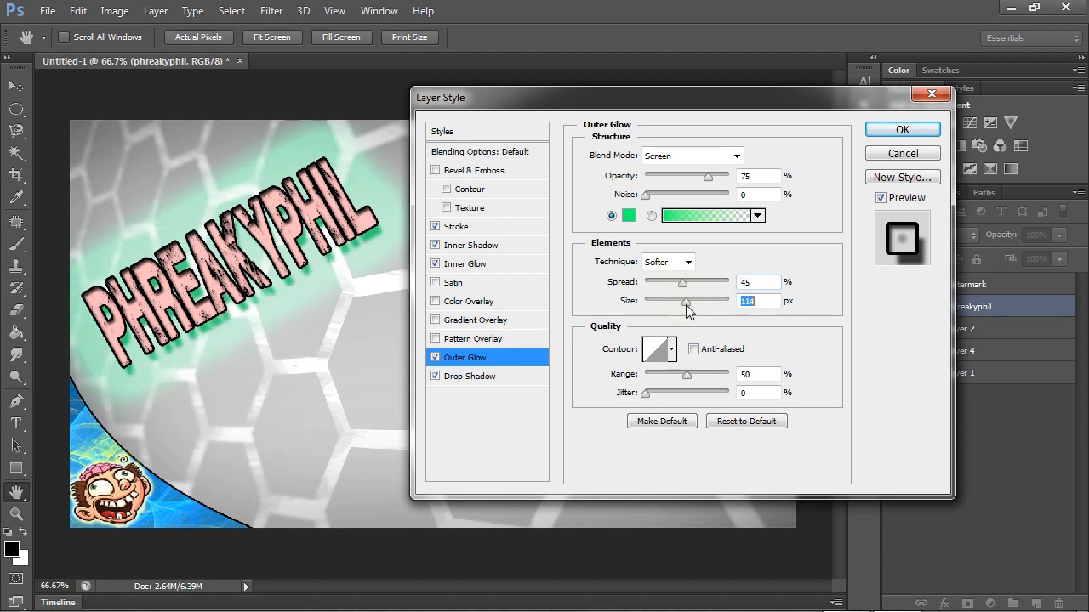
{"action": "left_click", "coordinate": [901, 131]}
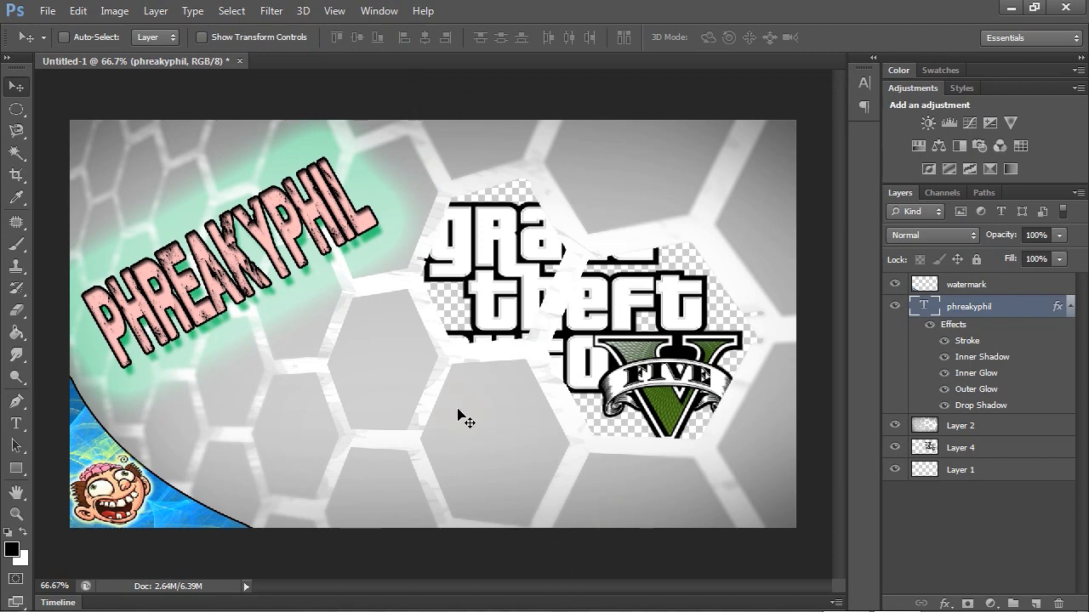
Move the PHREAKYPHIL text toward the centre, then ready a 150 px Eraser on Layer 2
{"action": "left_click_drag", "start_coordinate": [248, 220], "coordinate": [355, 286]}
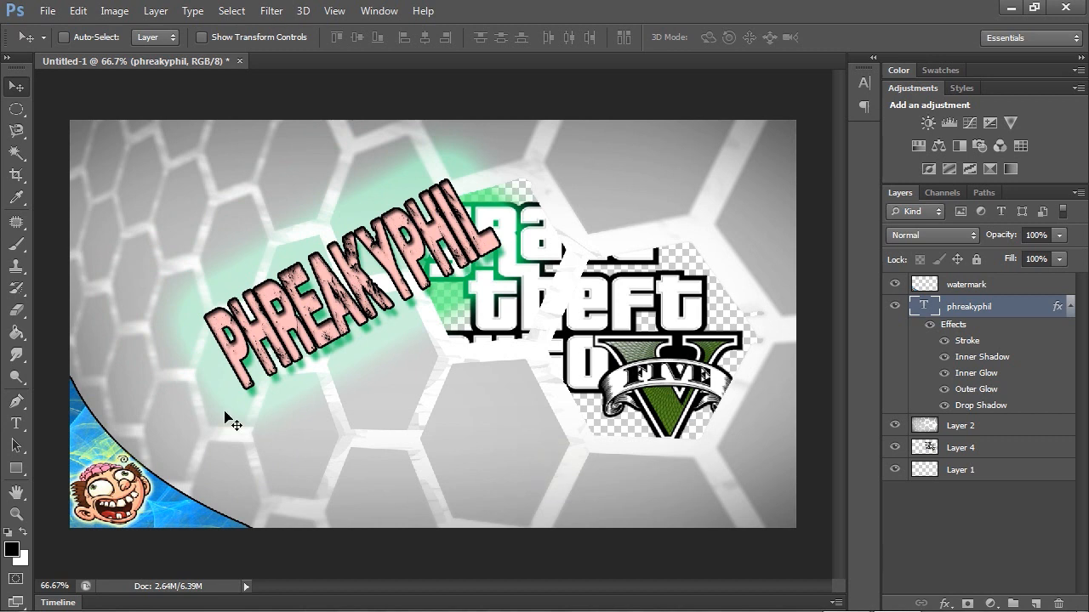
{"action": "left_click", "coordinate": [19, 312]}
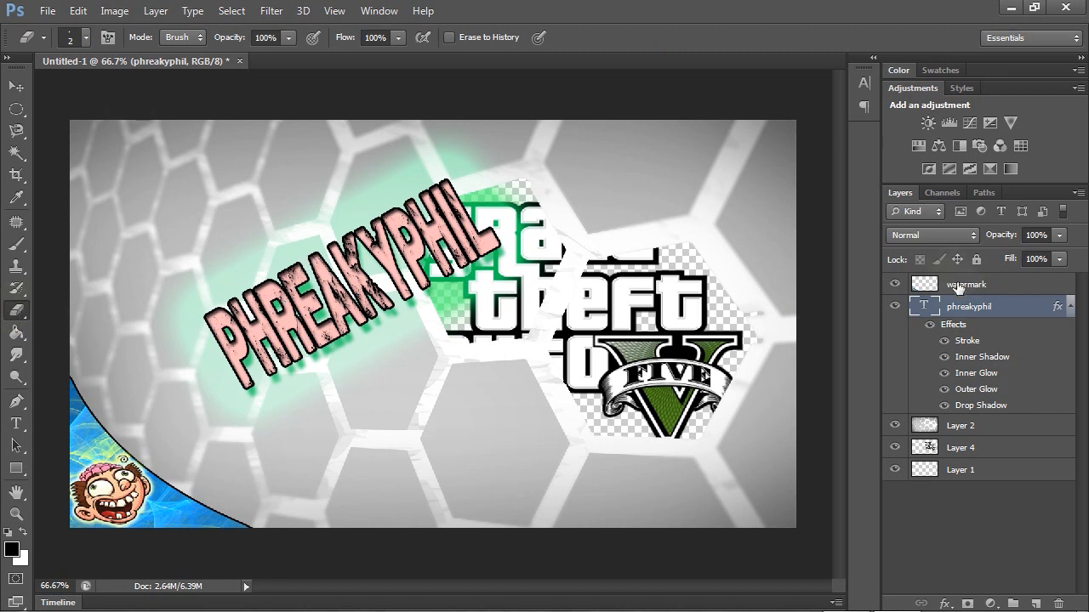
{"action": "left_click", "coordinate": [952, 432]}
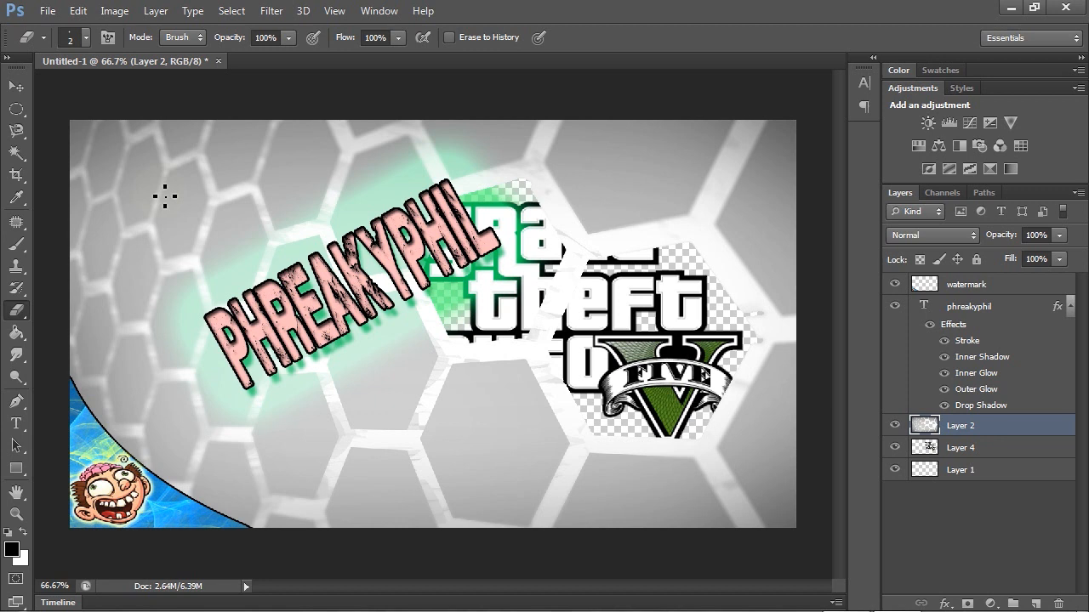
{"action": "key", "text": "bracketright"}
{"action": "key", "text": "bracketright"}
{"action": "key", "text": "bracketright"}
{"action": "key", "text": "bracketright"}
{"action": "key", "text": "bracketright"}
{"action": "key", "text": "bracketright"}
{"action": "key", "text": "bracketright"}
{"action": "key", "text": "bracketright"}
{"action": "key", "text": "bracketright"}
{"action": "key", "text": "bracketright"}
{"action": "key", "text": "bracketright"}
{"action": "key", "text": "bracketright"}
{"action": "key", "text": "bracketright"}
{"action": "key", "text": "bracketright"}
{"action": "key", "text": "bracketright"}
{"action": "key", "text": "bracketright"}
{"action": "key", "text": "bracketright"}
{"action": "key", "text": "bracketright"}
{"action": "key", "text": "bracketright"}
{"action": "key", "text": "bracketleft"}
{"action": "key", "text": "bracketleft"}
Erase a broad sweep of Layer 2, then step back through History until the text layer is gone
{"action": "mouse_move", "coordinate": [113, 162]}
{"action": "left_mouse_down"}
{"action": "mouse_move", "coordinate": [201, 288]}
{"action": "mouse_move", "coordinate": [376, 424]}
{"action": "mouse_move", "coordinate": [735, 482]}
{"action": "left_mouse_up"}
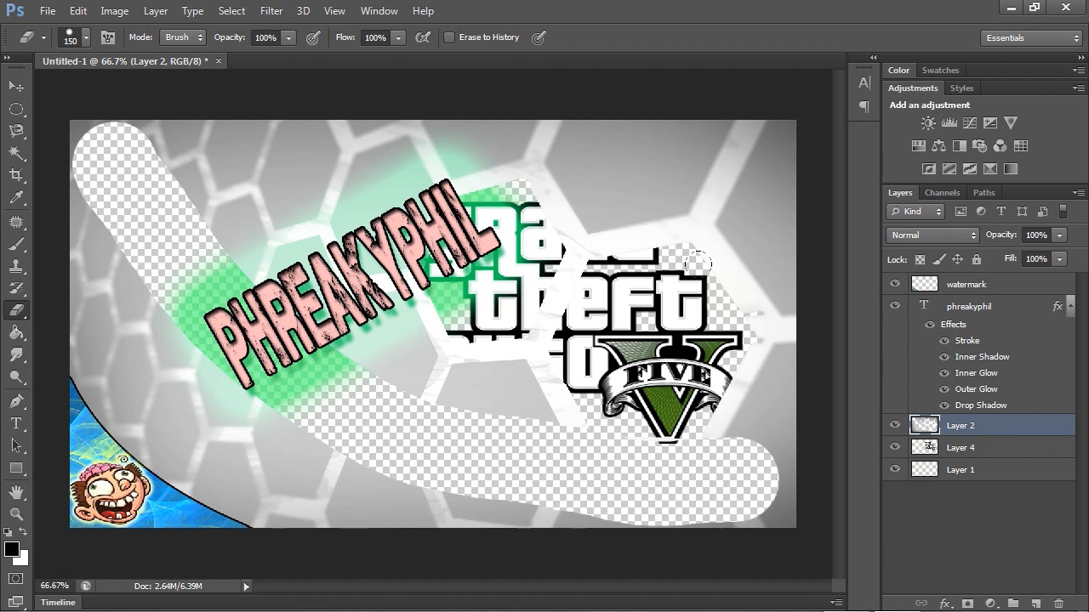
{"action": "key", "text": "ctrl+z"}
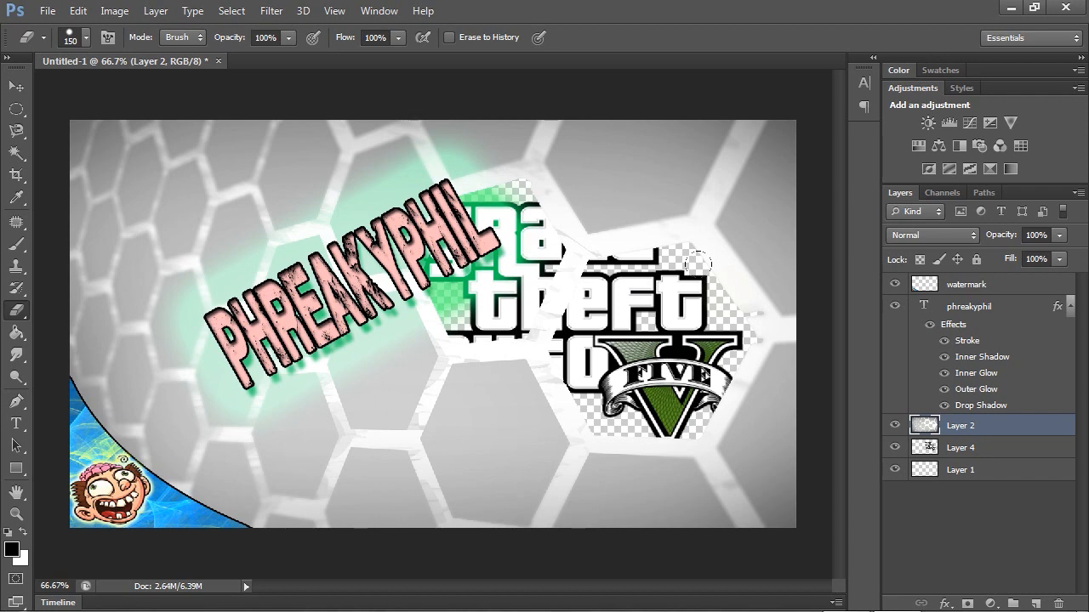
{"action": "key", "text": "ctrl+alt+z"}
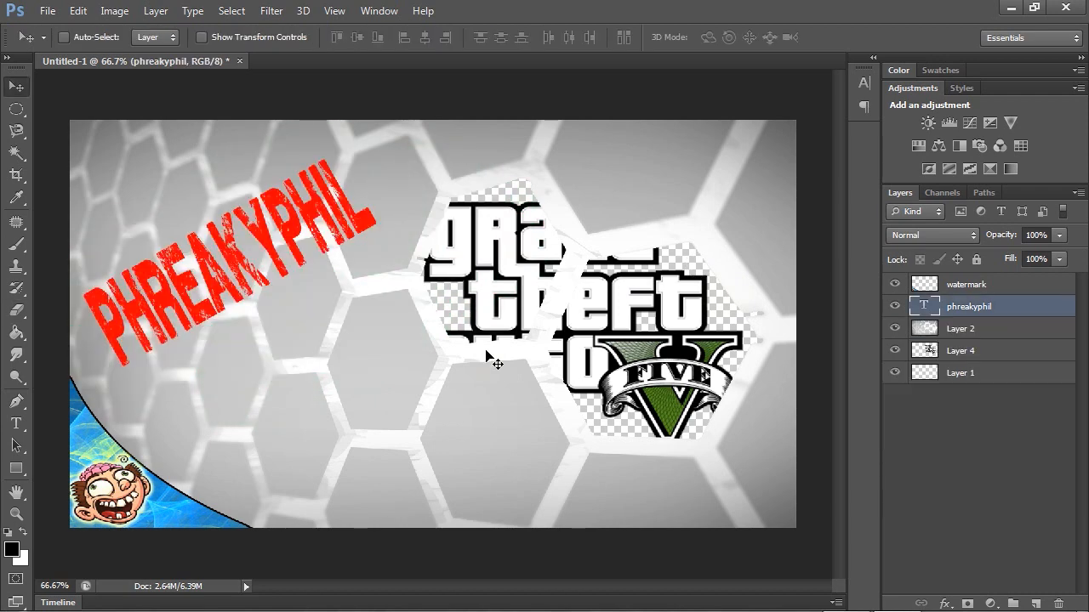
{"action": "key", "text": "ctrl+alt+z"}
{"action": "key", "text": "ctrl+alt+z"}
{"action": "key", "text": "ctrl+alt+z"}
{"action": "key", "text": "ctrl+alt+z"}
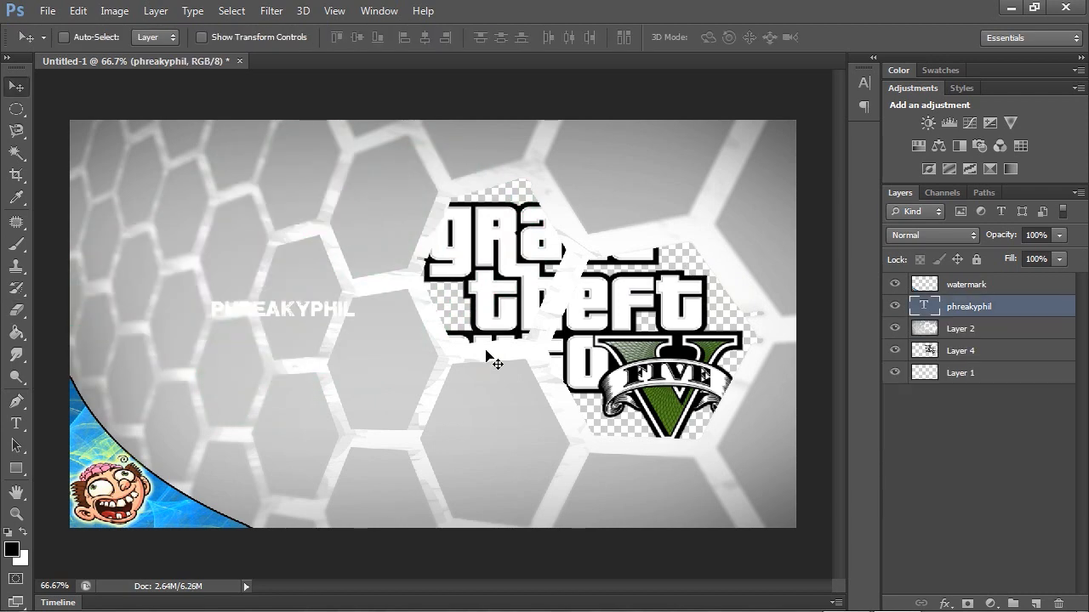
{"action": "key", "text": "ctrl+shift+z"}
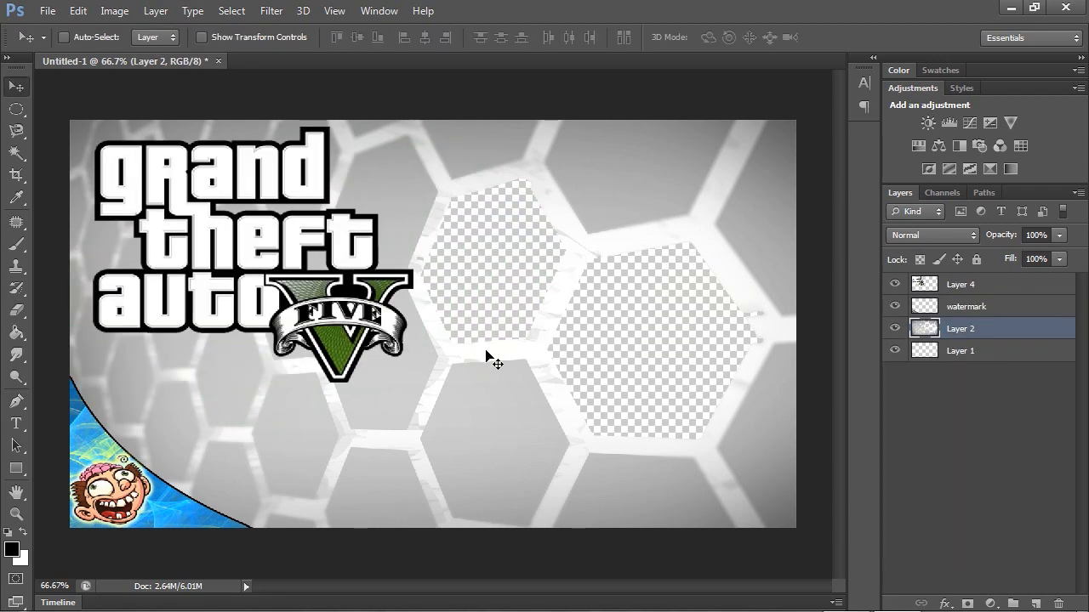
{"action": "key", "text": "ctrl+shift+z"}
{"action": "key", "text": "ctrl+shift+z"}
{"action": "key", "text": "ctrl+shift+z"}
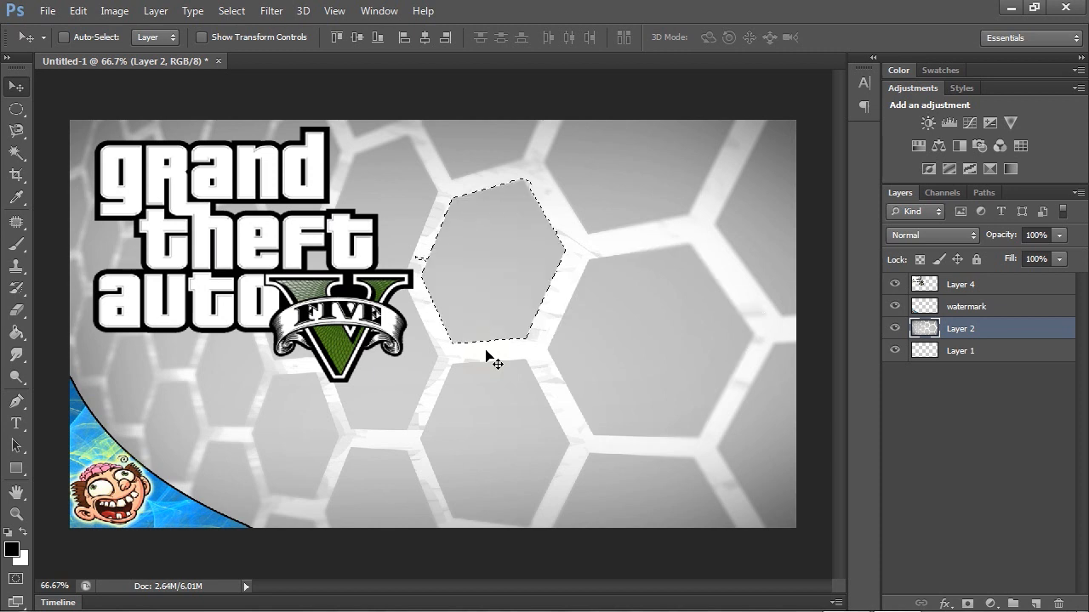
{"action": "key", "text": "ctrl+shift+z"}
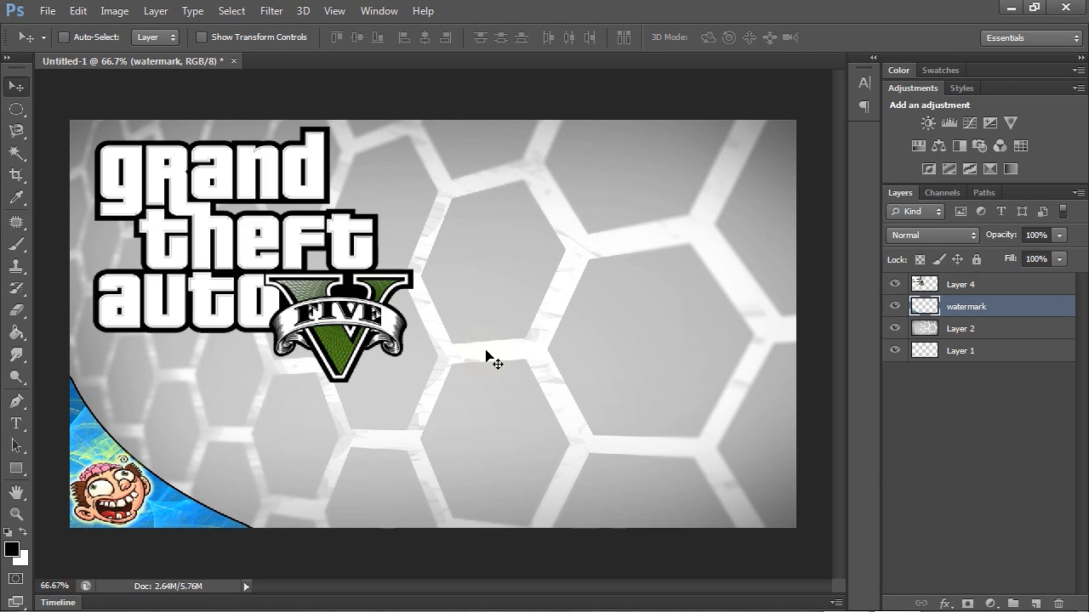
{"action": "left_click", "coordinate": [15, 470]}
Draw a black rectangle near the centre and a curved black swoosh across it
{"action": "left_click_drag", "start_coordinate": [445, 239], "coordinate": [670, 371]}
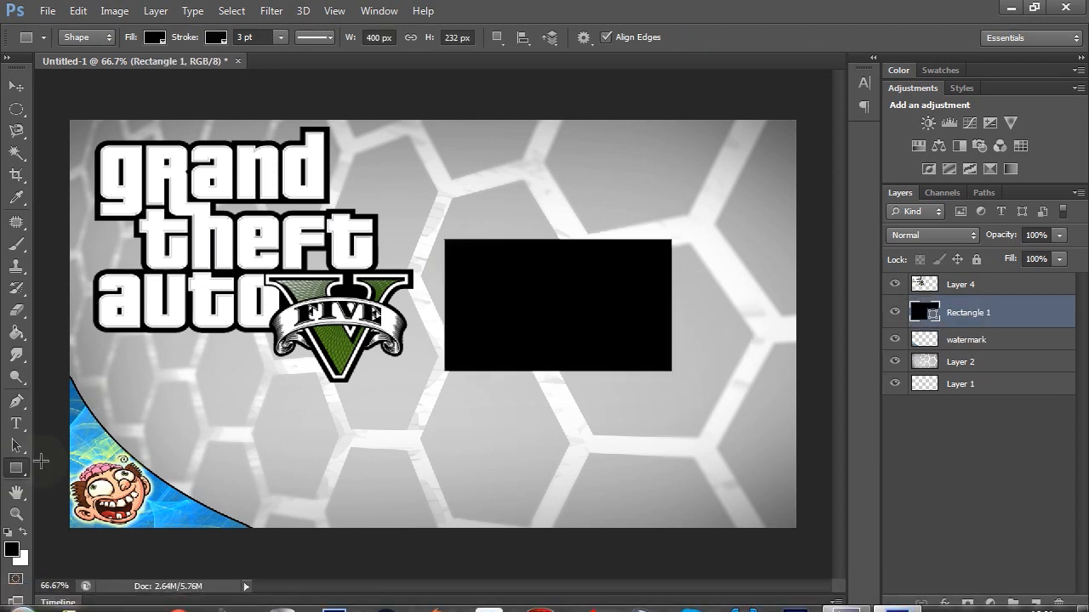
{"action": "left_click", "coordinate": [15, 401]}
{"action": "left_click", "coordinate": [35, 469]}
{"action": "left_click", "coordinate": [269, 436]}
{"action": "left_click_drag", "start_coordinate": [508, 400], "coordinate": [524, 351]}
{"action": "left_click_drag", "start_coordinate": [352, 263], "coordinate": [546, 440]}
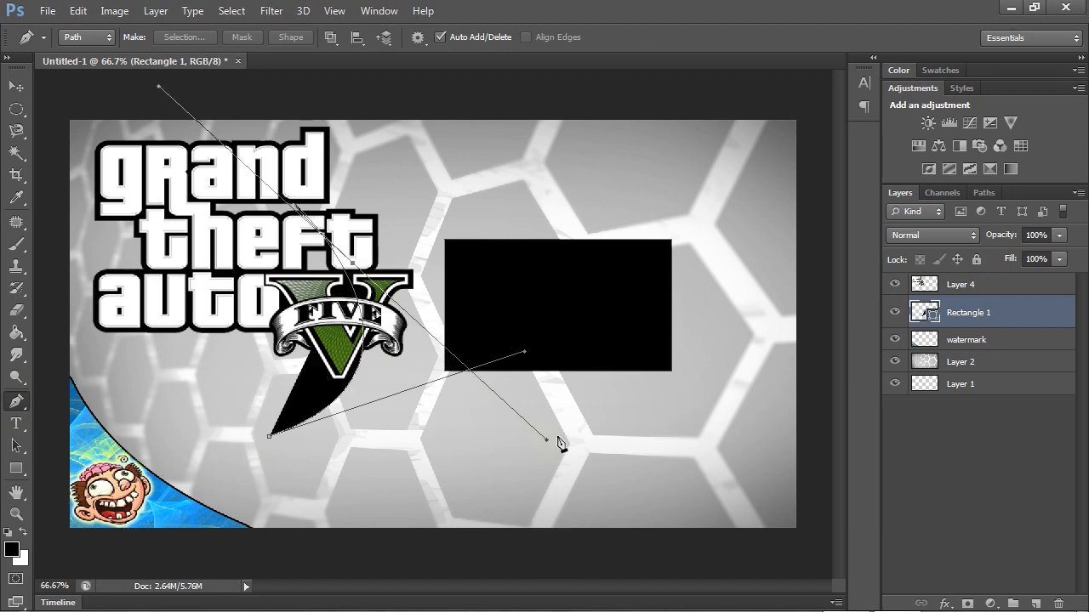
{"action": "left_click_drag", "start_coordinate": [348, 386], "coordinate": [618, 352]}
{"action": "left_click_drag", "start_coordinate": [438, 325], "coordinate": [723, 361]}
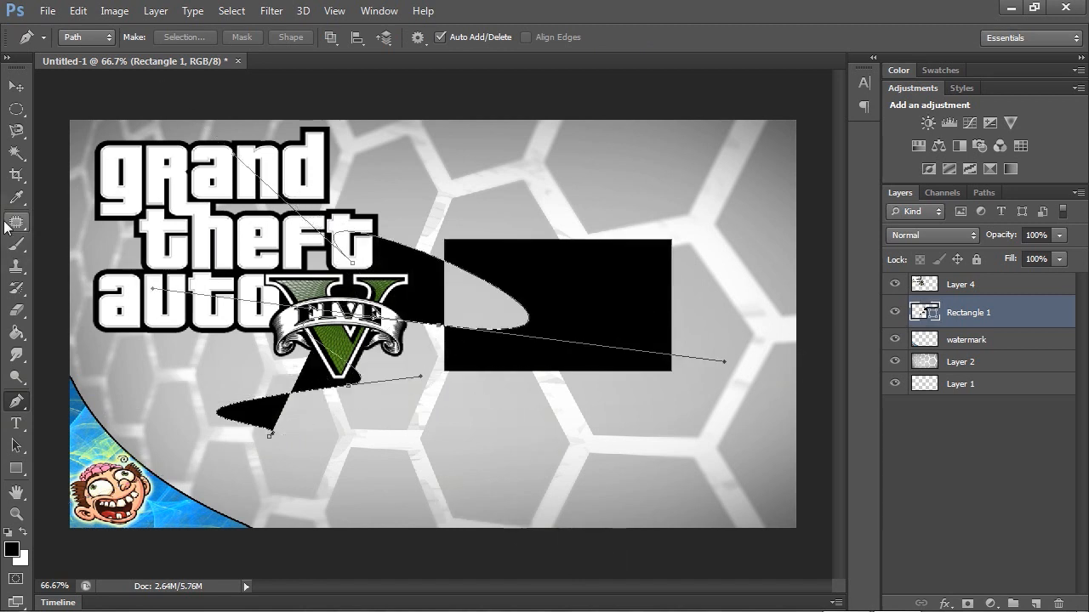
Sample colours from the image with the Eyedropper, ending on white from the auto lettering
{"action": "left_click", "coordinate": [17, 198]}
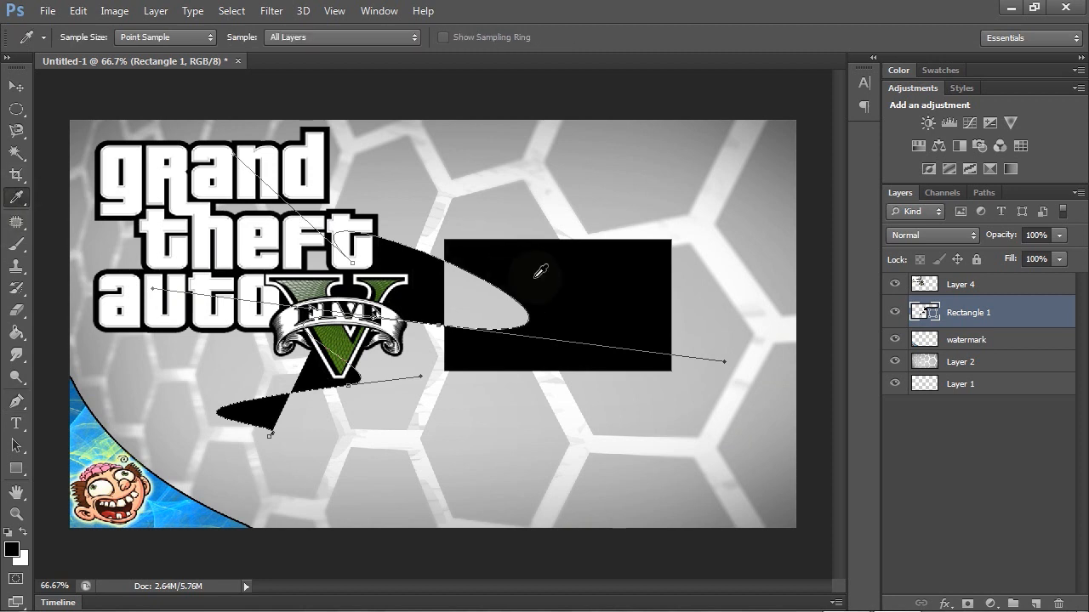
{"action": "left_click", "coordinate": [330, 292]}
{"action": "left_click", "coordinate": [148, 513]}
{"action": "left_click", "coordinate": [206, 522]}
{"action": "left_click", "coordinate": [156, 502]}
{"action": "left_click", "coordinate": [126, 292]}
Rasterize the rectangle and fill the curved area inside it white
{"action": "left_click", "coordinate": [16, 332]}
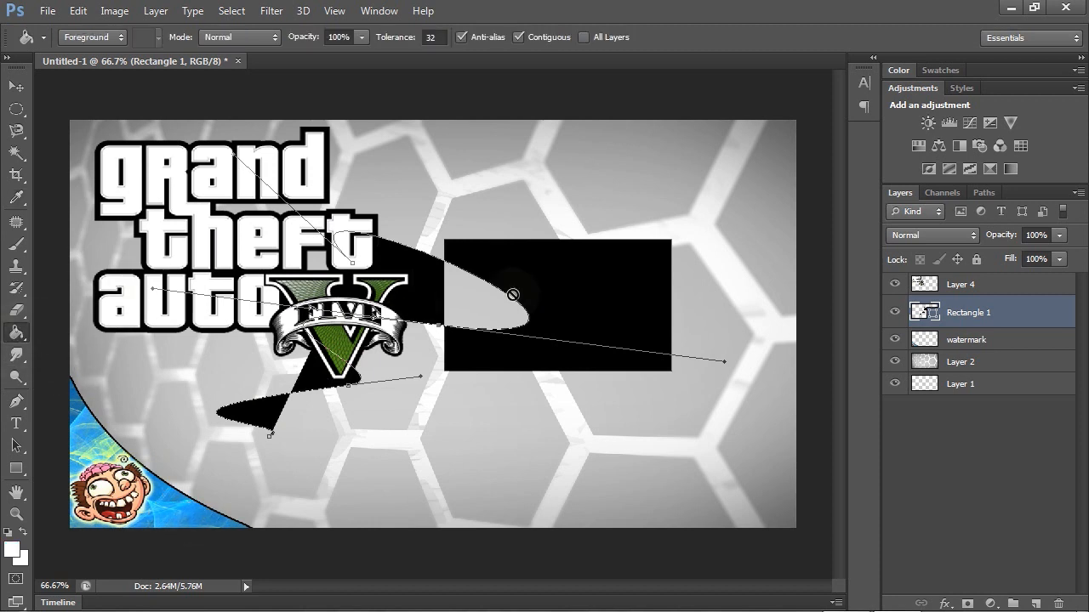
{"action": "left_click", "coordinate": [471, 301]}
{"action": "left_click", "coordinate": [459, 246]}
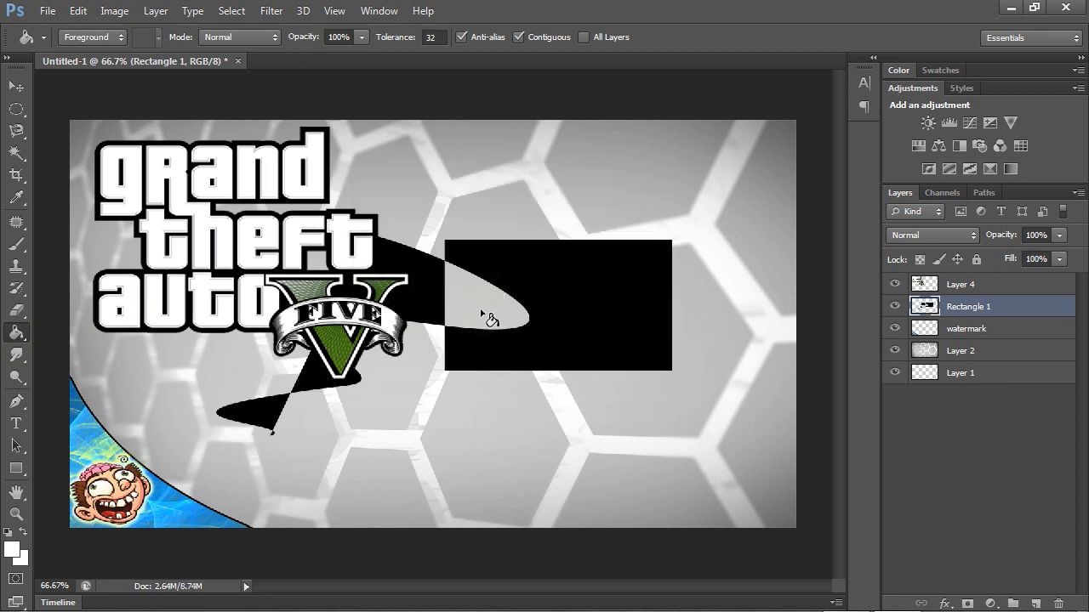
{"action": "left_click", "coordinate": [486, 308]}
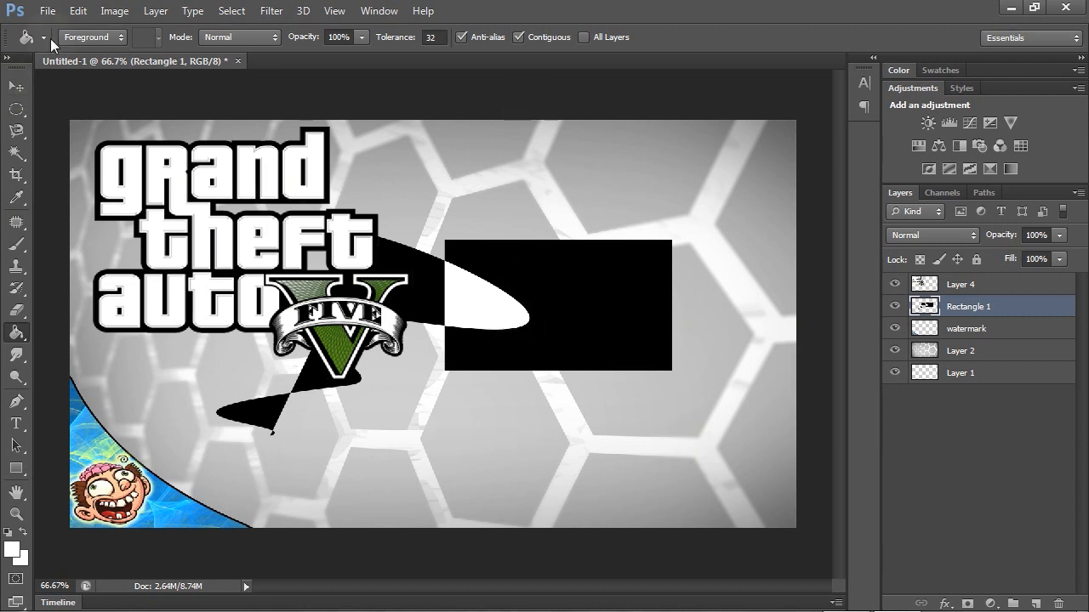
{"action": "left_click", "coordinate": [17, 87]}
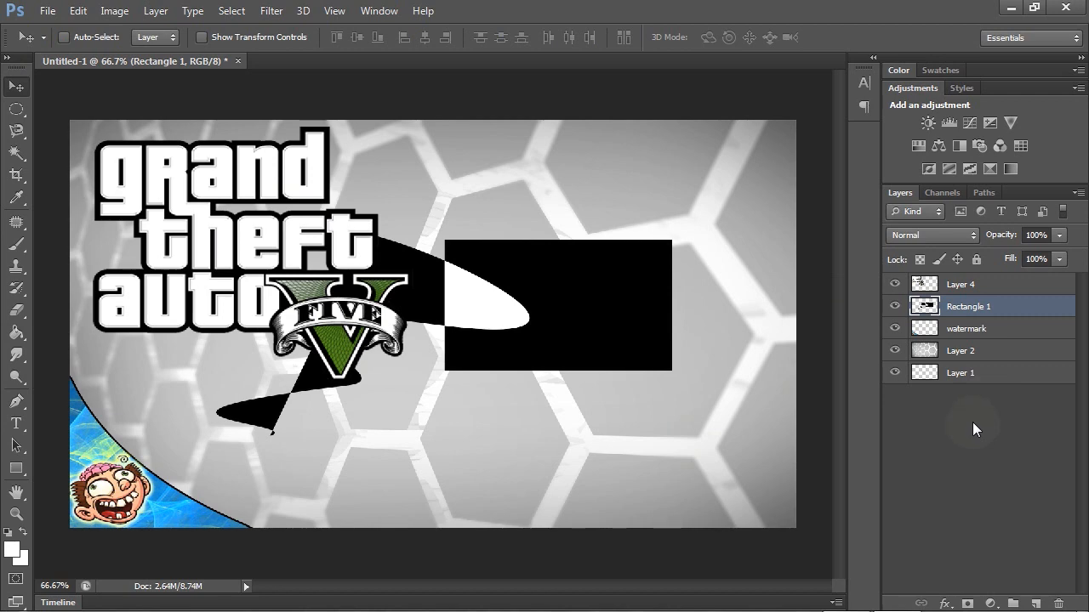
Flatten all layers into a single Background layer, then open Save As and close it unsaved
{"action": "right_click", "coordinate": [956, 358]}
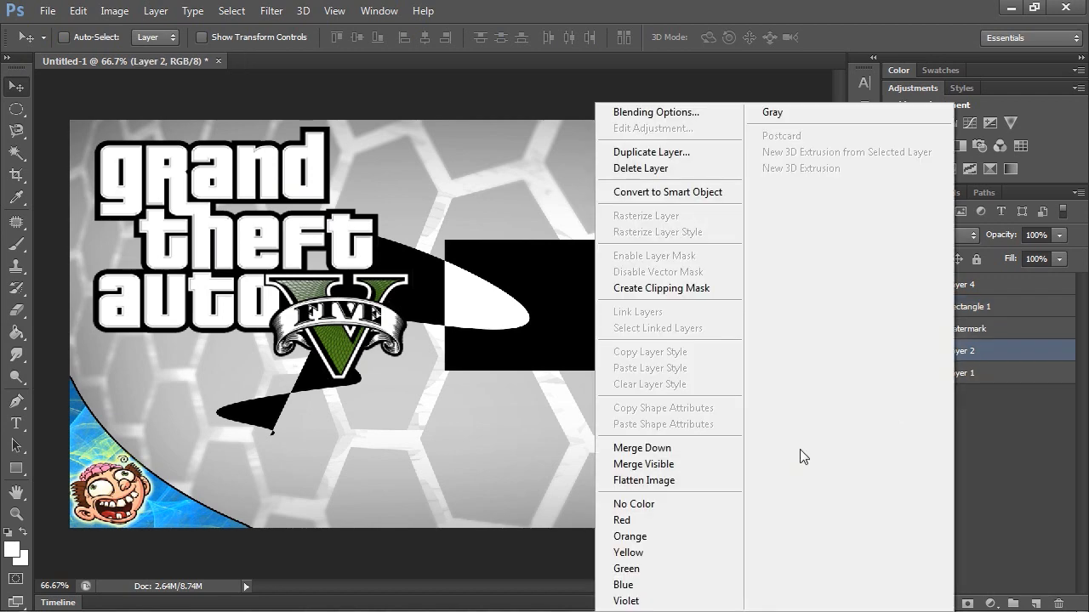
{"action": "left_click", "coordinate": [681, 485]}
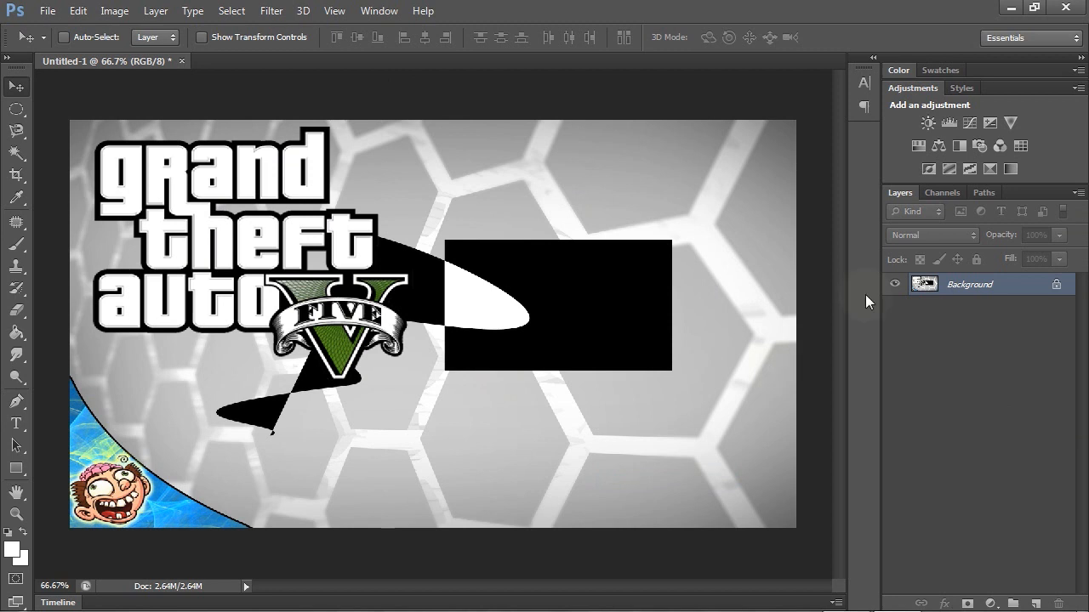
{"action": "left_click", "coordinate": [46, 10]}
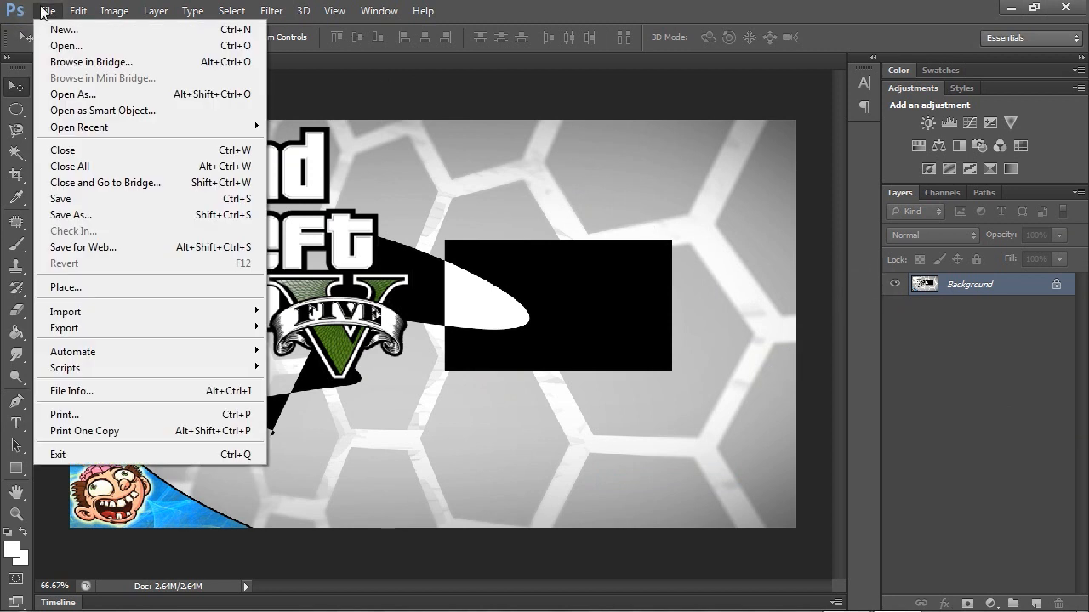
{"action": "left_click", "coordinate": [169, 218]}
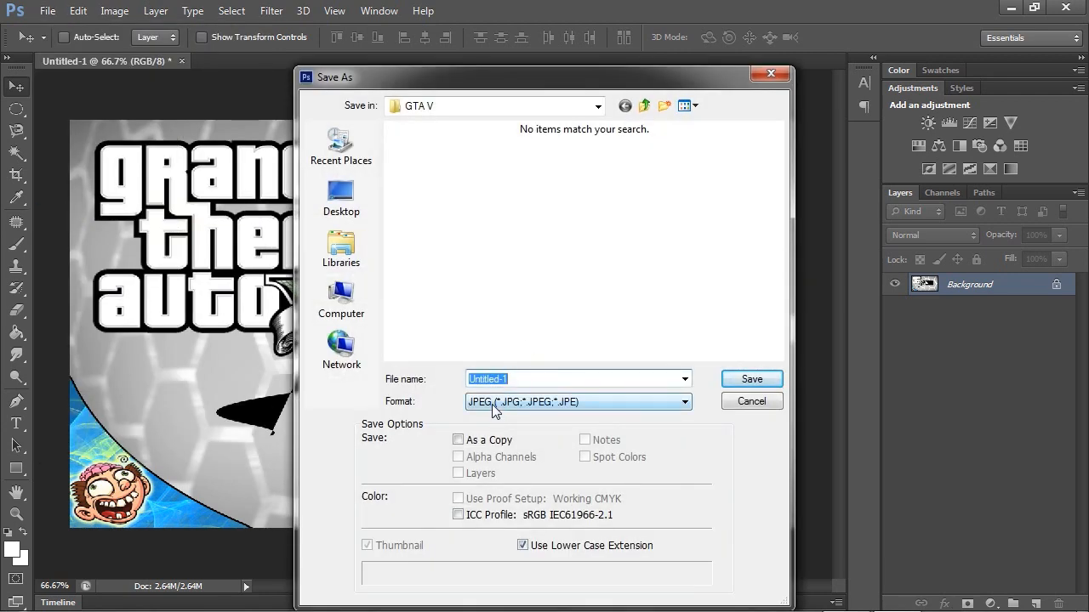
{"action": "left_click", "coordinate": [753, 402]}
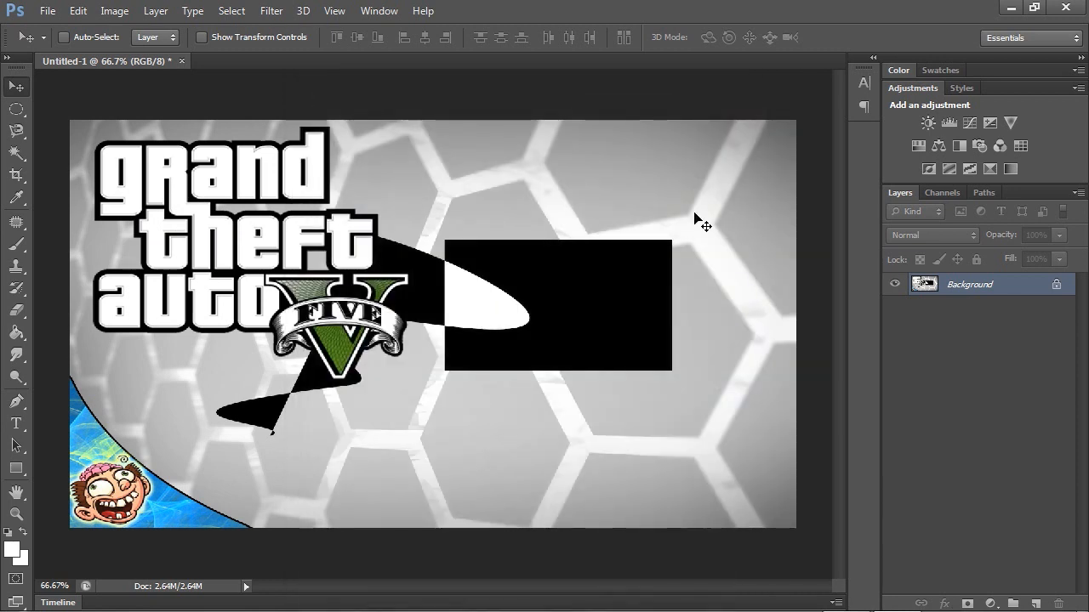